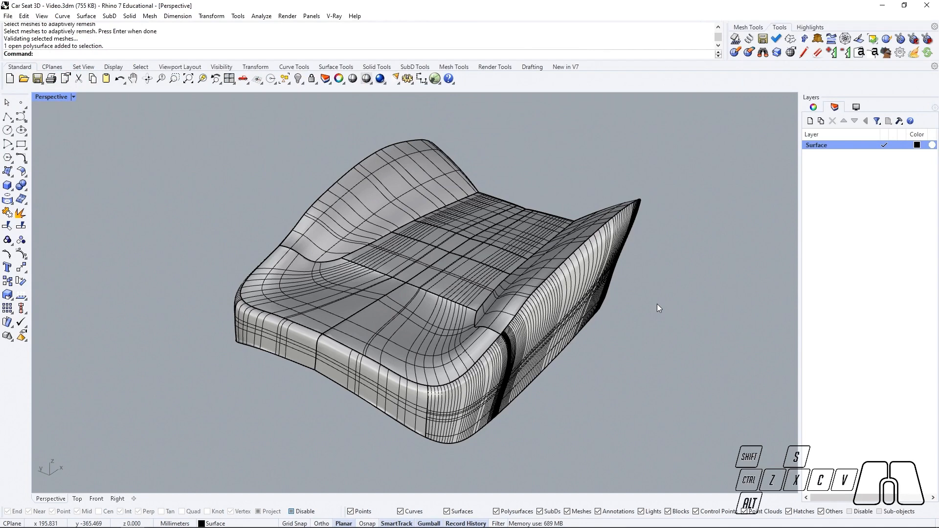
Step: Create a mesh from the seat polysurface with density 0.5, edge lengths from 2.0 to 30.0 and at least 600 initial grid quads
click(473, 277)
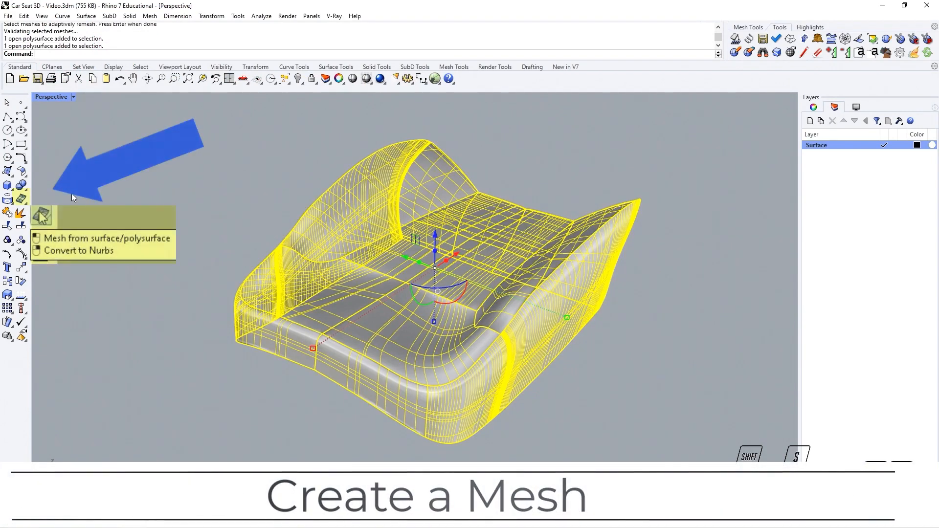
click(21, 199)
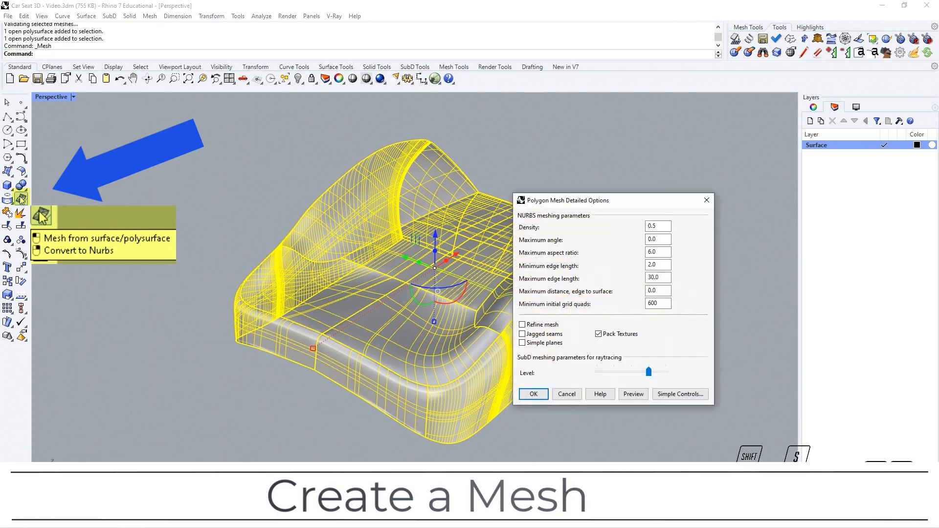
click(533, 392)
key(Escape)
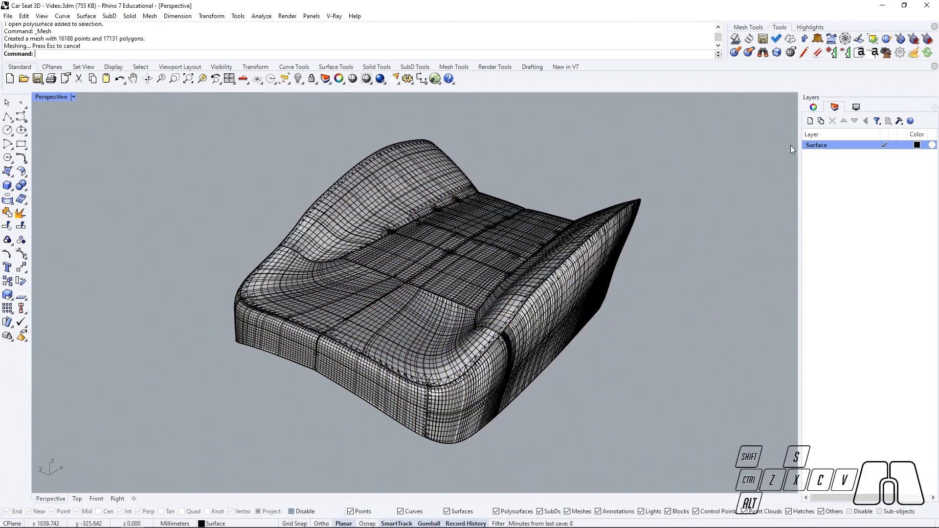
Step: Create a new layer named Mesh
click(812, 121)
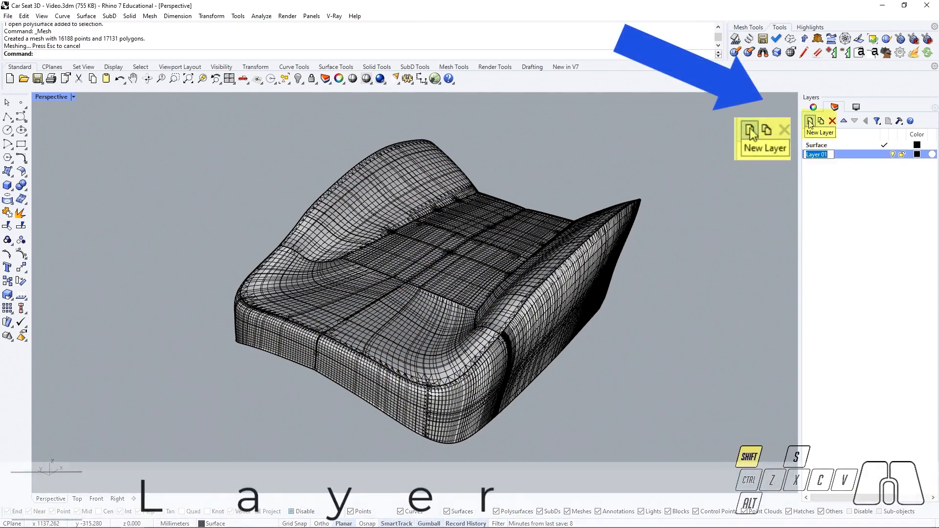
text(Mesh)
key(Return)
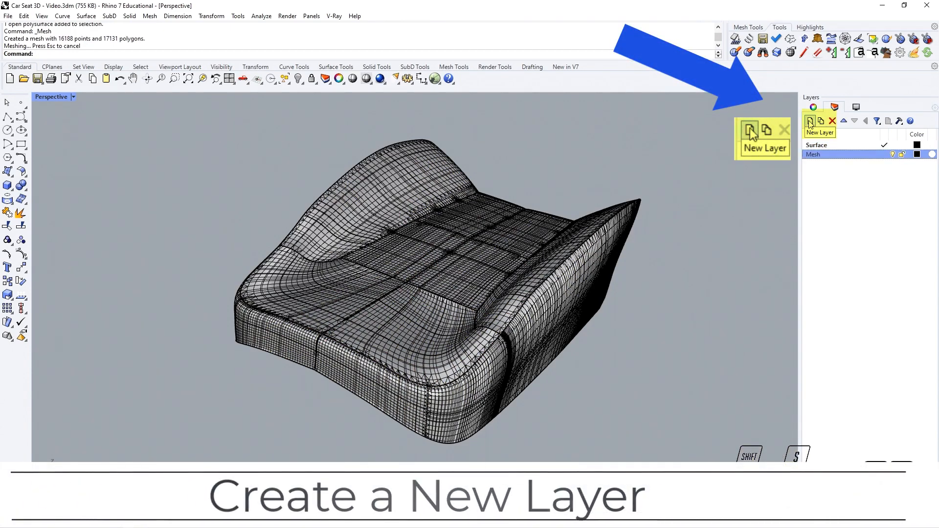
Step: Move the seat's mesh, not the overlapping polysurface, onto the Mesh layer
click(504, 266)
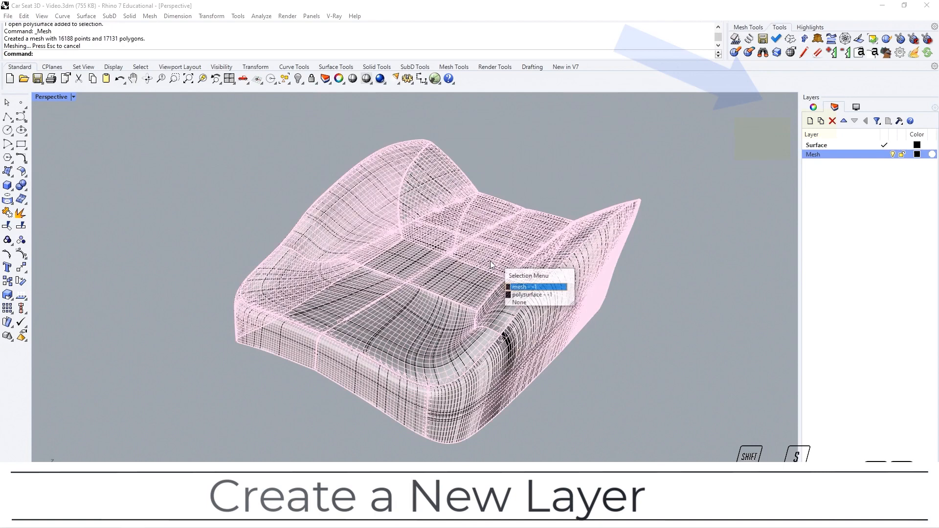
click(513, 285)
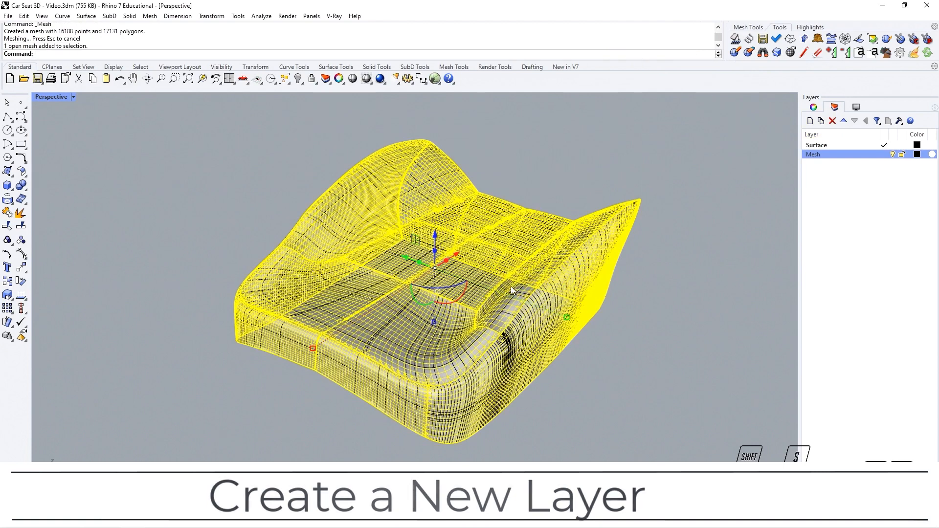
right_click(822, 155)
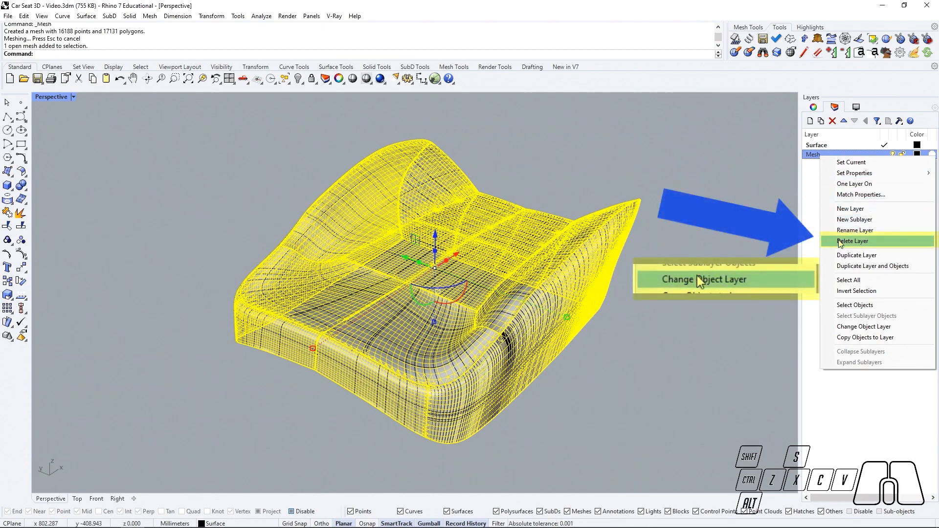
click(861, 327)
Step: Make the Mesh layer current and hide the Surface layer
click(879, 156)
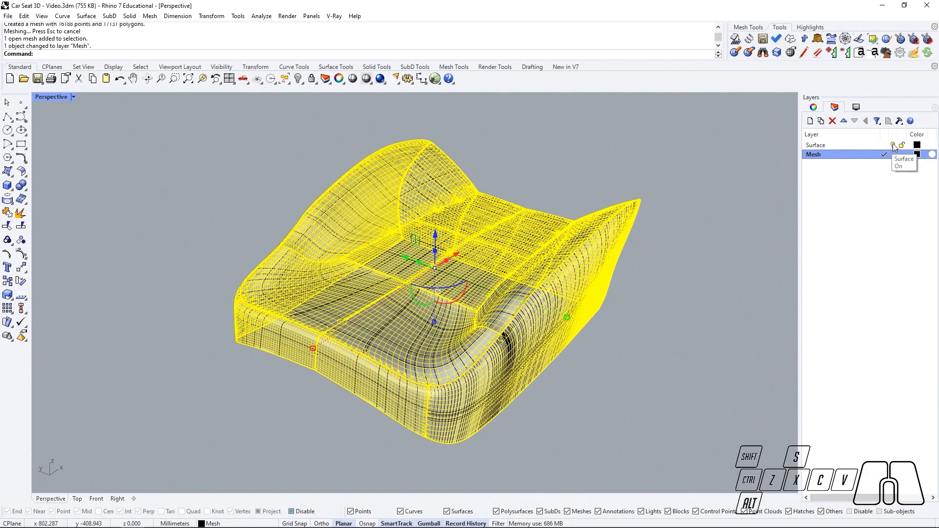
click(893, 146)
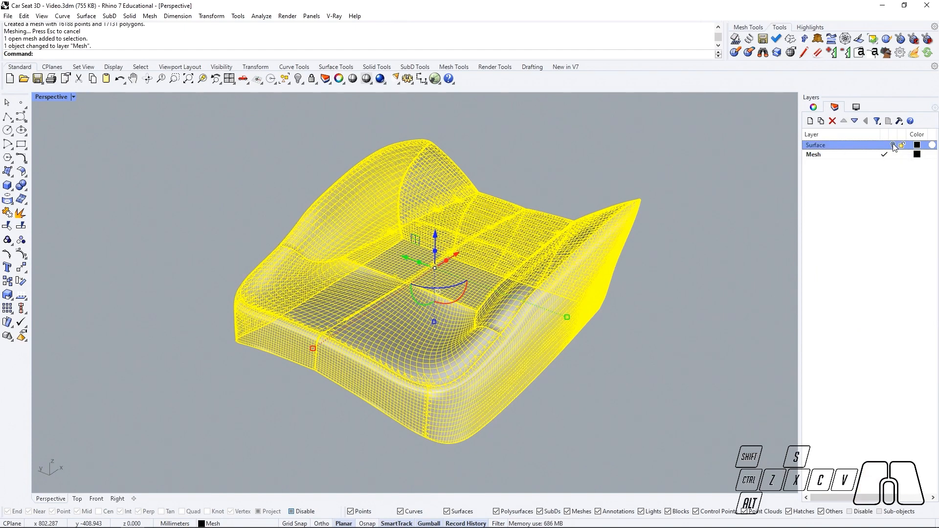
click(860, 155)
Step: Explode the seat mesh into its separate panel meshes and clear the selection
mouse_move(700, 211)
right_down()
mouse_move(719, 211)
mouse_move(706, 215)
right_up()
click(706, 215)
click(507, 271)
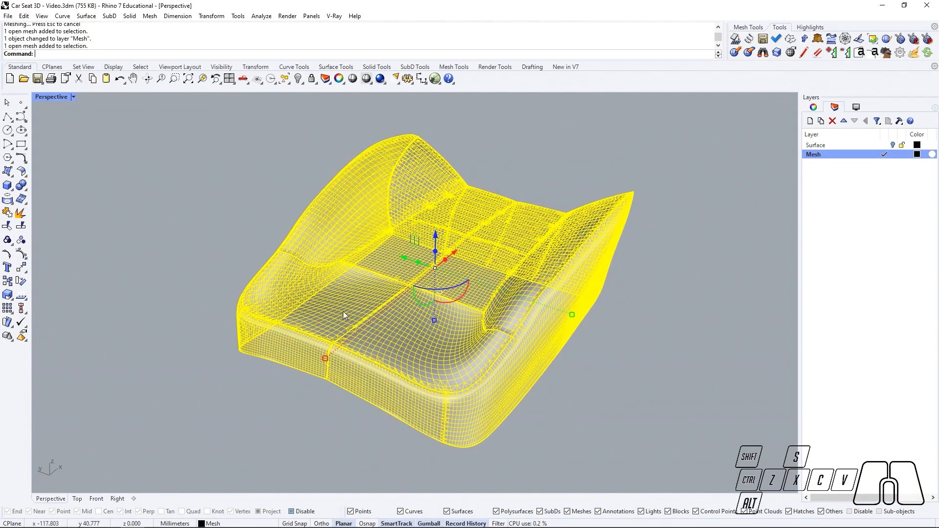
click(22, 215)
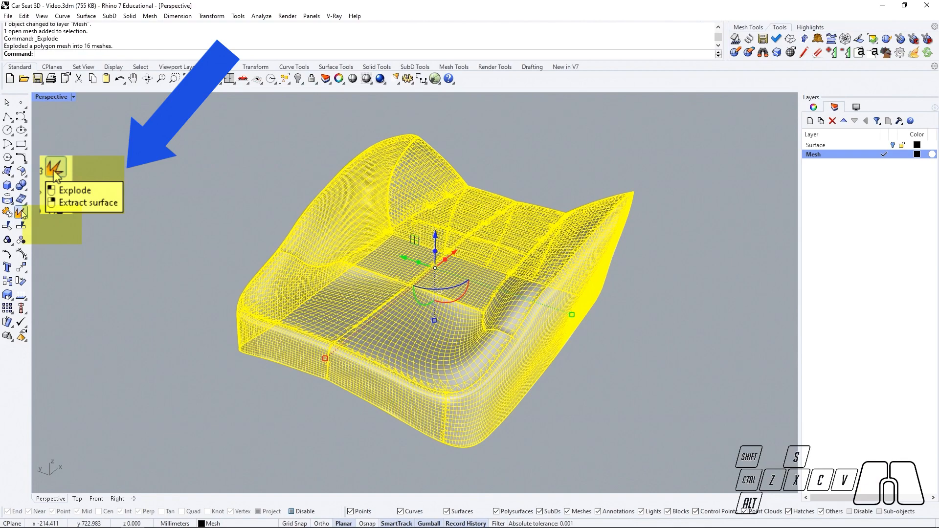
click(189, 369)
Step: Join the two mesh pieces of the seat's front panel into one mesh
click(360, 379)
shift+click(295, 363)
text(Join)
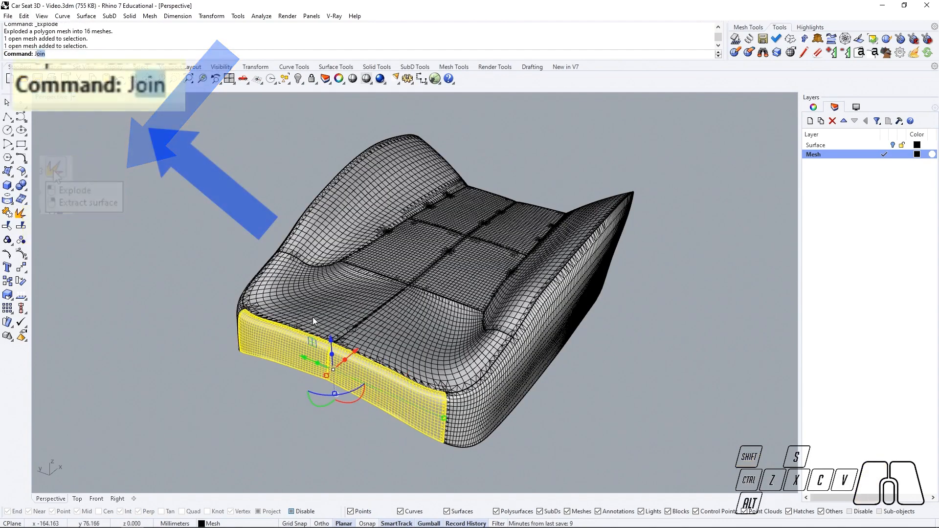
key(Return)
Step: Join the six mesh pieces of the central seating surface into one mesh
click(394, 316)
shift+click(316, 313)
shift+click(391, 259)
shift+click(465, 274)
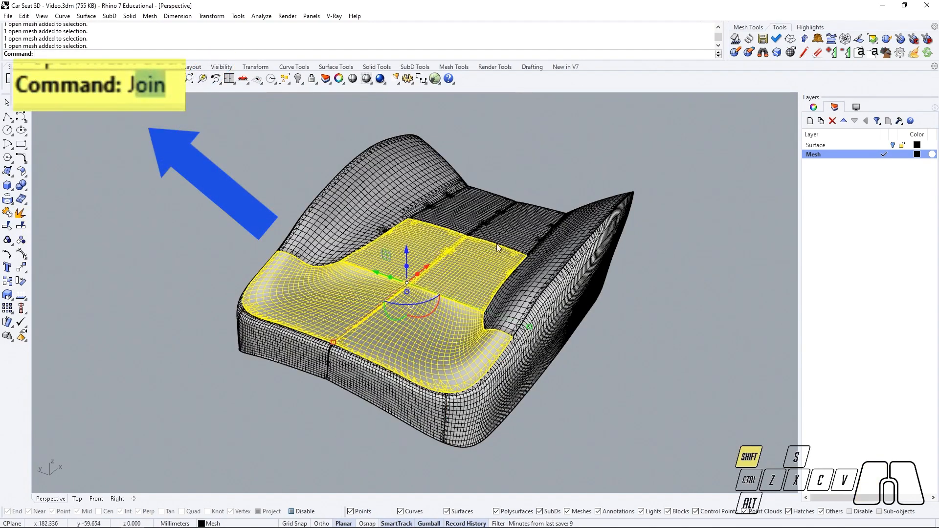
shift+click(528, 230)
shift+click(478, 216)
text(Join)
key(Return)
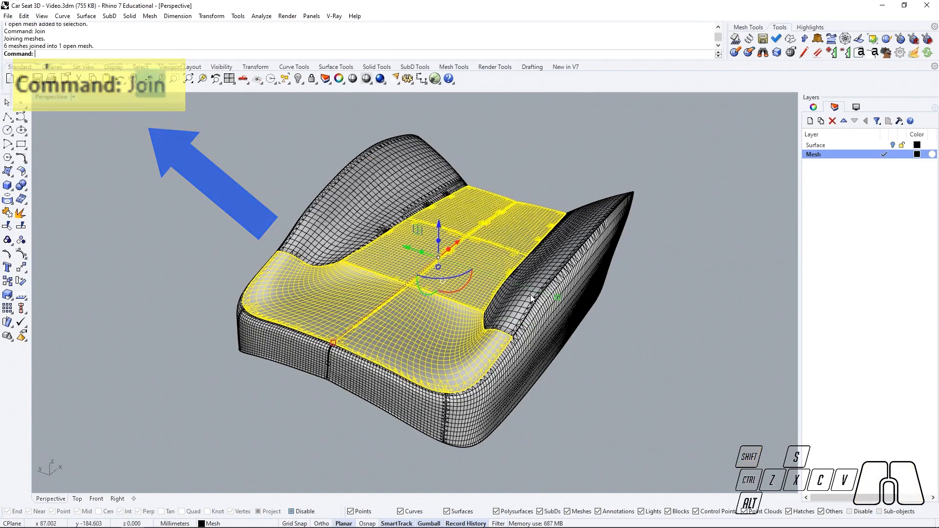
Step: Join the four mesh pieces across the back of the seat into one mesh
right_drag(479, 215, 297, 266)
click(296, 377)
shift+click(304, 339)
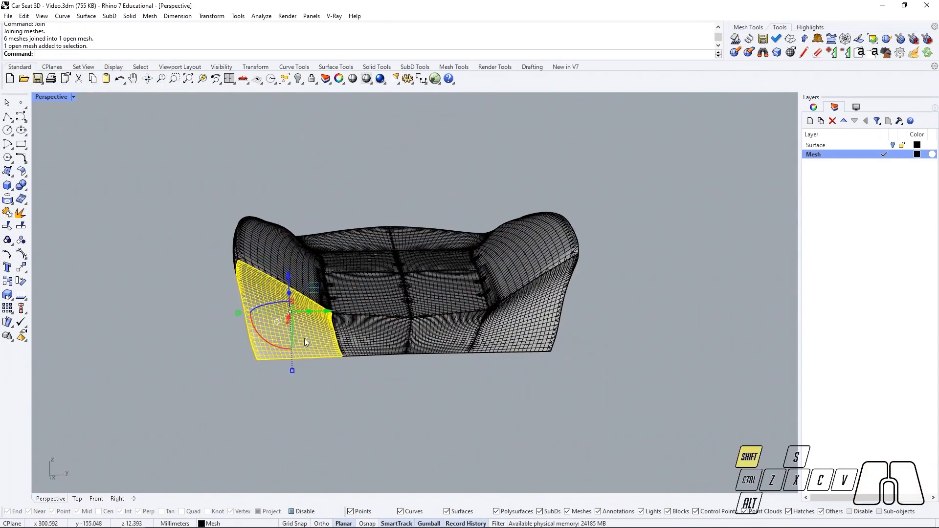
shift+click(372, 337)
shift+click(442, 342)
shift+click(511, 340)
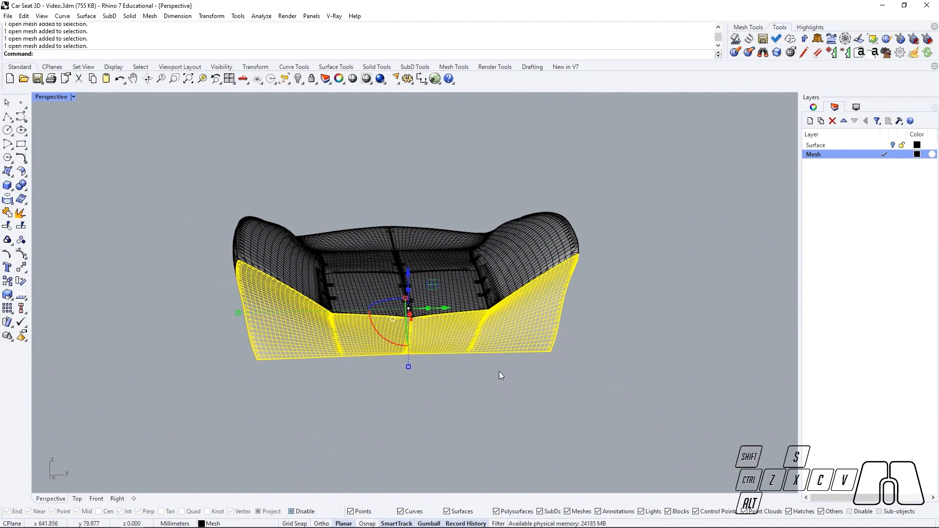
right_click(496, 372)
Step: Weld all the seat meshes together using an angle tolerance of 180
right_drag(496, 372, 638, 366)
click(467, 393)
right_drag(477, 379, 523, 367)
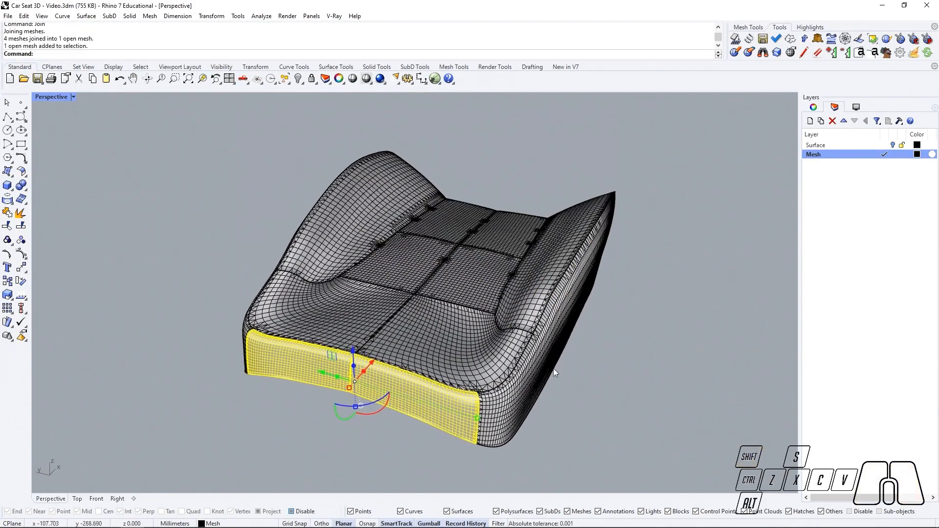
click(581, 374)
right_drag(582, 376, 554, 368)
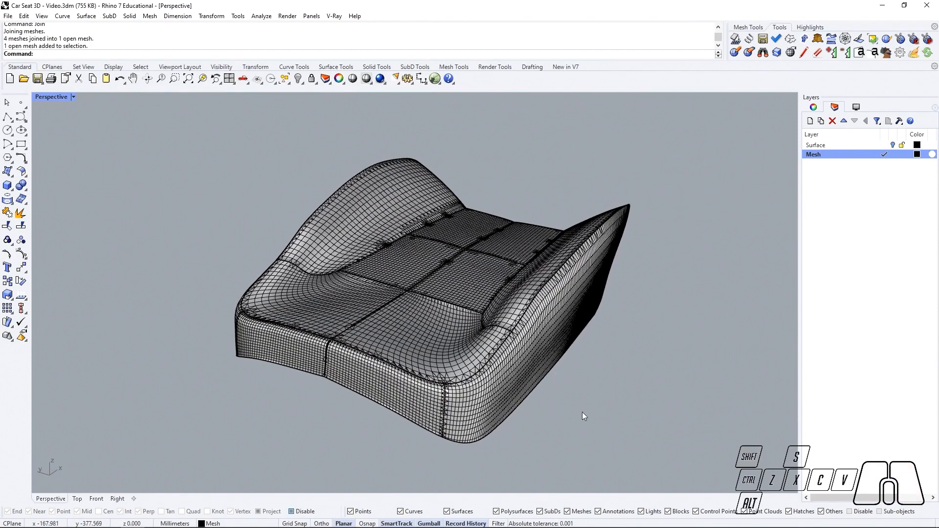
click(672, 455)
drag(672, 456, 212, 143)
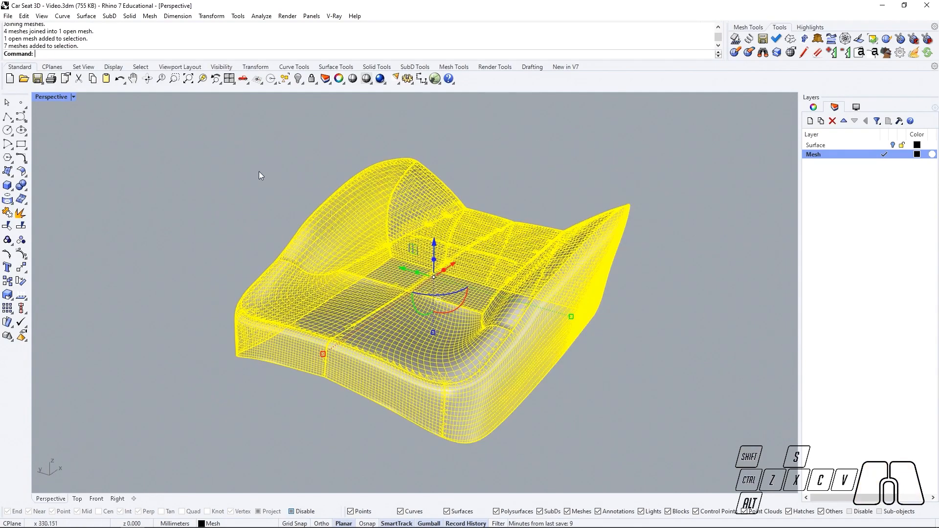
text(Weld)
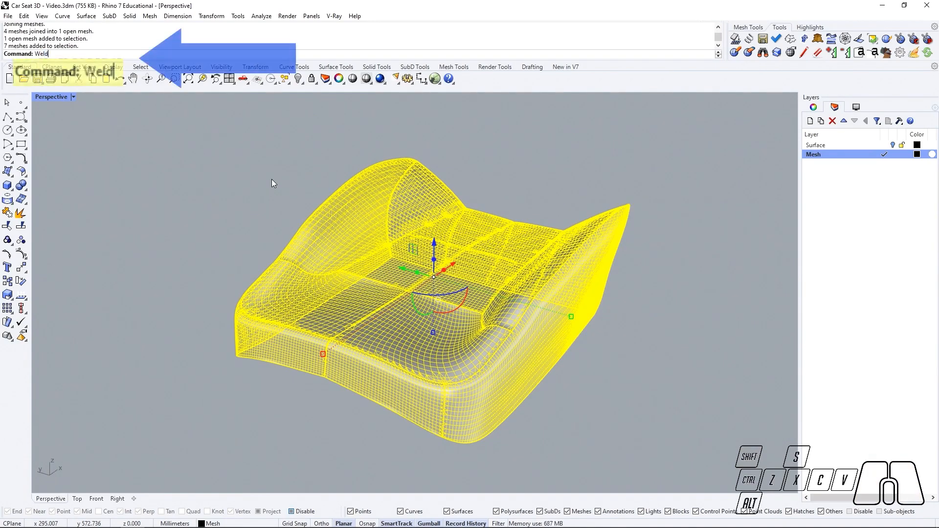
key(Return)
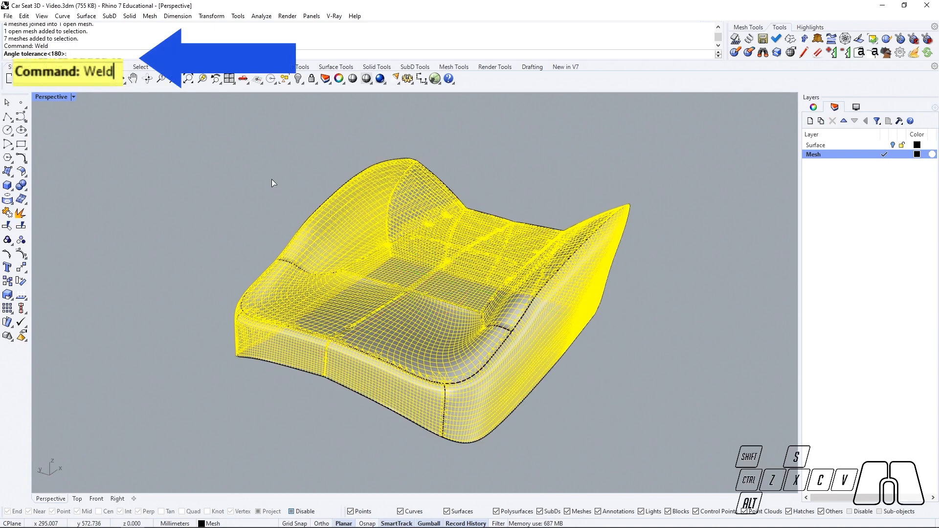
key(Return)
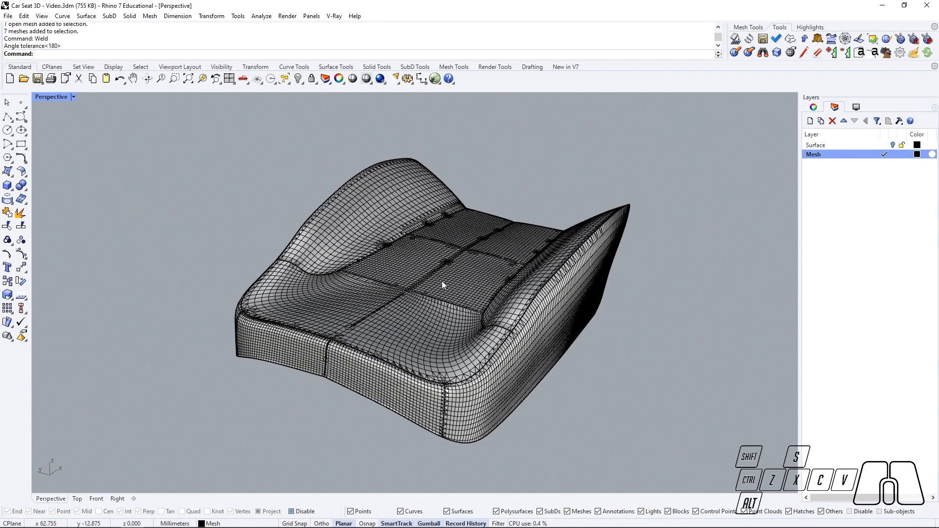
Step: Duplicate the Mesh layer together with its objects and name the copy "Mesh - Adaptive Remesher"
right_drag(441, 281, 494, 280)
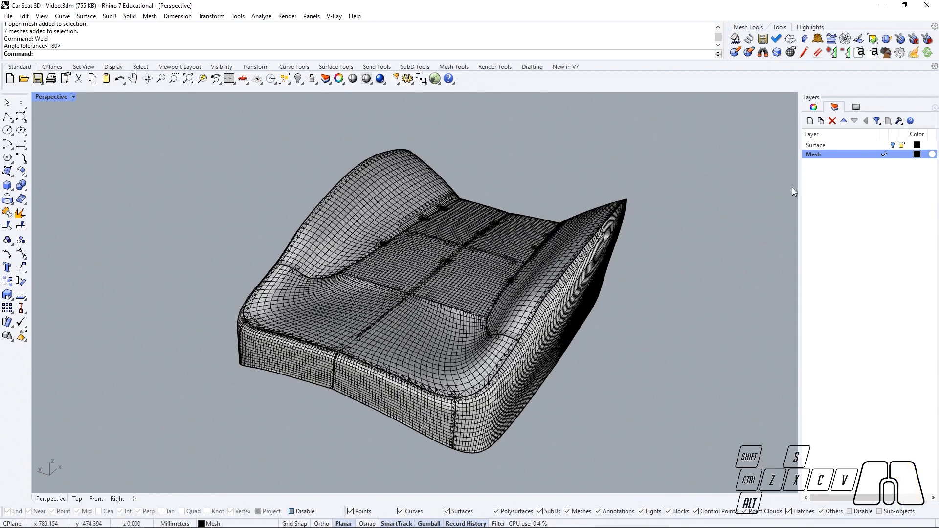
right_click(823, 157)
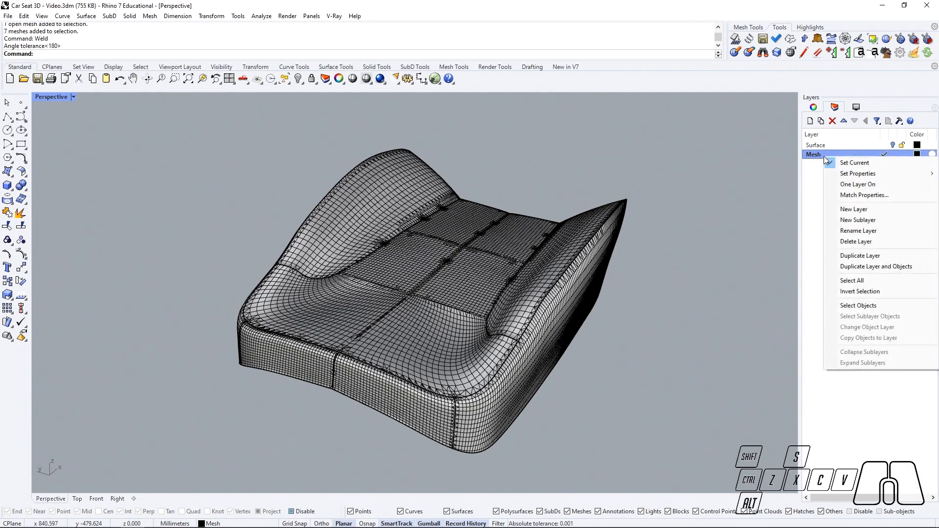
click(874, 267)
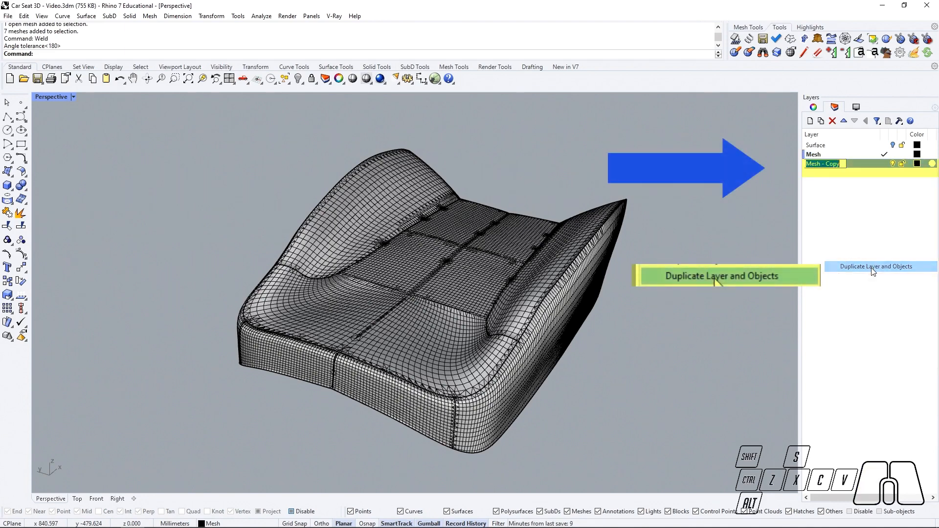
double_click(831, 167)
text(Adaptive Remesher)
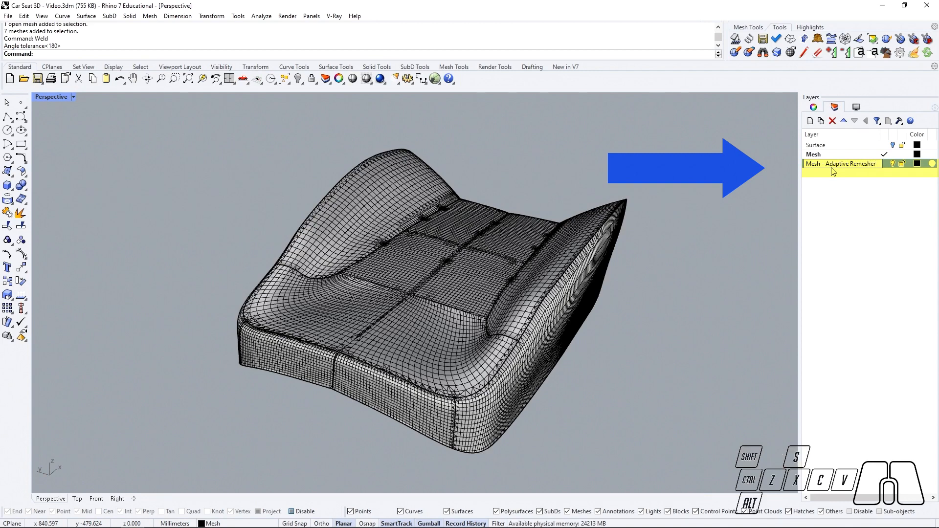
key(Return)
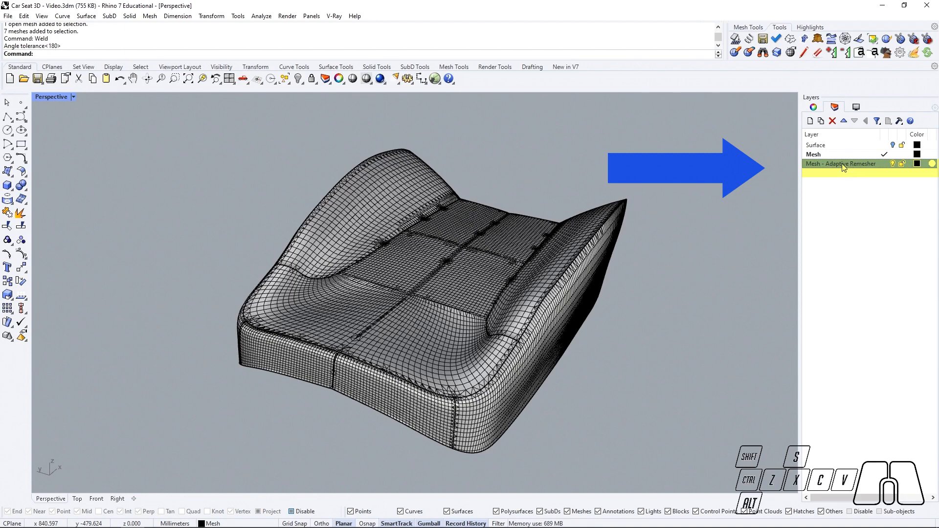
Step: Make the Mesh - Adaptive Remesher layer current and hide the Mesh layer
click(884, 164)
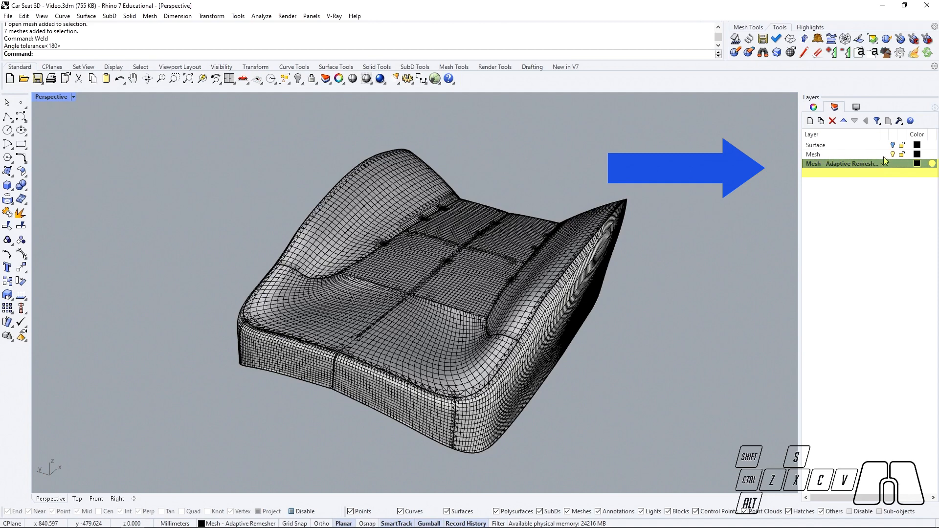
click(893, 154)
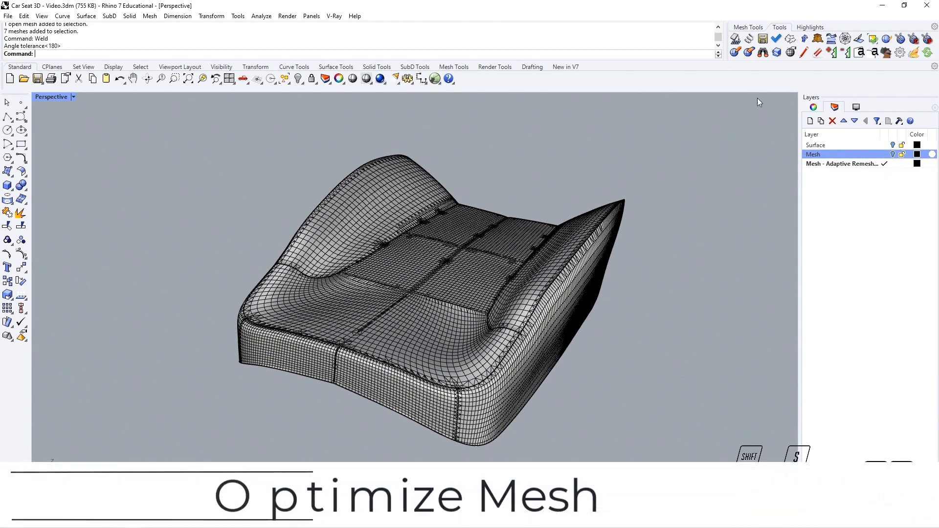
Step: Adaptively remesh all the visible seat meshes with the proposed tolerances and a boundary angle tolerance of 45, and accept the result
click(746, 28)
click(790, 39)
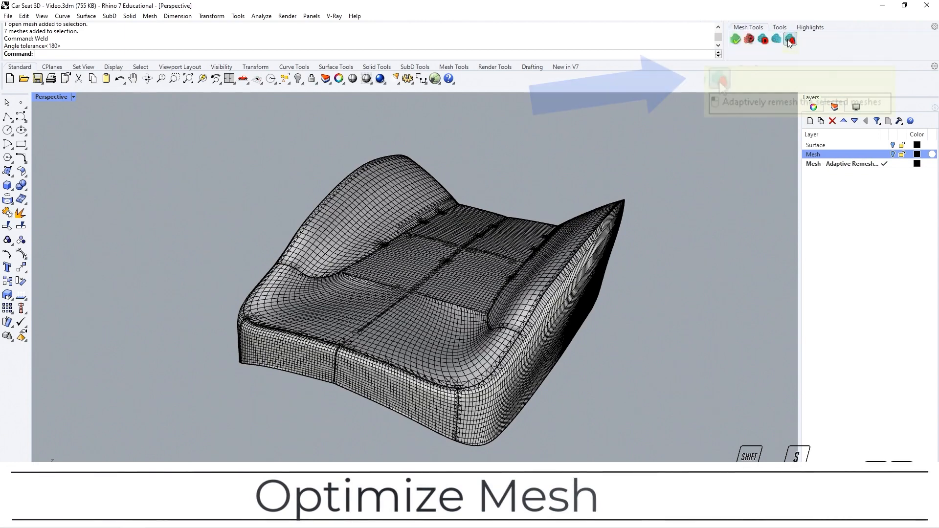
drag(628, 137, 209, 442)
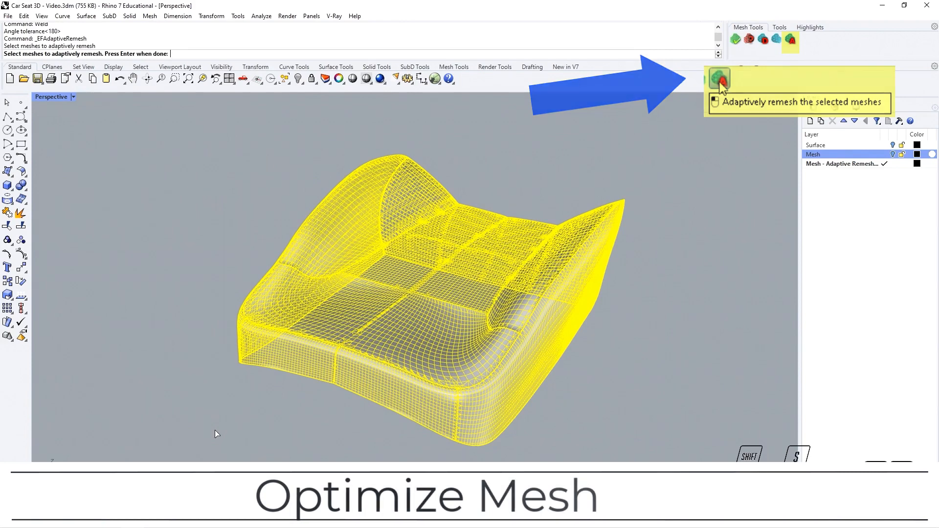
key(Return)
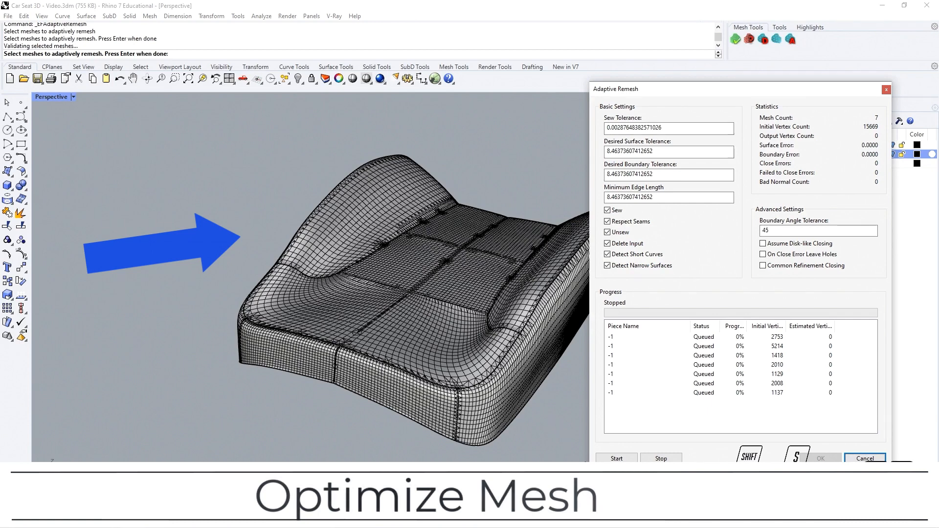
click(616, 459)
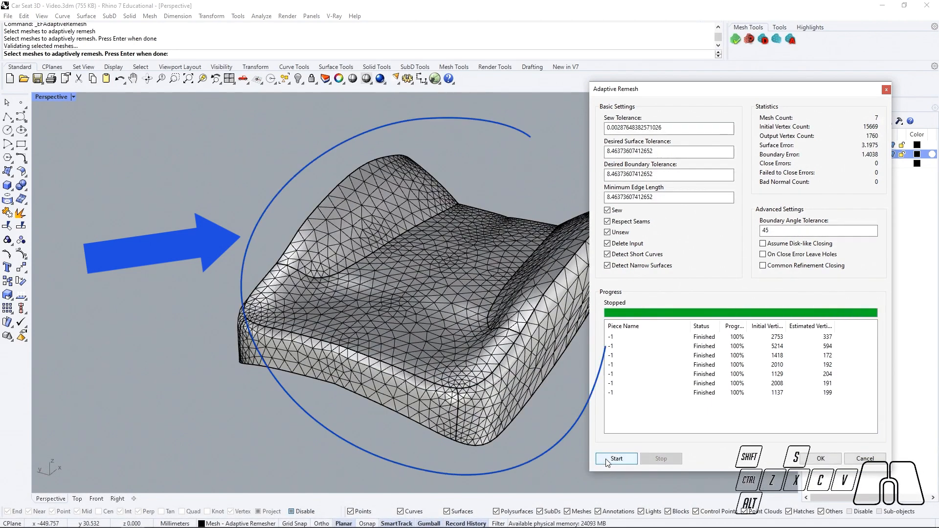
click(812, 460)
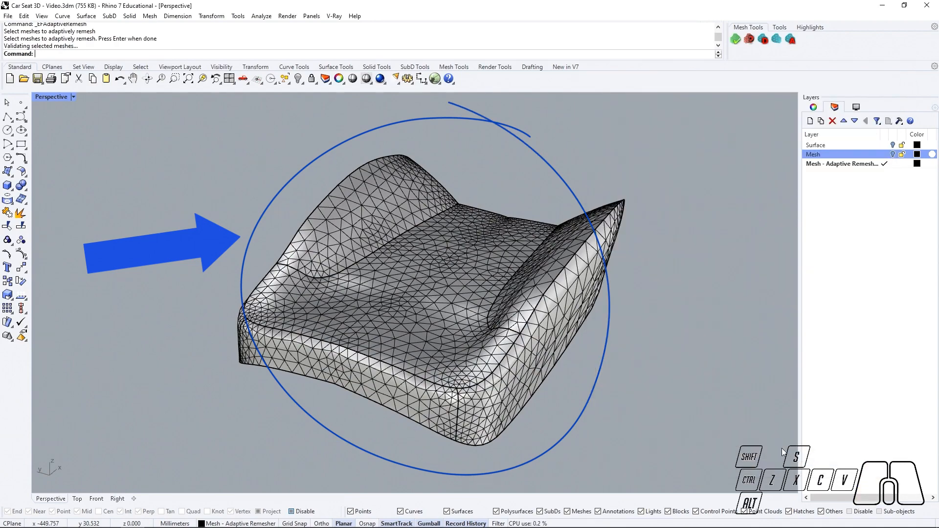
Step: Flatten all the remeshed seat panels with the ExactFlat flattening tool, keeping UseSourceCenterForOrientation at No
right_drag(609, 377, 599, 350)
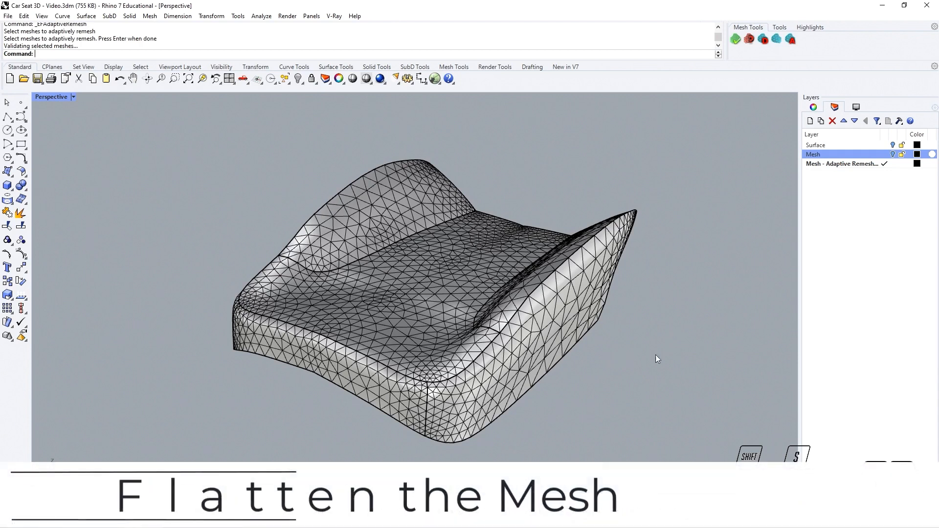
click(780, 27)
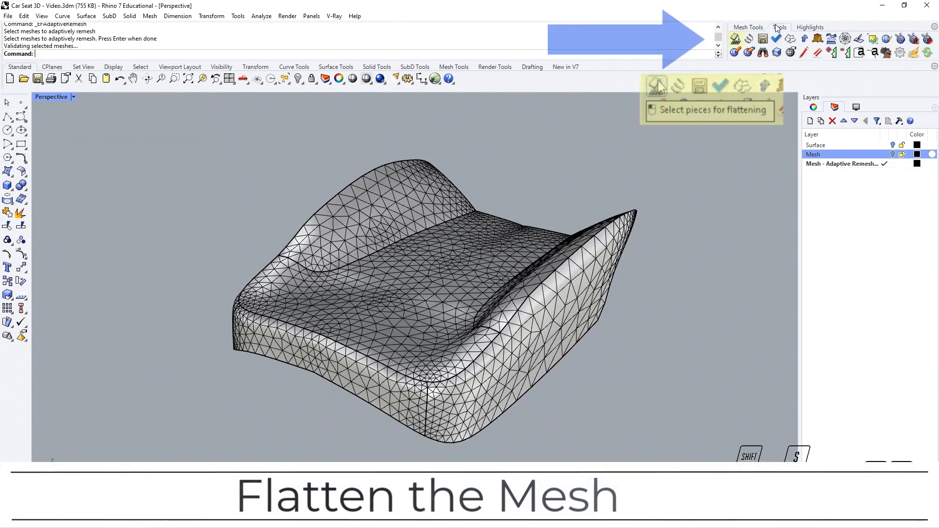
click(735, 39)
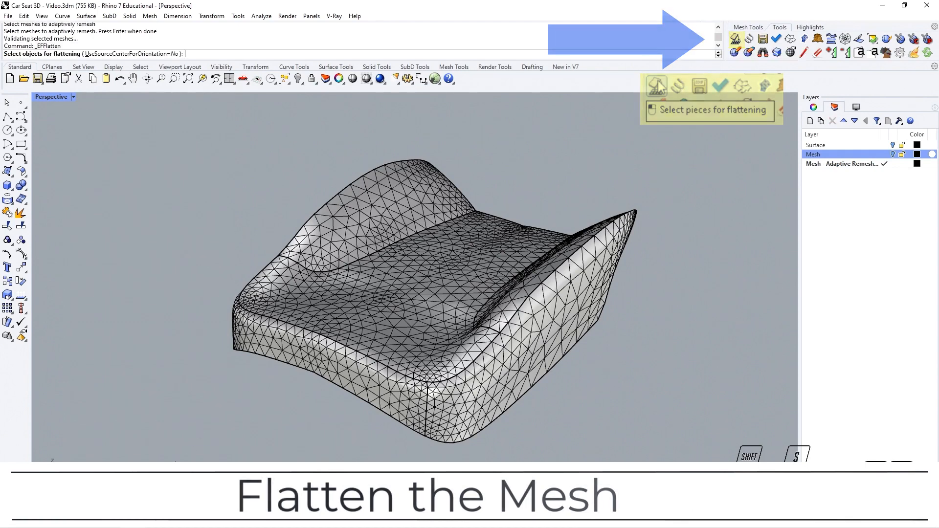
drag(172, 470, 710, 110)
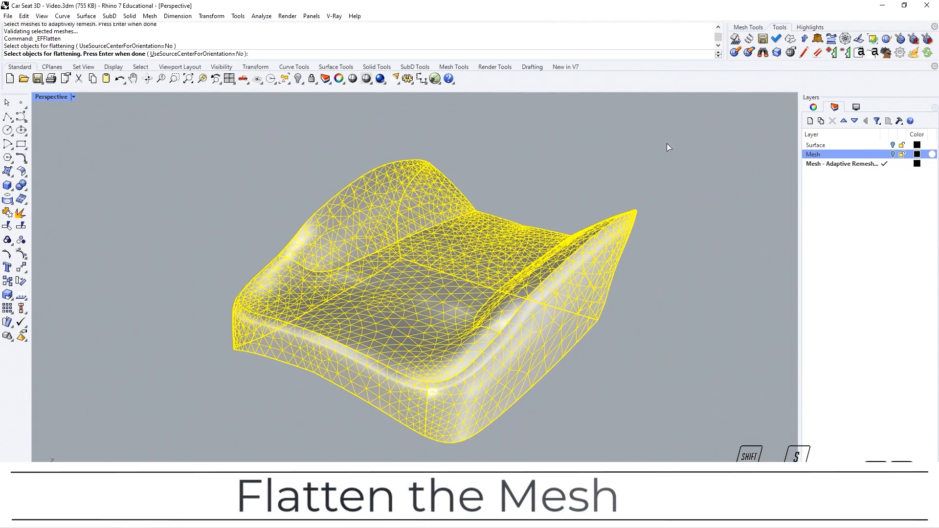
key(Return)
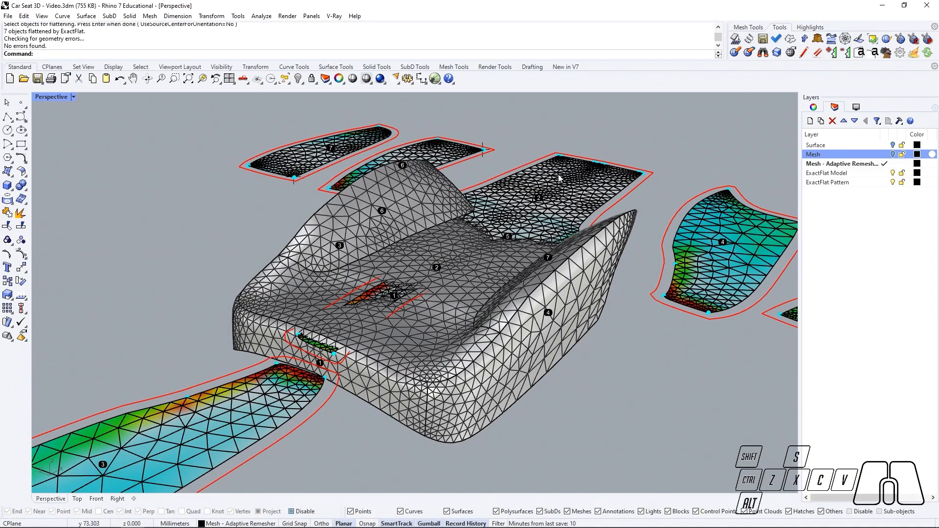
Step: Make the ExactFlat Pattern layer current and hide the Mesh - Adaptive Remesher layer
scroll(553, 186, down, 6)
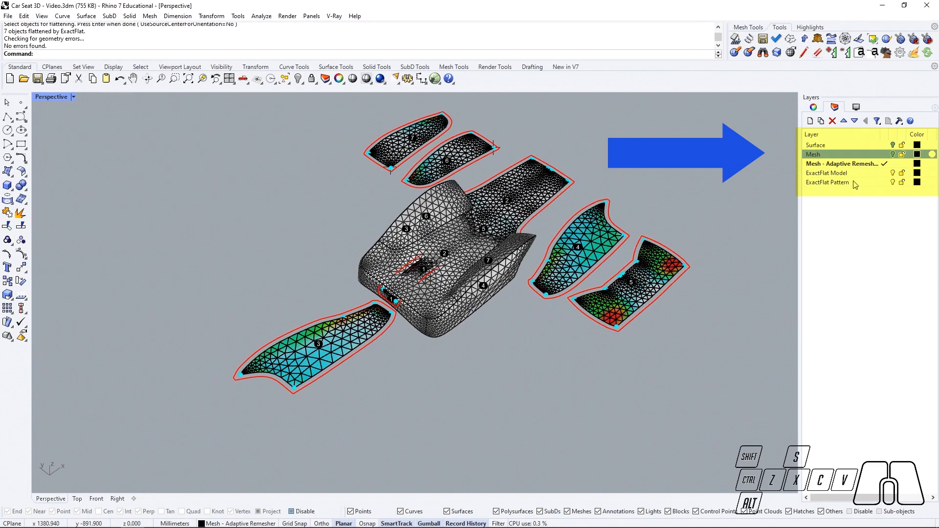
click(886, 183)
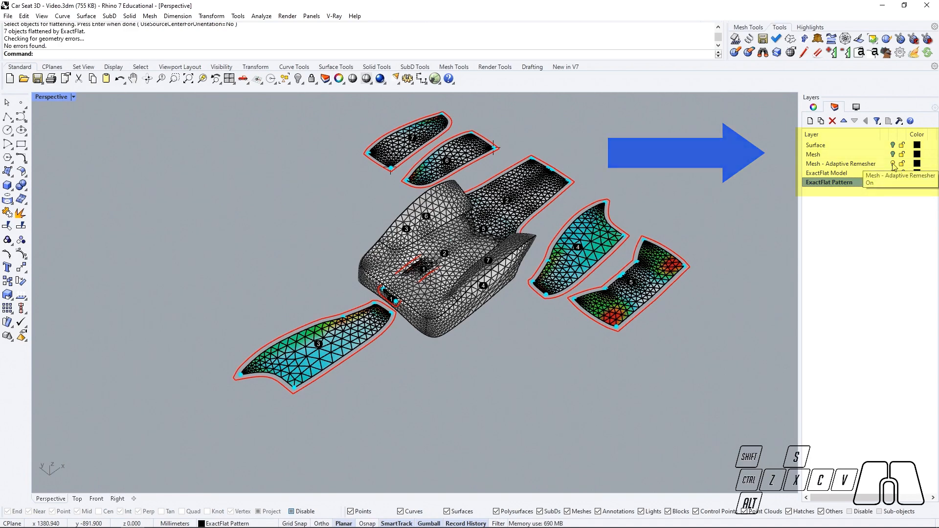
click(893, 163)
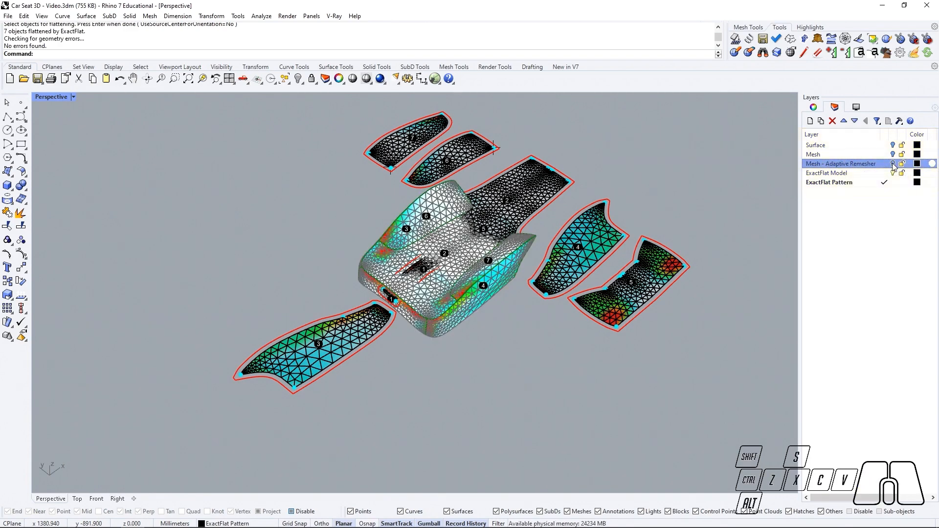
Step: In a maximized Top view, move all seven flattened pattern pieces along X until they are clear of the 3D seat model
double_click(55, 98)
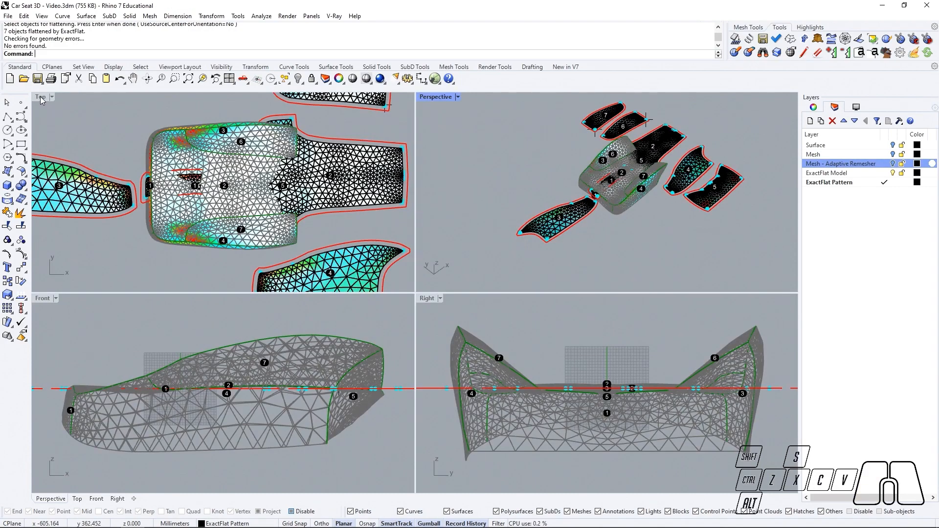
double_click(40, 98)
scroll(137, 151, down, 5)
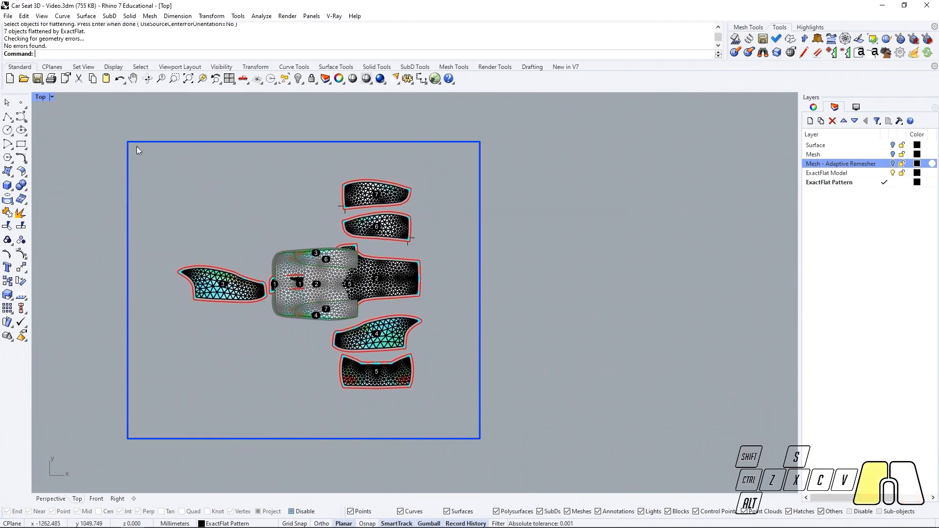
drag(137, 150, 487, 441)
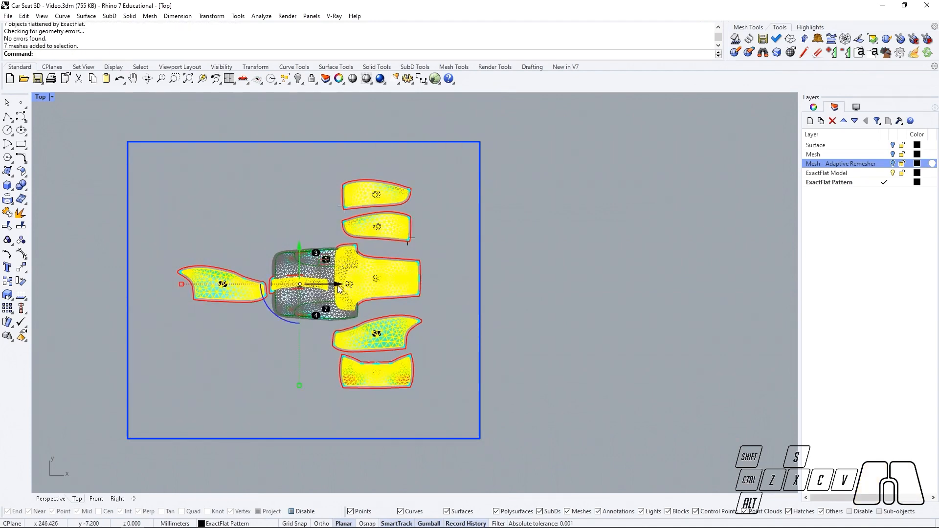
drag(336, 289, 533, 288)
click(655, 286)
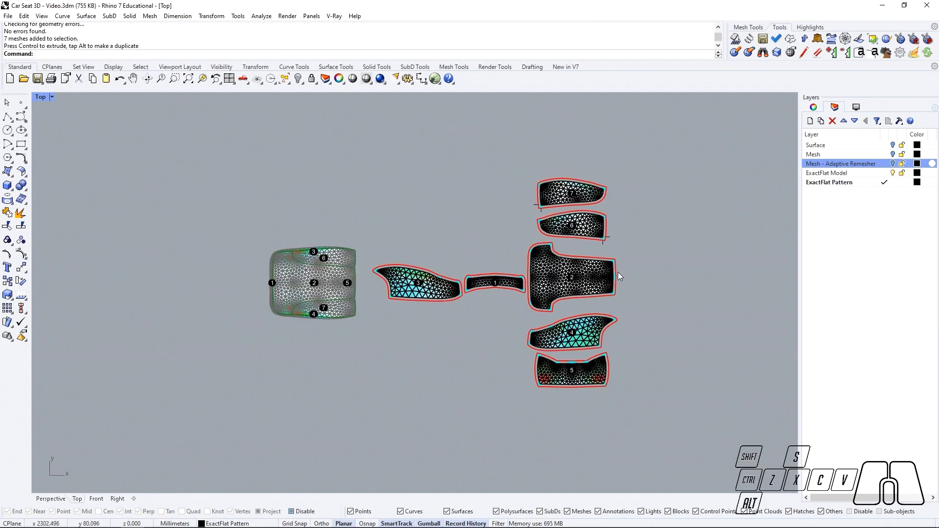
Step: Re-flatten all the pattern pieces with the SmartFracture flattener
scroll(617, 272, up, 4)
right_drag(579, 272, 528, 277)
scroll(530, 290, up, 1)
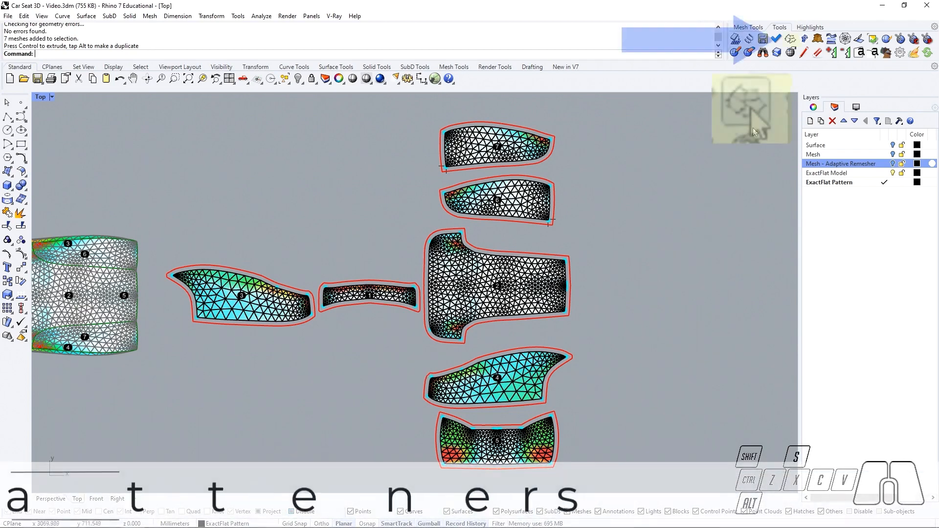
click(791, 40)
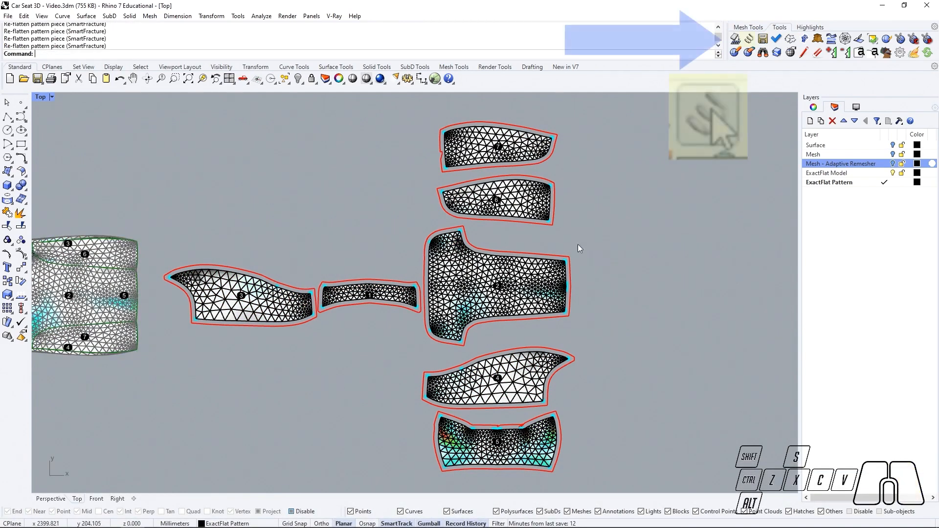
Step: Run the Spring optimization on all seven pattern pieces with the proposed algorithm settings and Cotton 1 as the single material
click(749, 40)
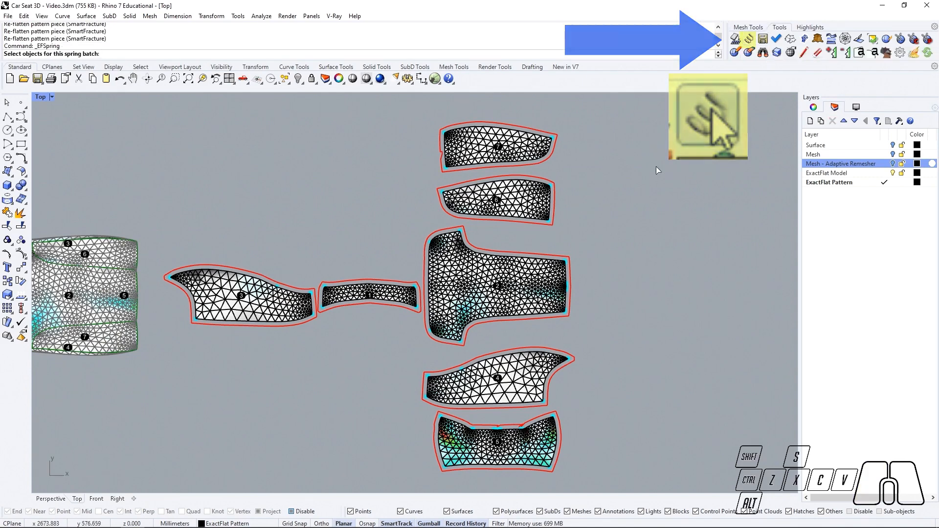
drag(607, 131, 262, 455)
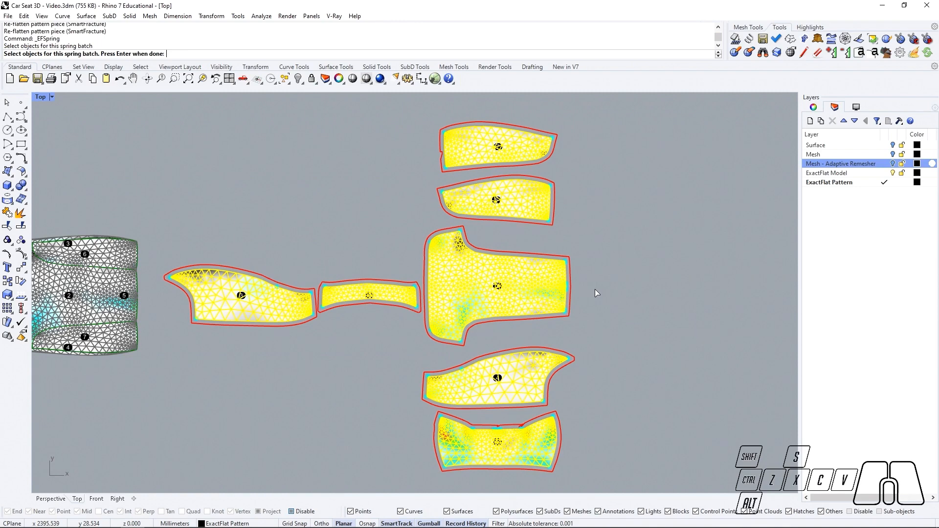
key(Return)
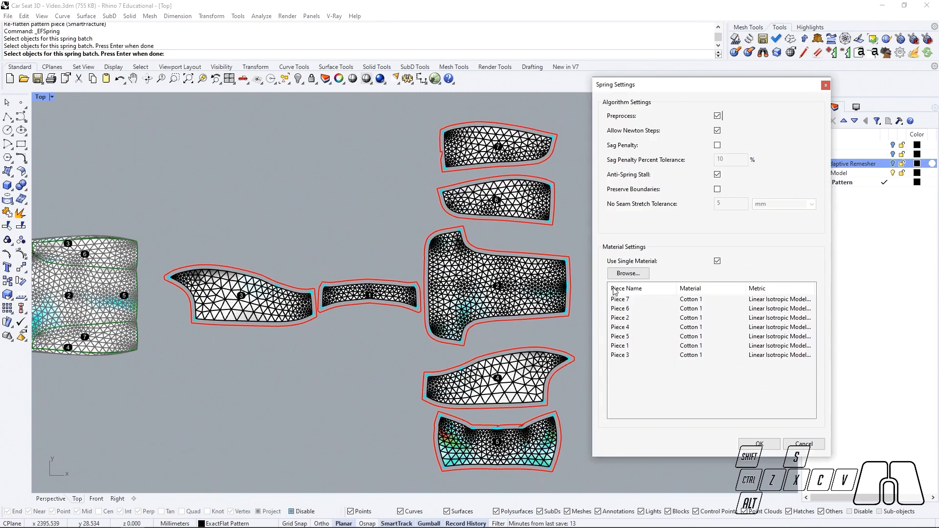
click(749, 449)
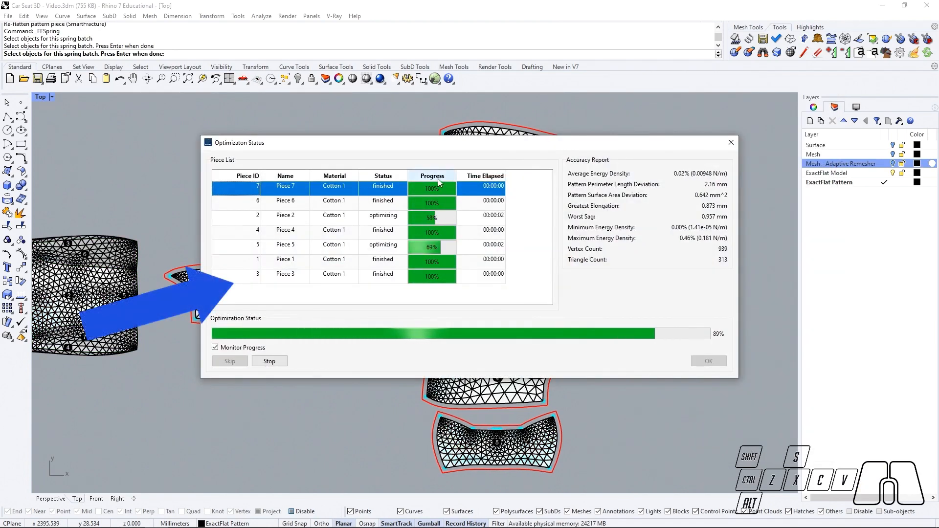
Step: Examine the progress and accuracy report of each pattern piece while the spring optimization runs
click(455, 205)
click(454, 216)
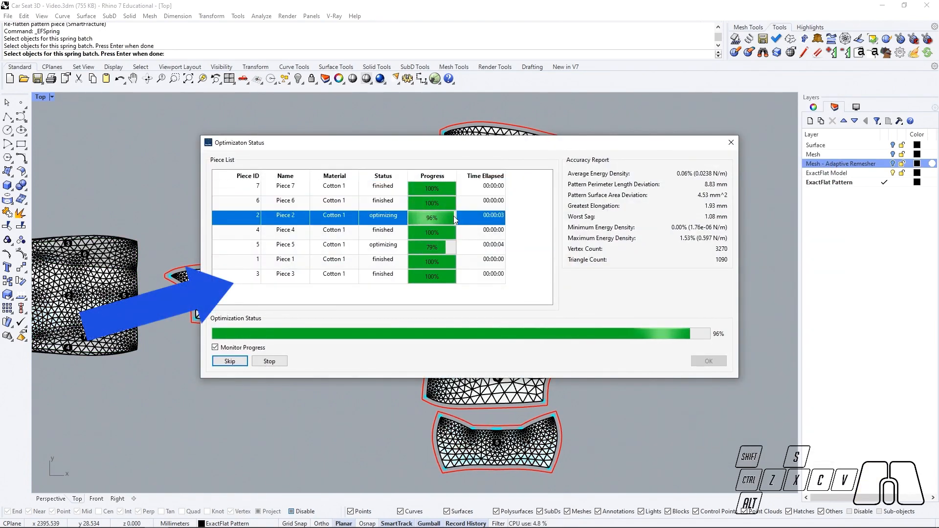
click(447, 233)
click(442, 249)
click(442, 262)
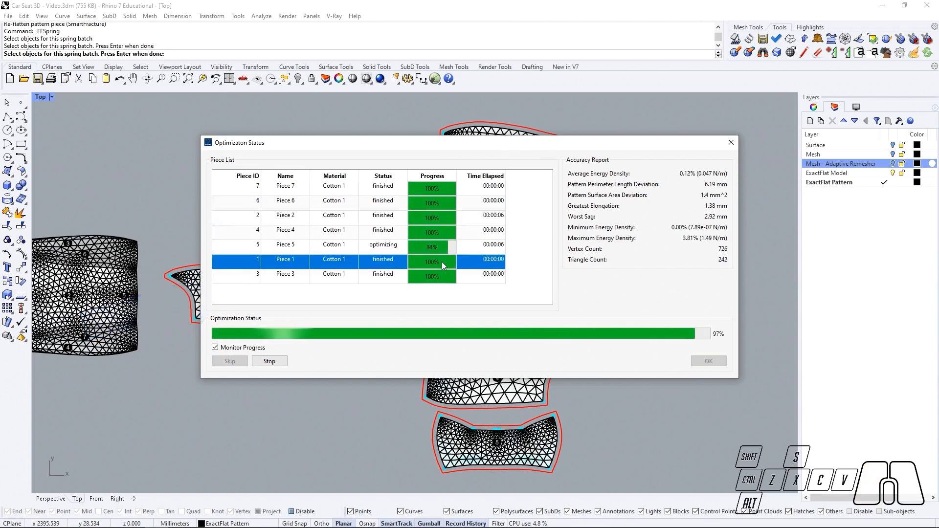
click(440, 277)
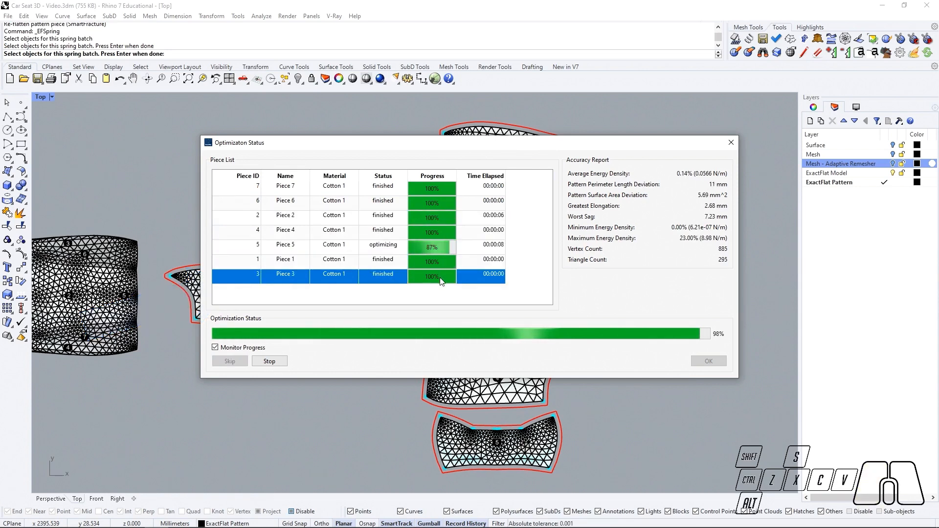
click(444, 263)
click(449, 250)
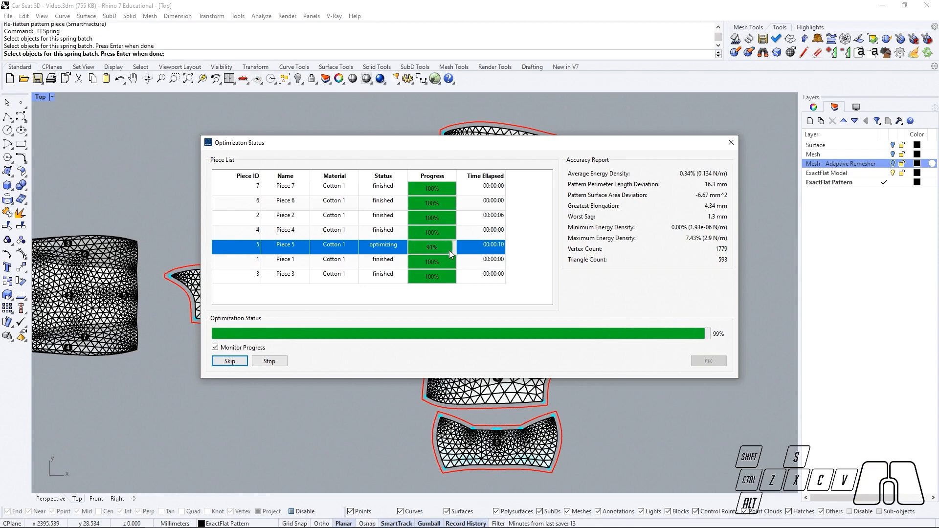
click(454, 231)
click(464, 217)
click(468, 202)
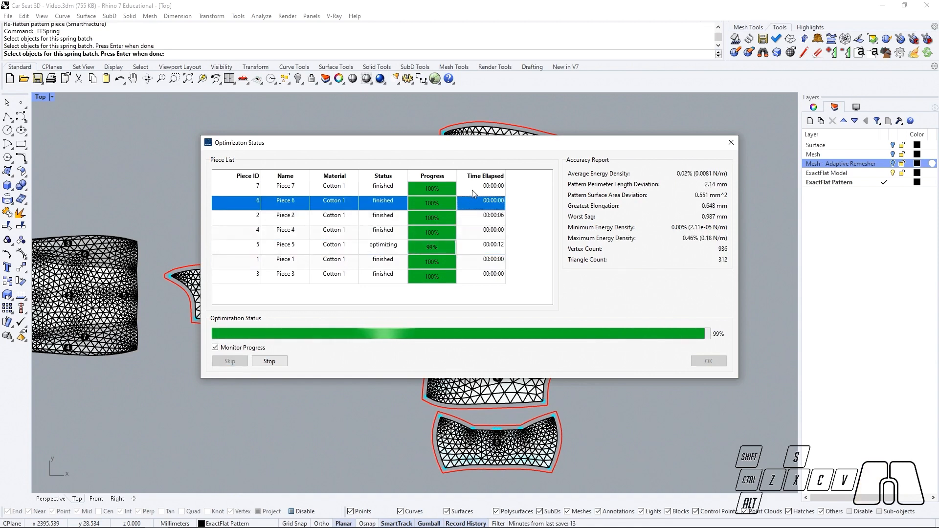
click(472, 189)
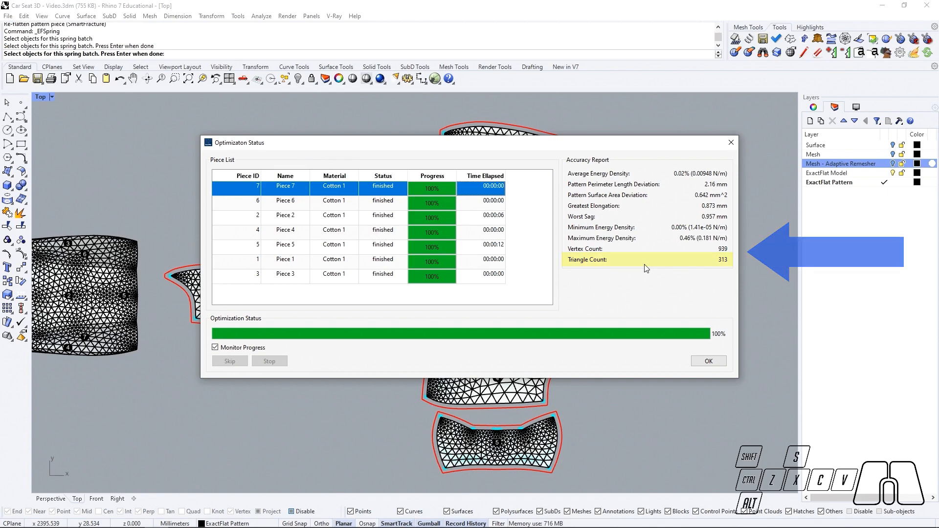
Step: Check the final accuracy reports of pieces 6 and 2, and accept the spring optimization
drag(599, 151, 489, 148)
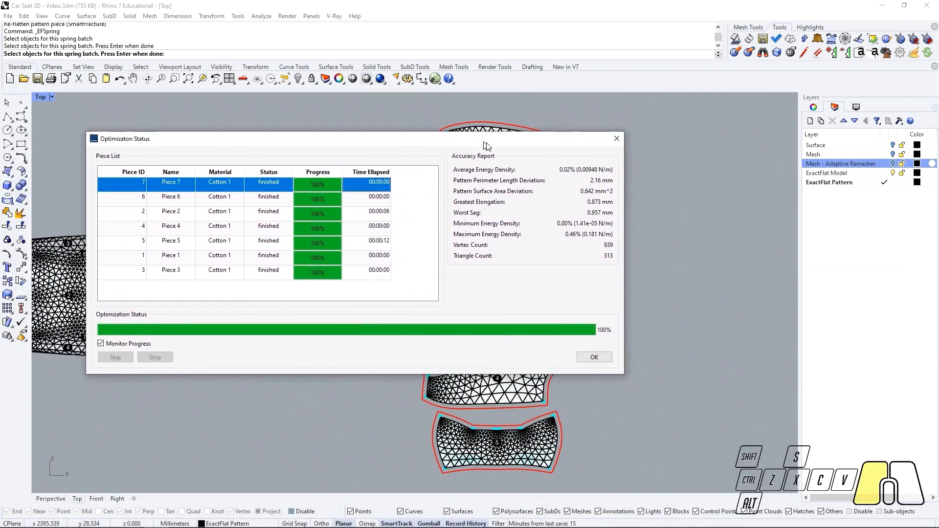
click(367, 200)
click(370, 215)
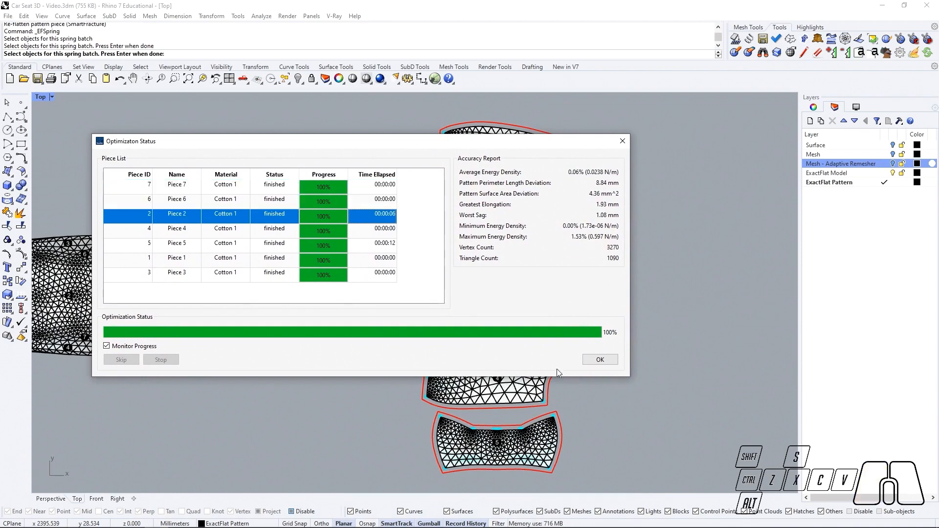
click(590, 361)
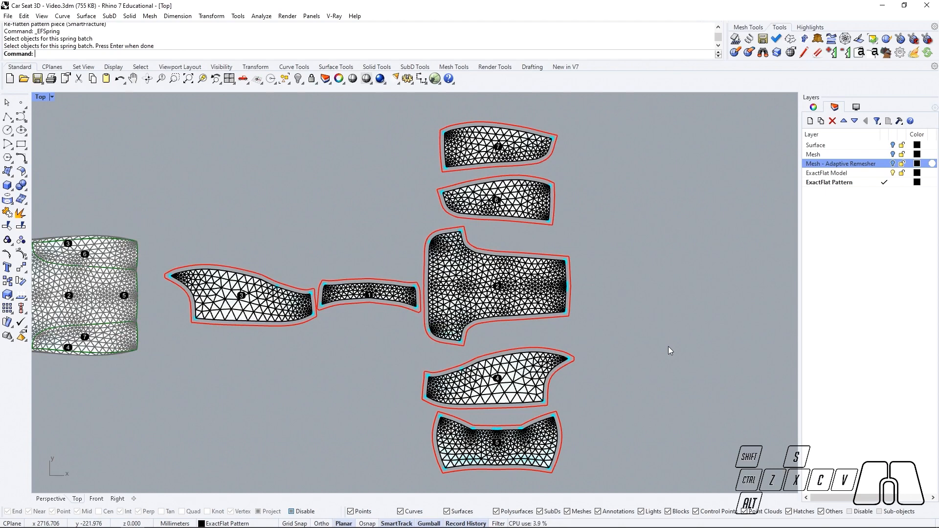
Step: Rotate pattern piece 2 a quarter turn clockwise about its upper flared corner, wide end up, and move it clear of the other pieces
click(540, 289)
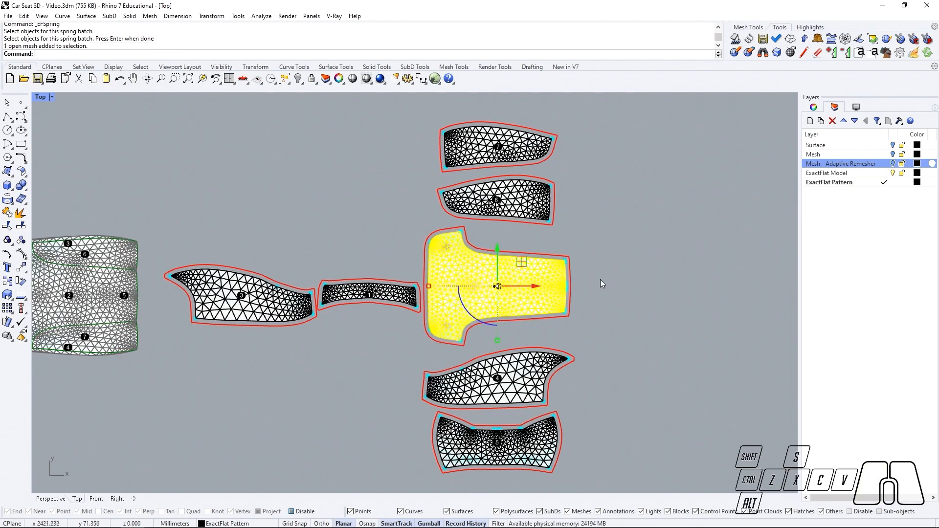
scroll(600, 284, up, 5)
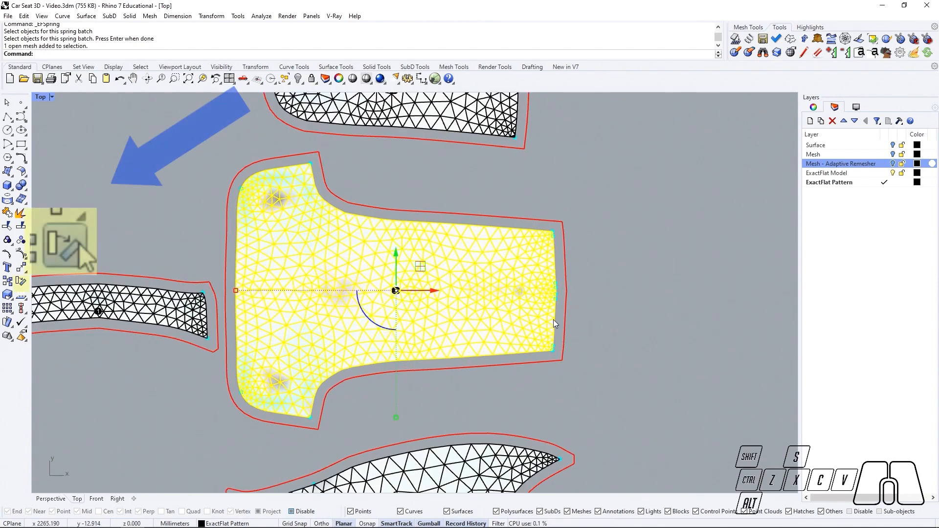
click(21, 280)
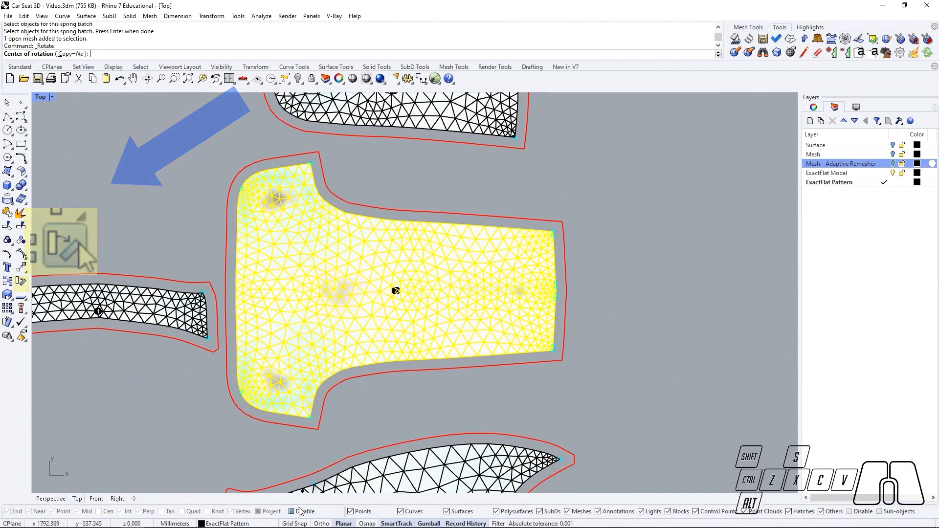
click(310, 163)
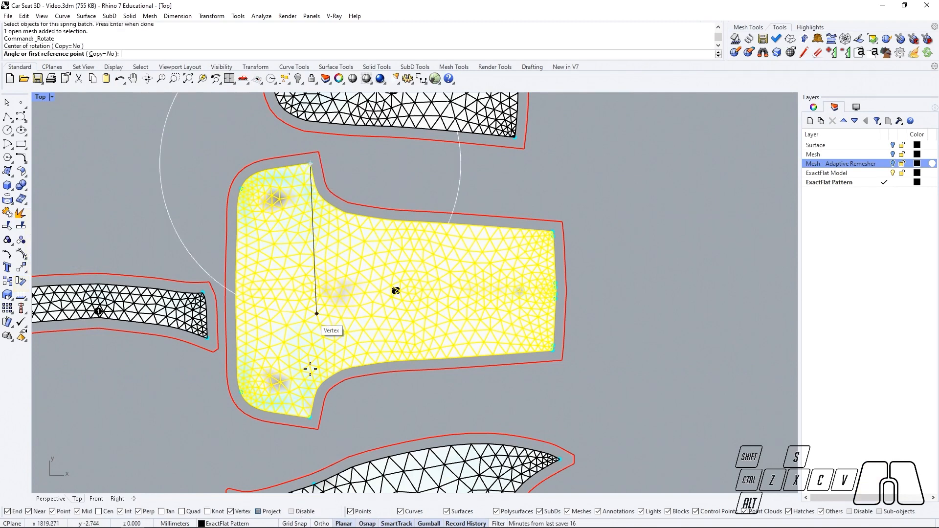
click(310, 421)
scroll(311, 425, down, 5)
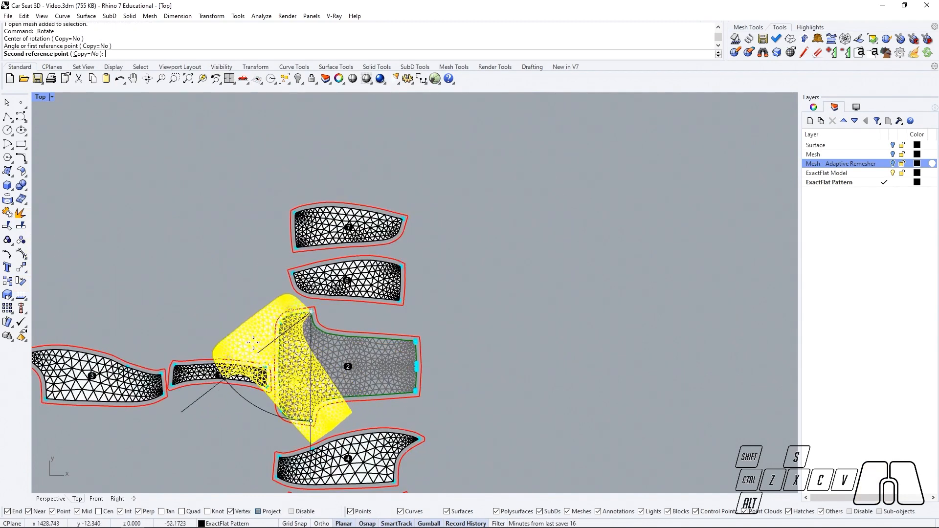
shift+click(207, 256)
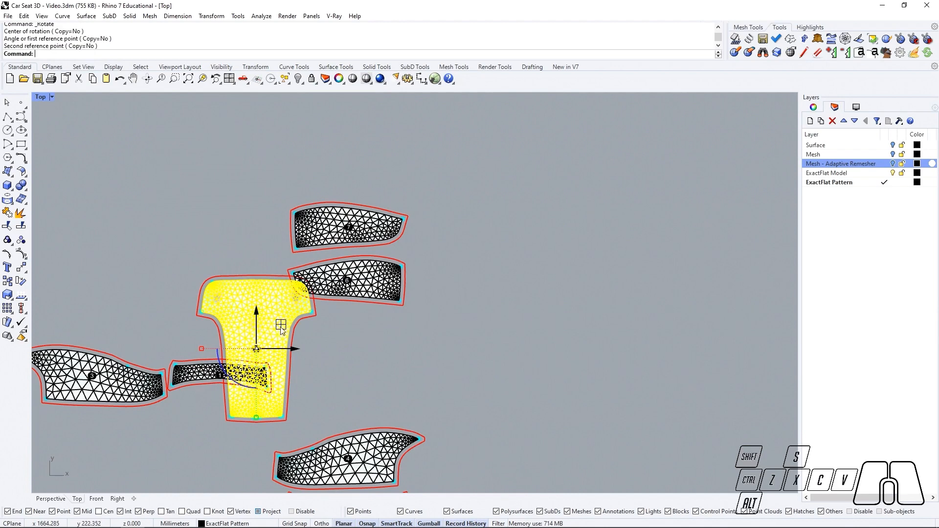
drag(281, 326, 486, 322)
Step: Find the neighbouring pieces of piece 2 at its two concave side edges and its wide upper edge, using an offset of 100
scroll(489, 328, up, 3)
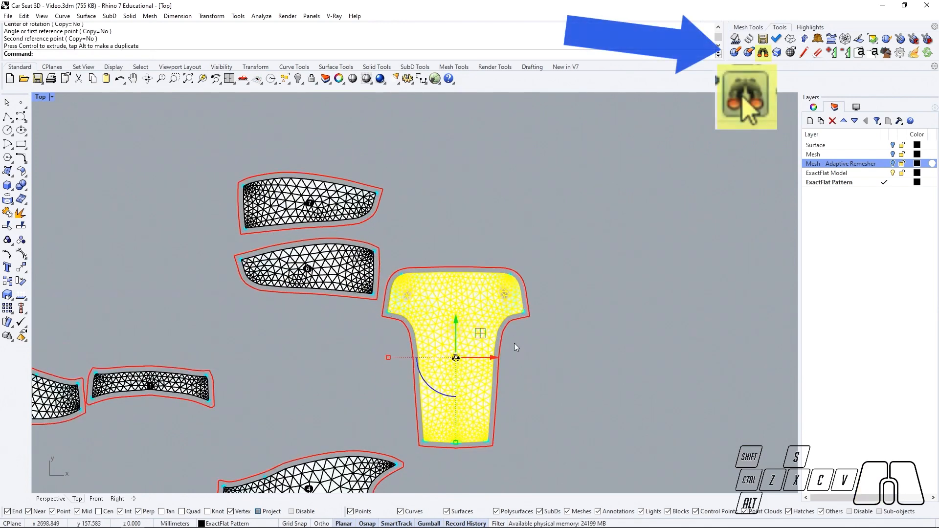
click(763, 51)
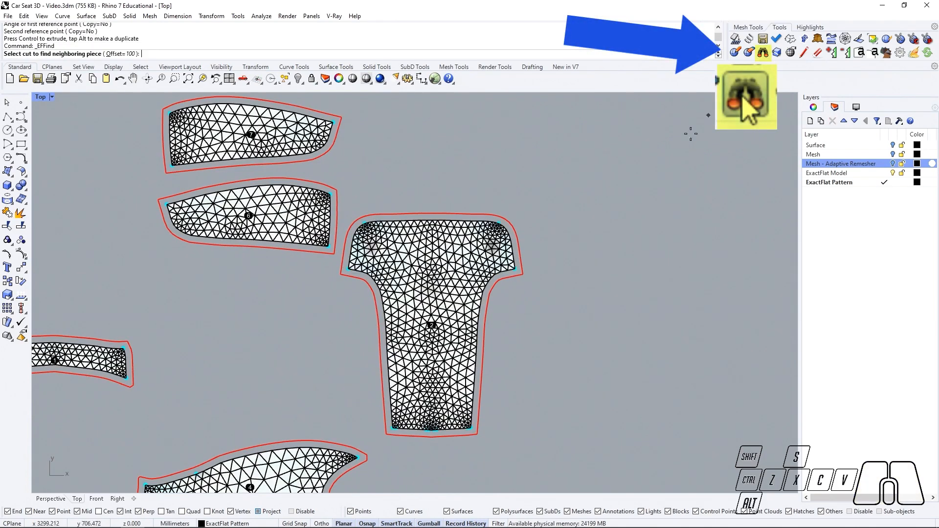
click(491, 292)
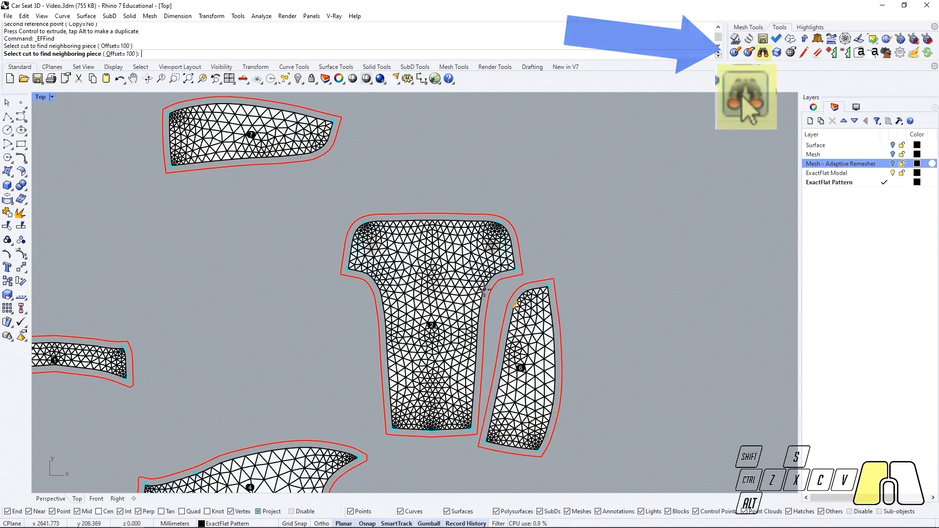
click(376, 283)
click(433, 215)
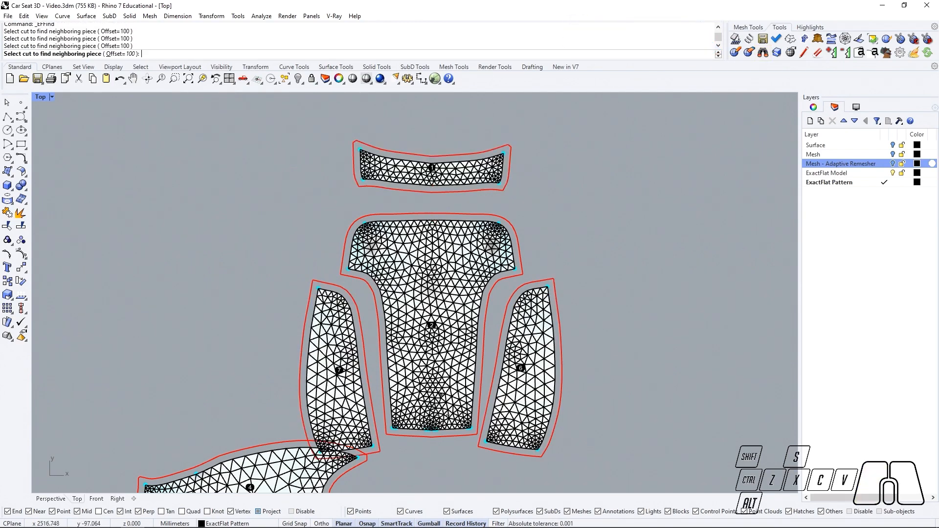
Step: Find the neighbours at piece 2's narrow lower edge and at the outer edges of pieces 6 and 7, and end the search
click(435, 430)
right_drag(445, 403, 444, 302)
click(552, 218)
click(313, 219)
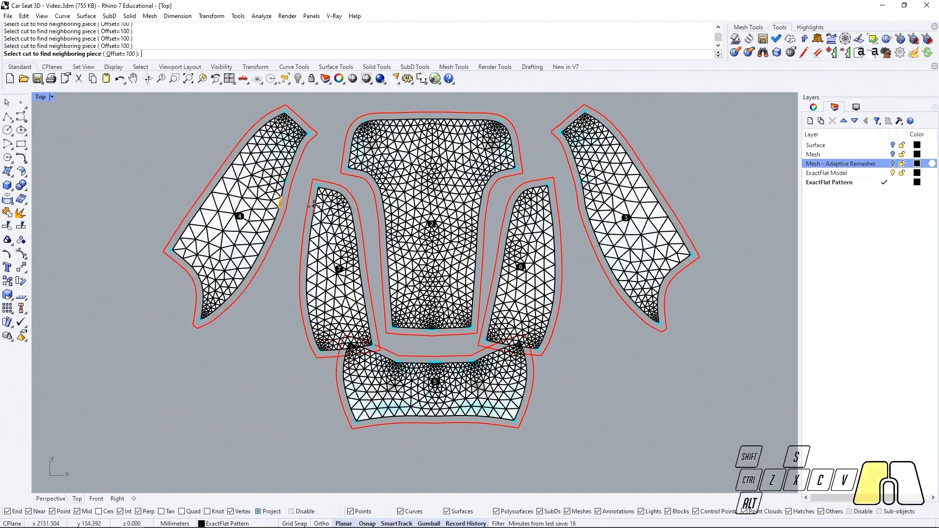
key(Escape)
Step: Move pattern piece 5 straight down until it clears pieces 2, 6 and 7
click(426, 364)
drag(435, 345, 434, 378)
right_drag(434, 378, 431, 409)
scroll(431, 410, down, 2)
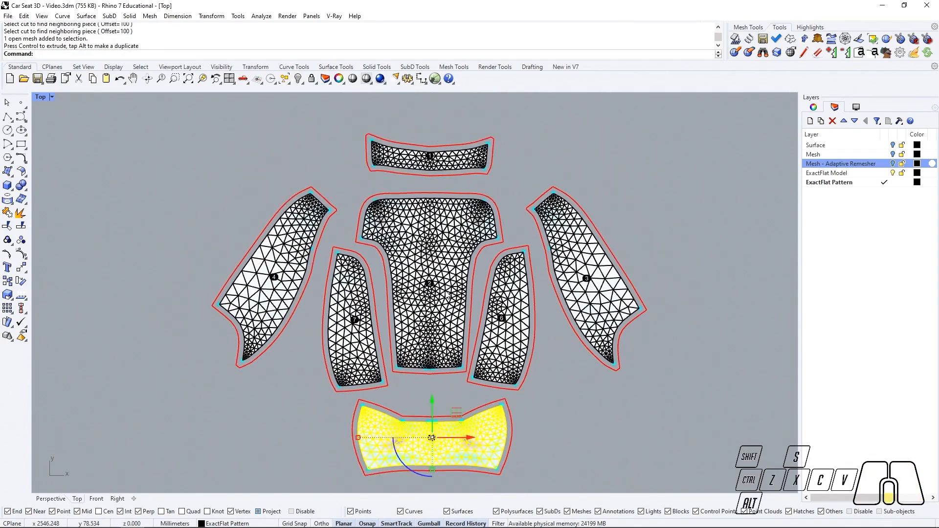
Step: Shift pieces 3 and 6 together, and pieces 4 and 7 together, slightly outward from piece 2
drag(647, 237, 521, 313)
drag(589, 289, 602, 289)
click(358, 295)
shift+click(300, 288)
drag(340, 291, 325, 290)
click(501, 186)
right_drag(502, 187, 522, 175)
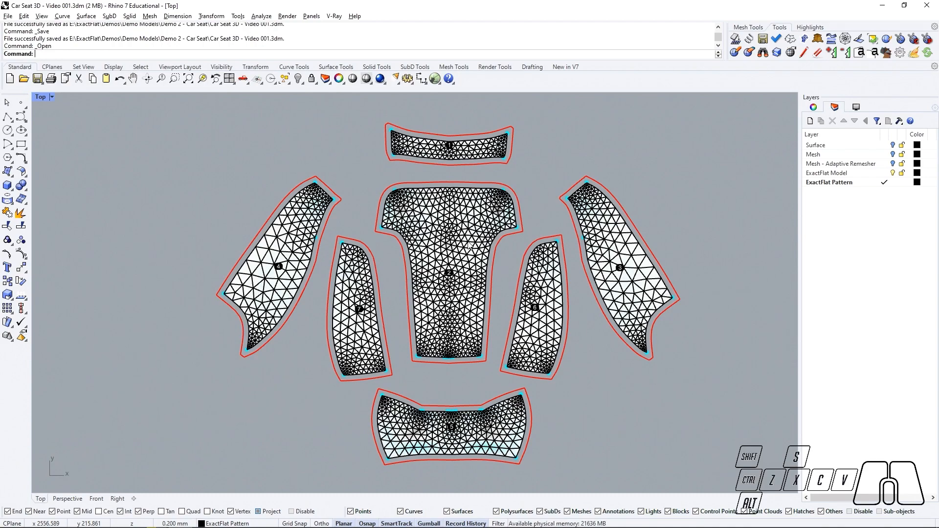
Step: Run EFSetPatternEdgeProperties and apply an offset of 5 with start condition None to piece 7's long edge facing piece 2
scroll(471, 247, up, 2)
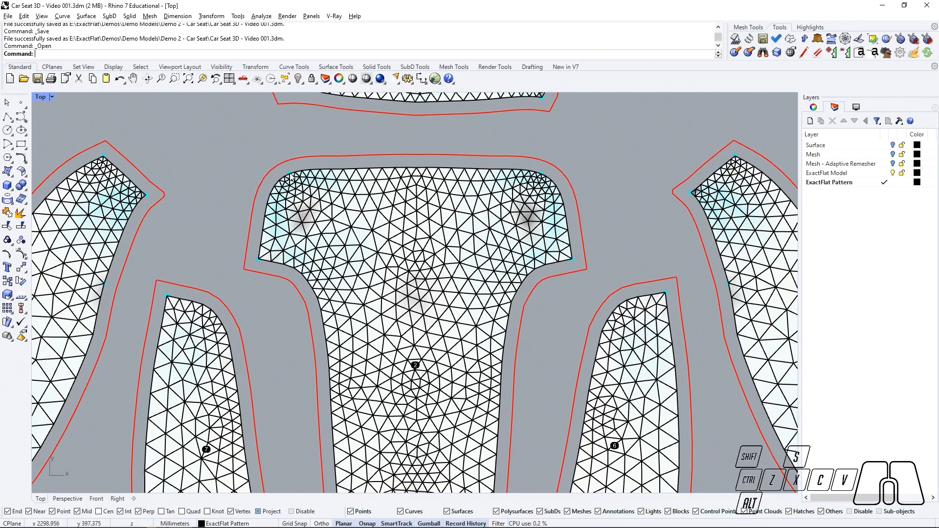
text(EF)
text(SetPatternEdgeProperties)
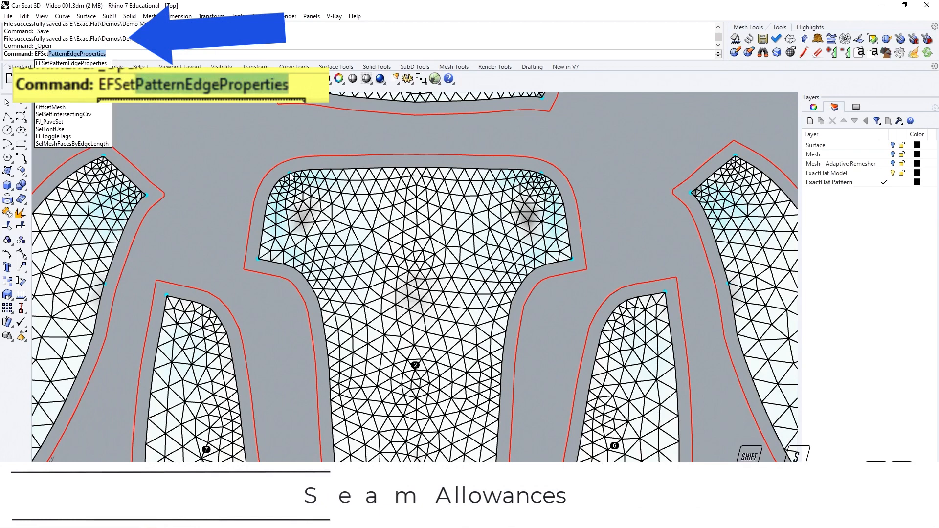
key(Return)
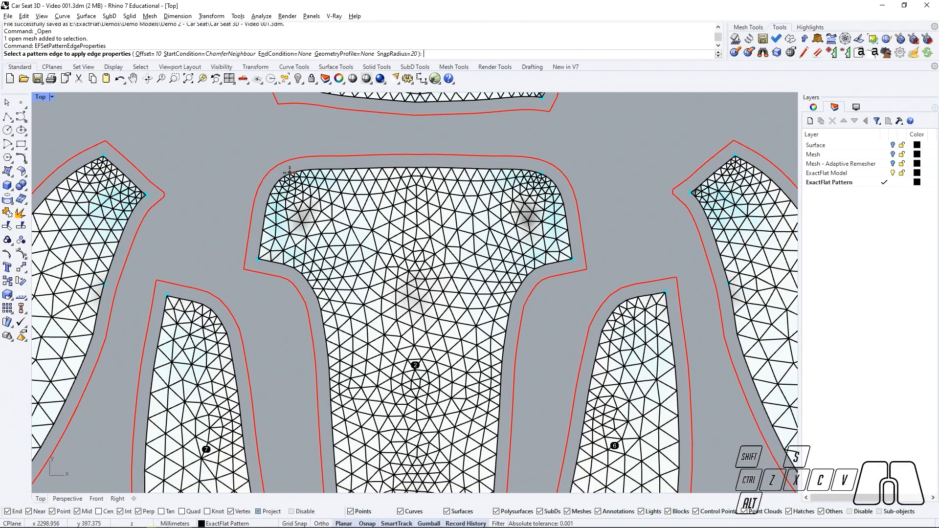
click(152, 55)
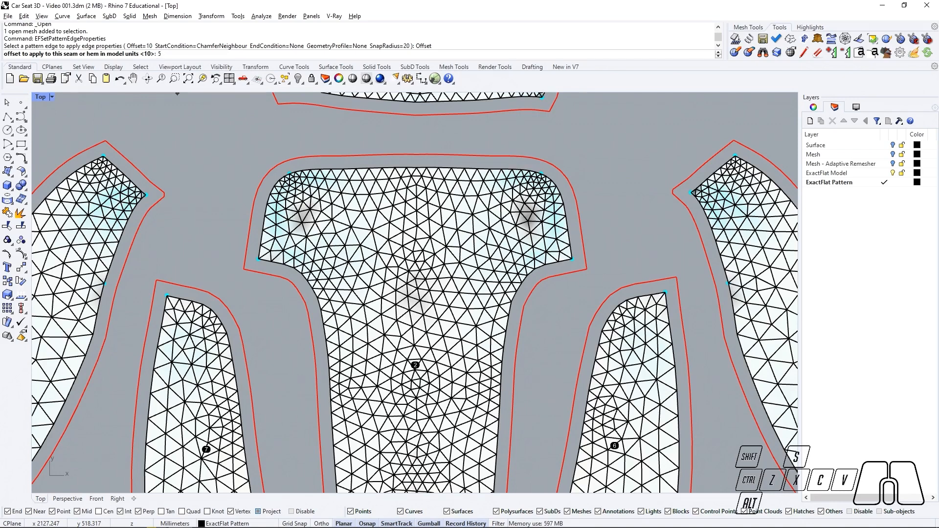
key(Return)
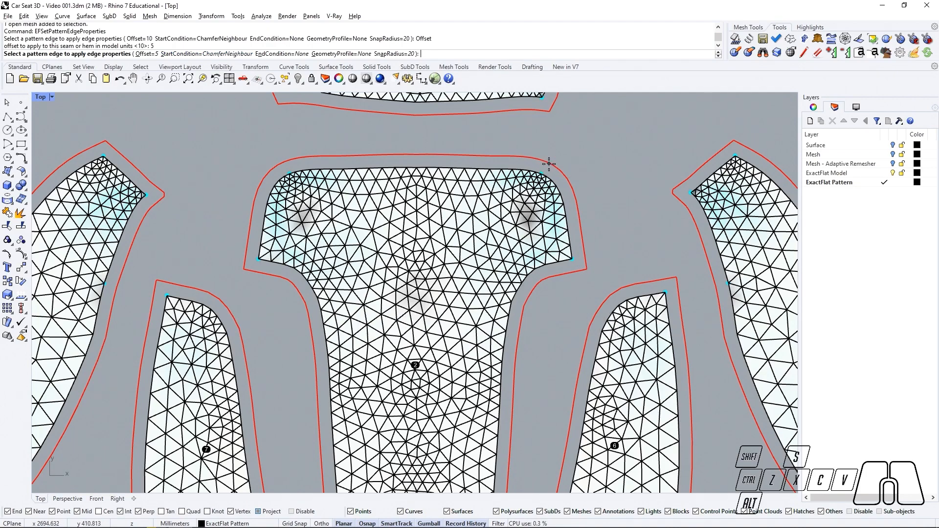
scroll(549, 164, down, 3)
scroll(345, 350, up, 3)
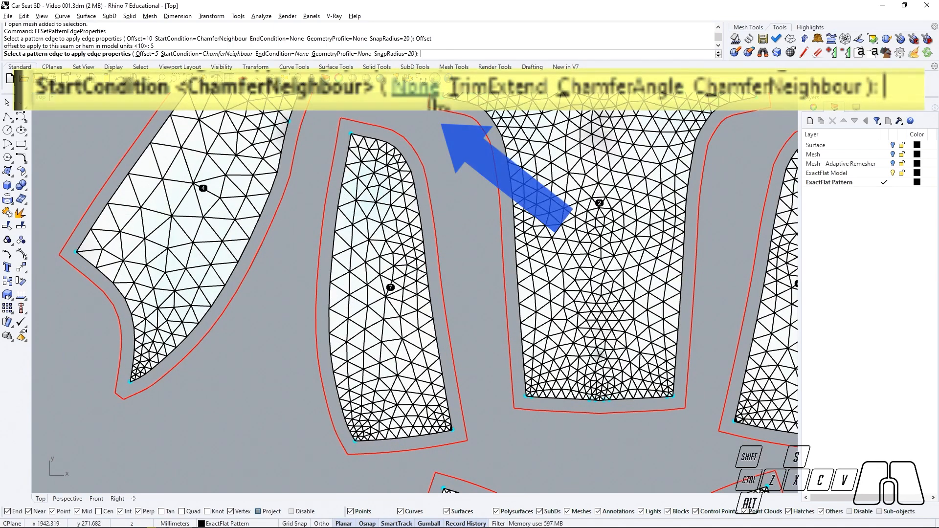
click(213, 57)
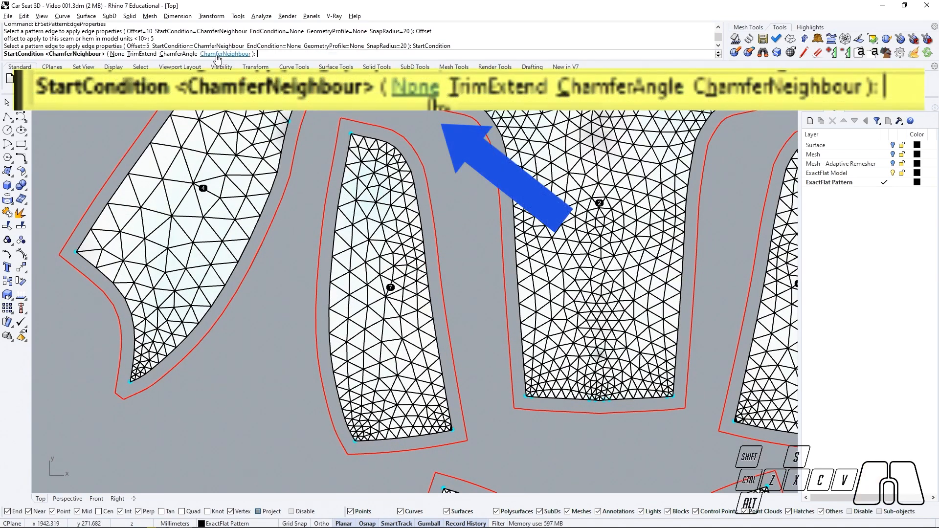
click(119, 55)
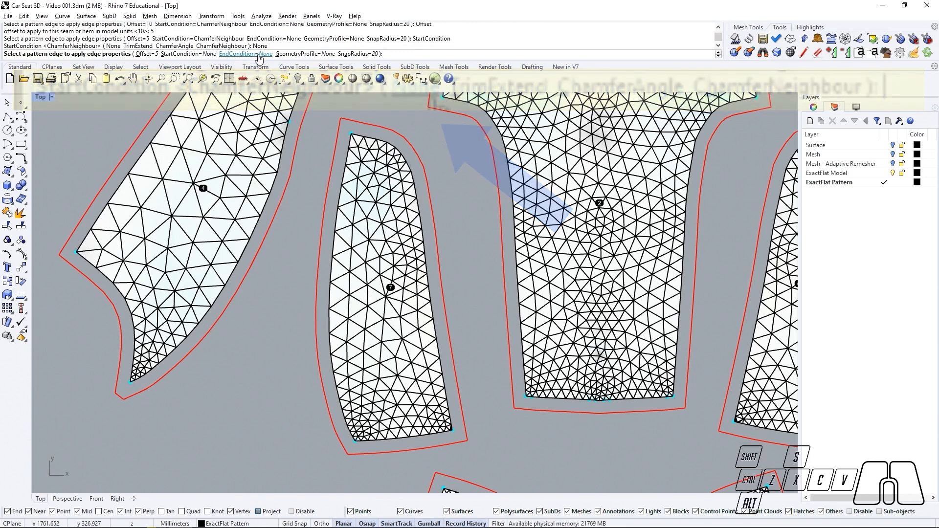
click(424, 237)
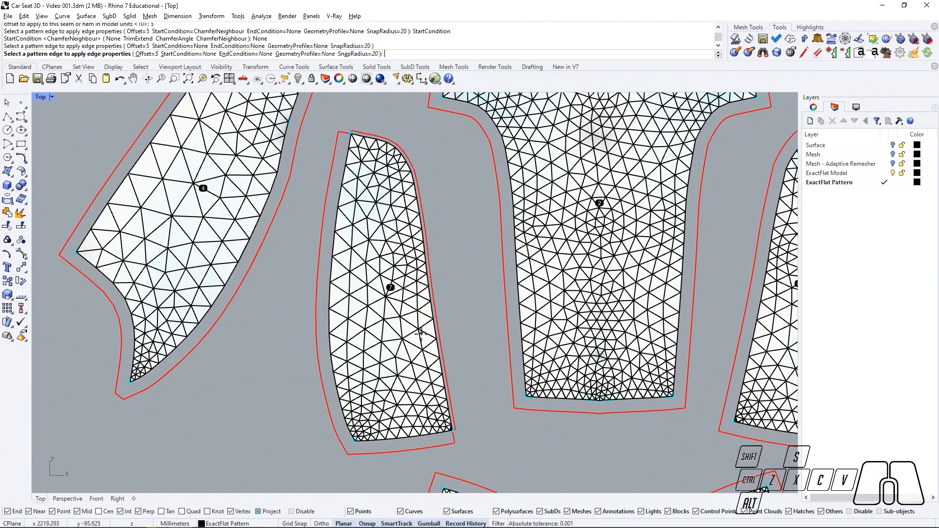
Step: Examine how the seam allowance ends at the upper and lower corners of piece 7's edited edge
scroll(450, 430, up, 8)
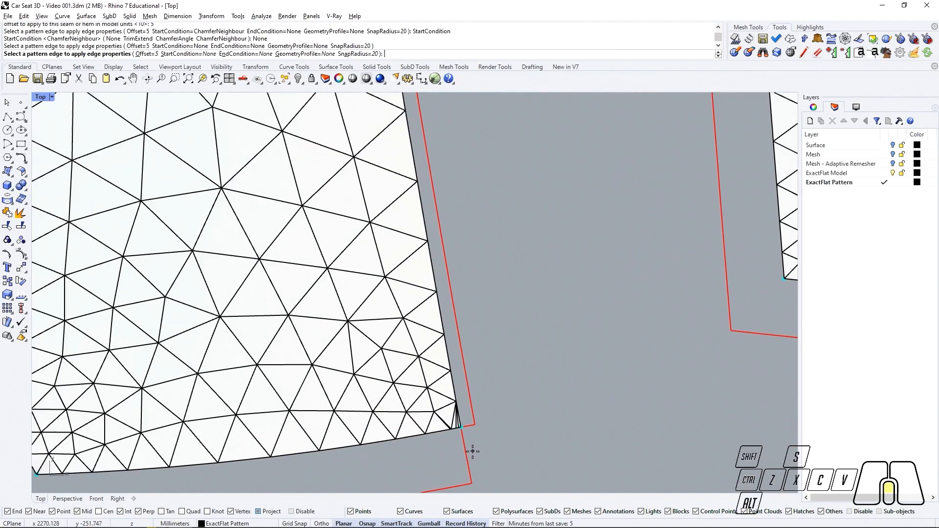
scroll(494, 383, down, 4)
scroll(485, 416, up, 4)
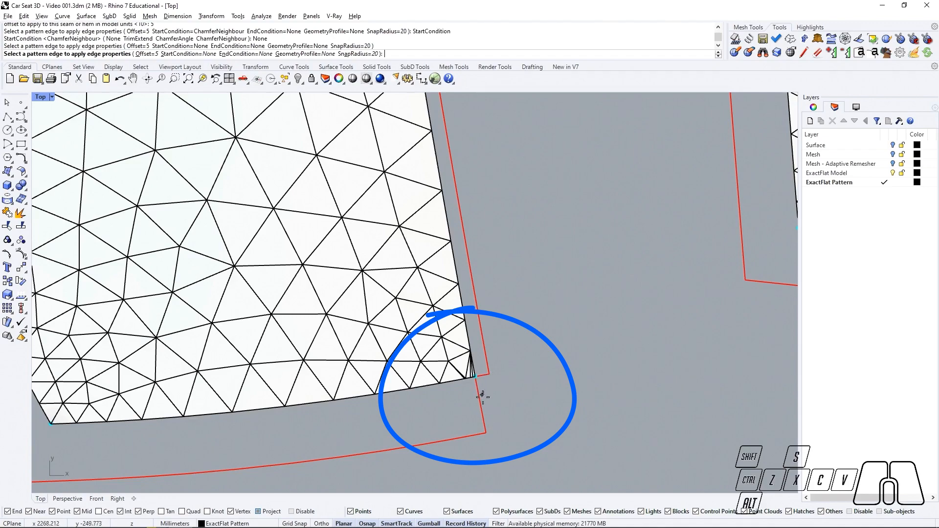
scroll(483, 397, down, 8)
scroll(494, 391, up, 1)
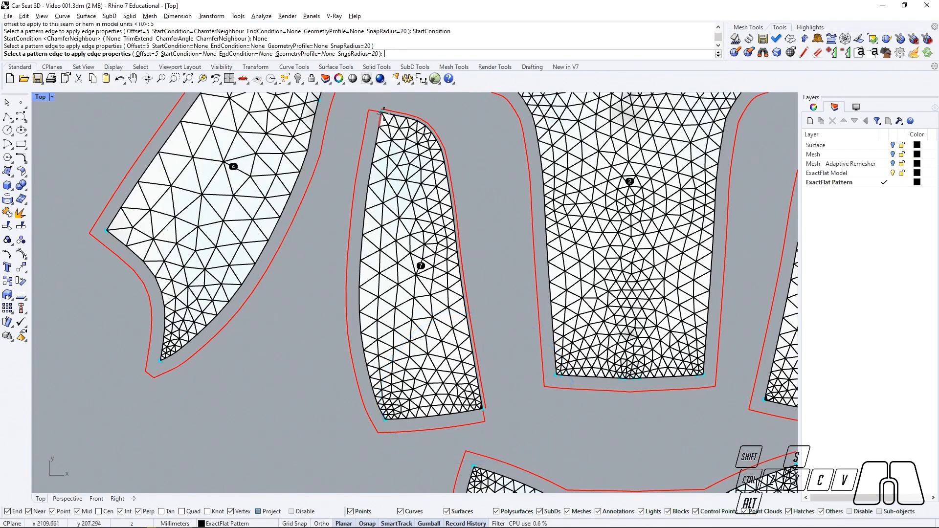
scroll(483, 407, up, 6)
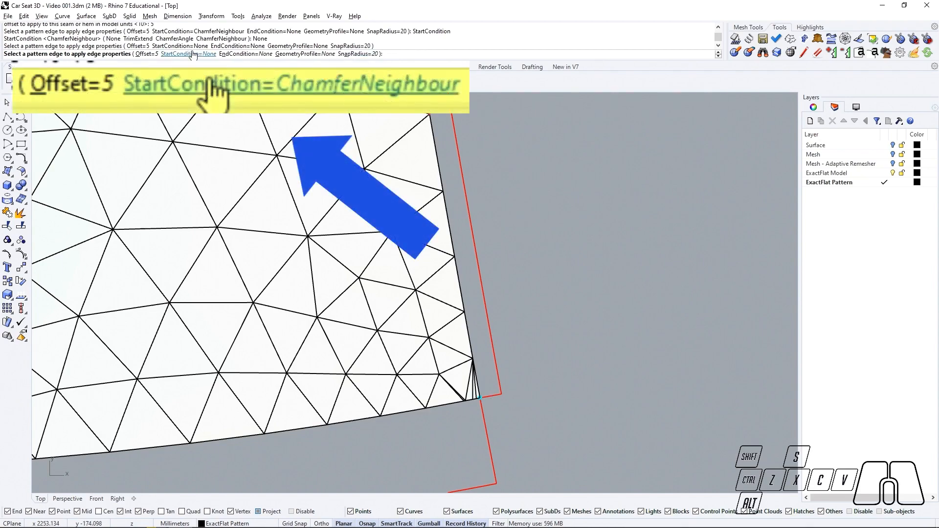
scroll(493, 459, down, 5)
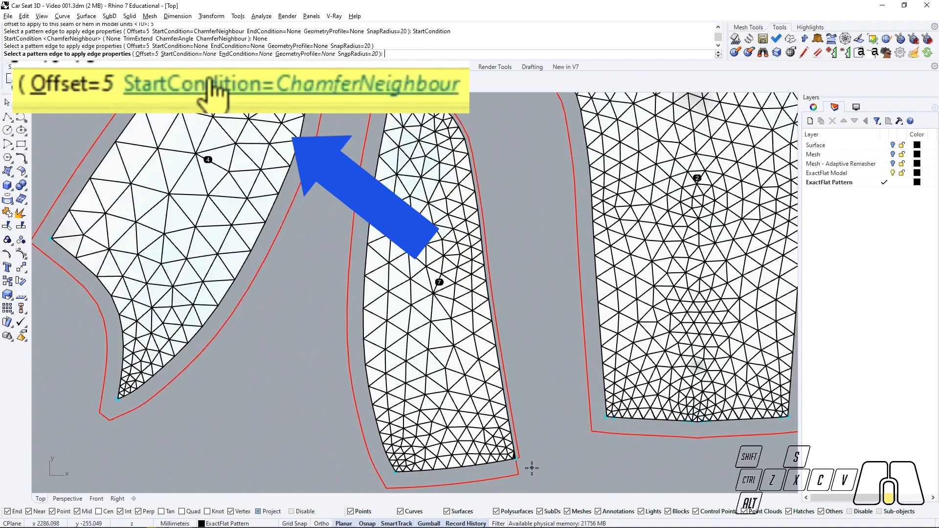
scroll(539, 456, up, 2)
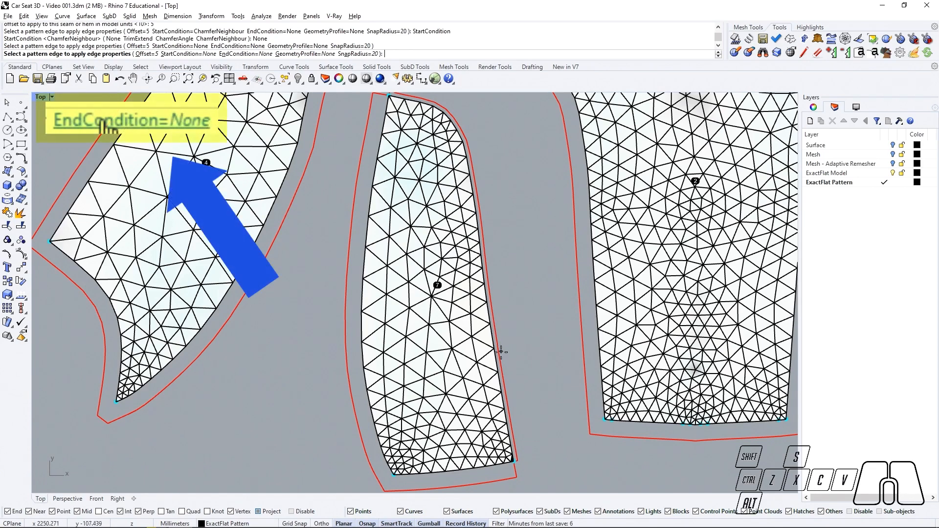
scroll(504, 338, down, 2)
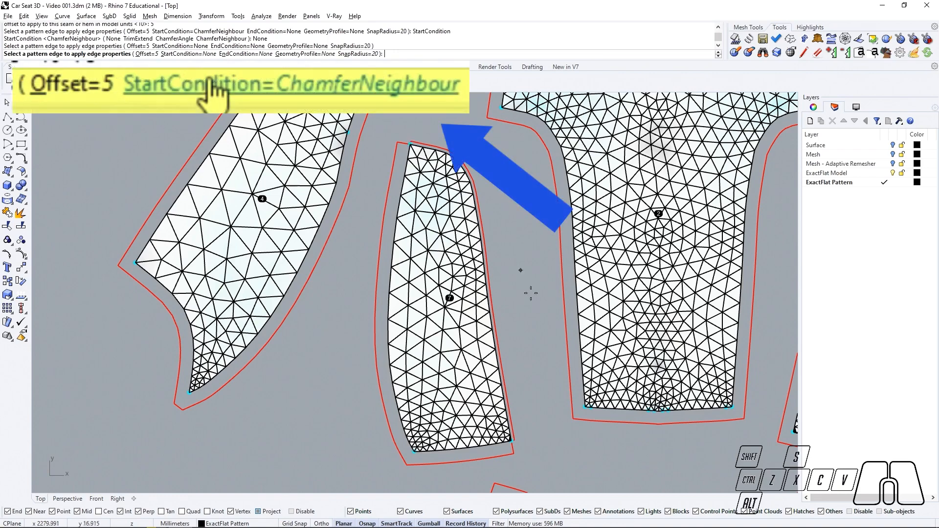
Step: Change the start condition to TrimExtend and apply it to piece 7's edge facing piece 2
scroll(518, 453, up, 6)
scroll(516, 461, up, 2)
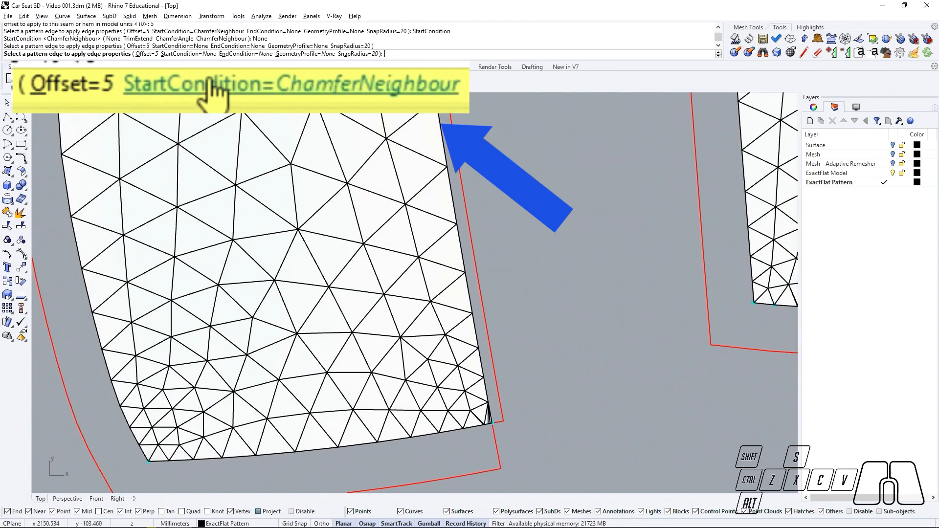
click(202, 54)
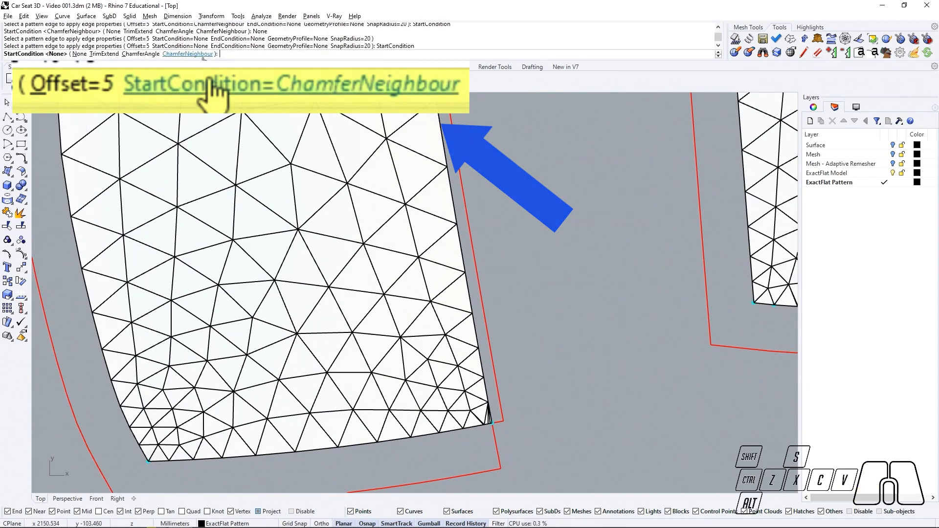
click(112, 55)
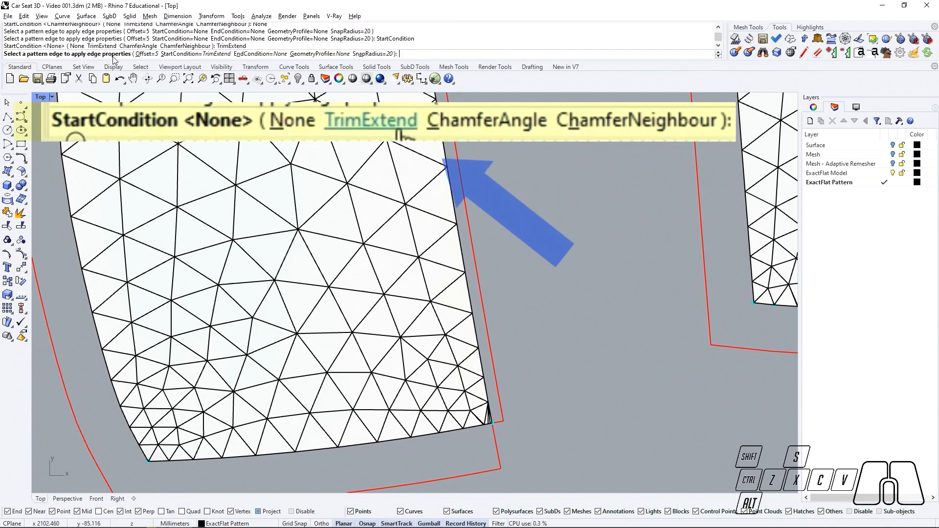
click(465, 267)
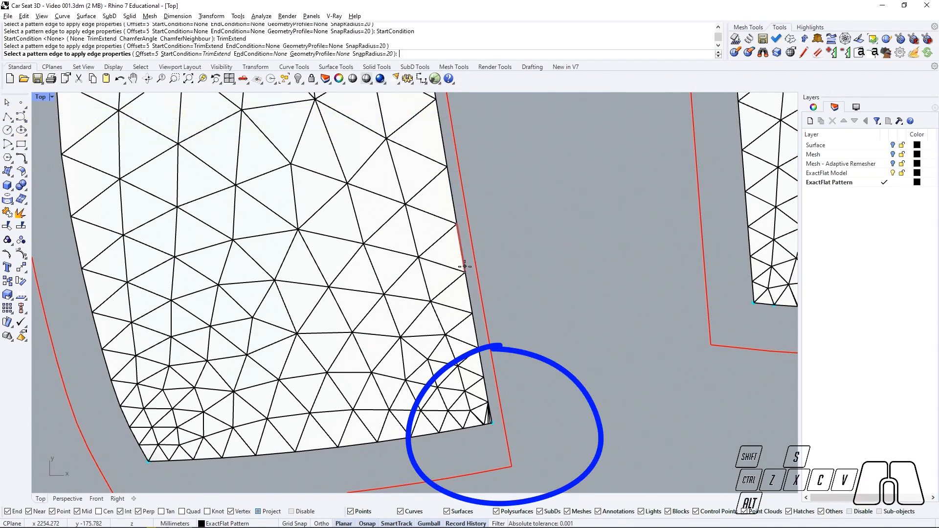
Step: Change the start condition to ChamferAngle at 45 degrees and apply it to piece 7's edge facing piece 2
scroll(549, 335, down, 4)
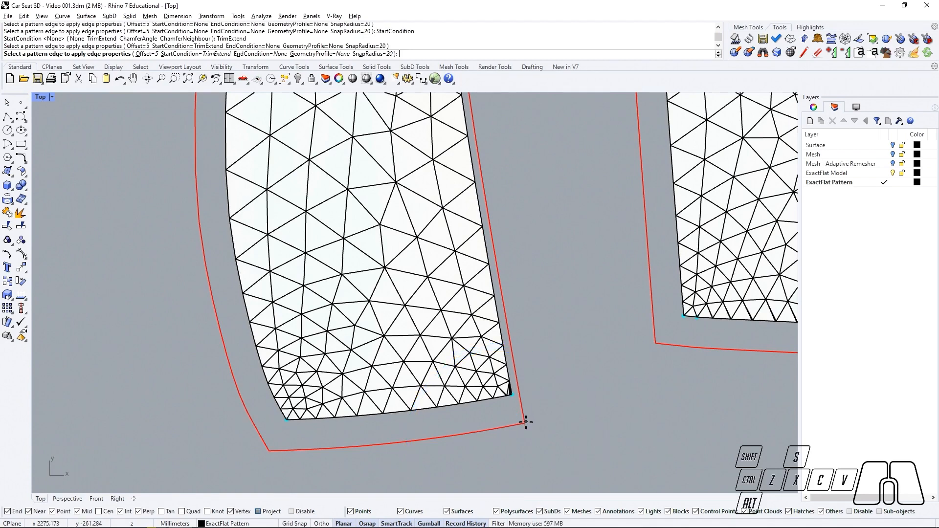
scroll(526, 422, up, 5)
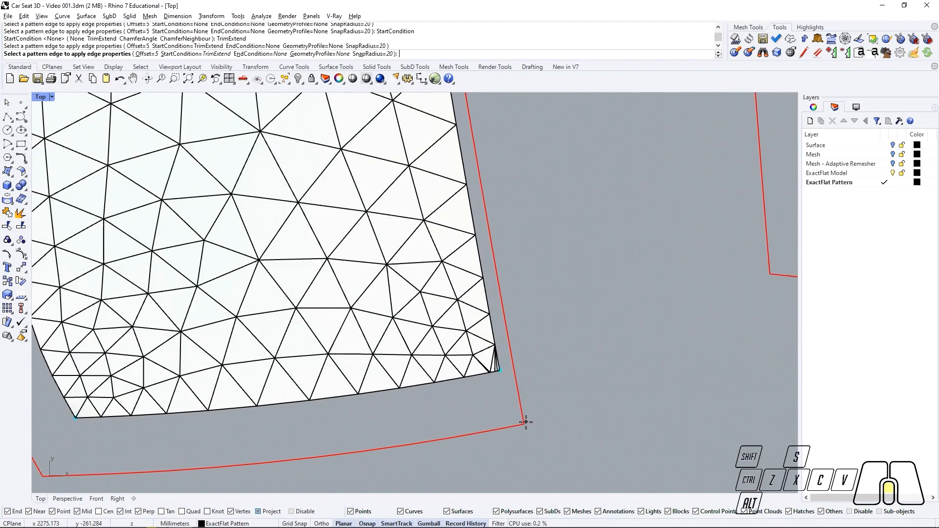
click(196, 54)
click(154, 54)
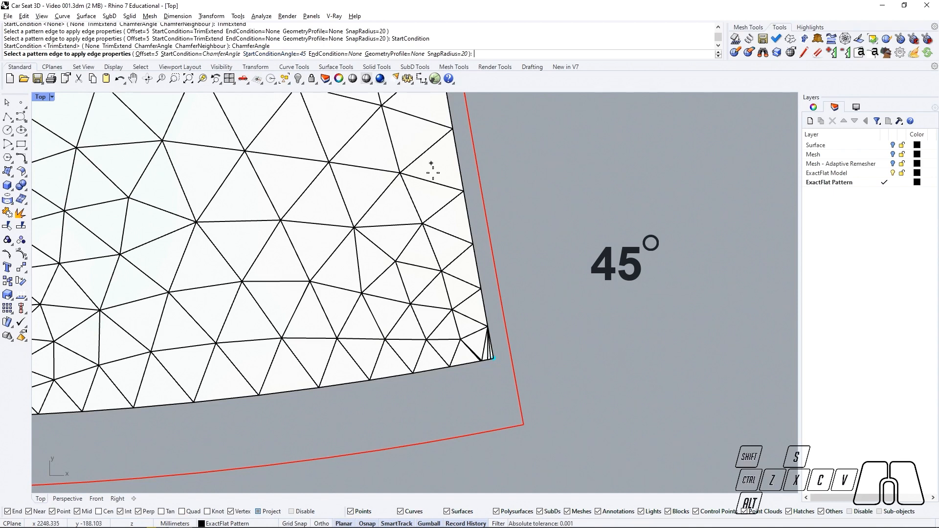
click(493, 345)
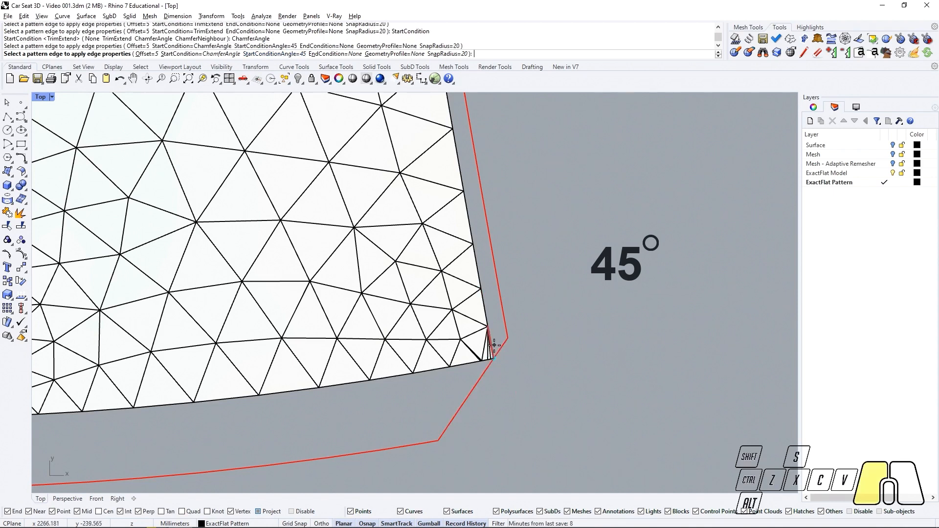
mouse_move(410, 316)
mouse_down()
mouse_move(450, 482)
mouse_move(464, 287)
mouse_move(372, 360)
mouse_up()
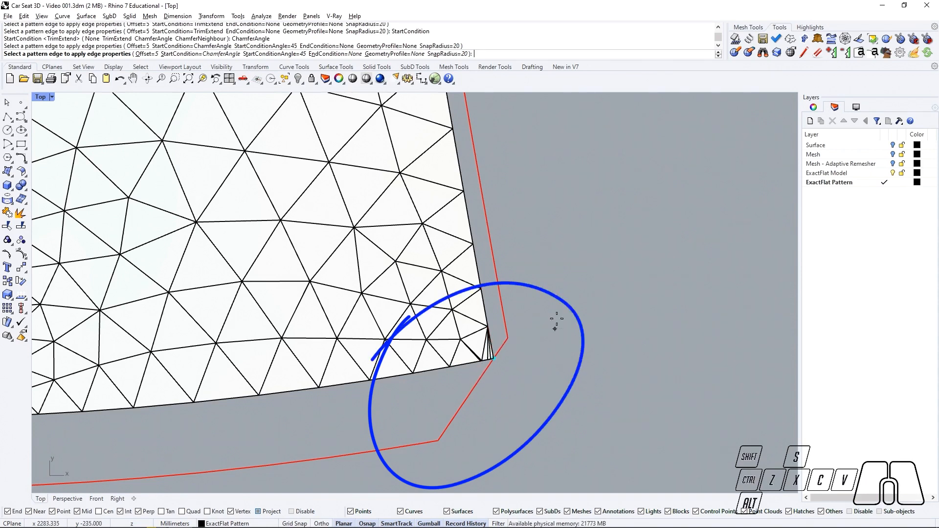
Step: Set the start condition angle to 60 degrees and reapply it to the same edge of piece 7
click(282, 55)
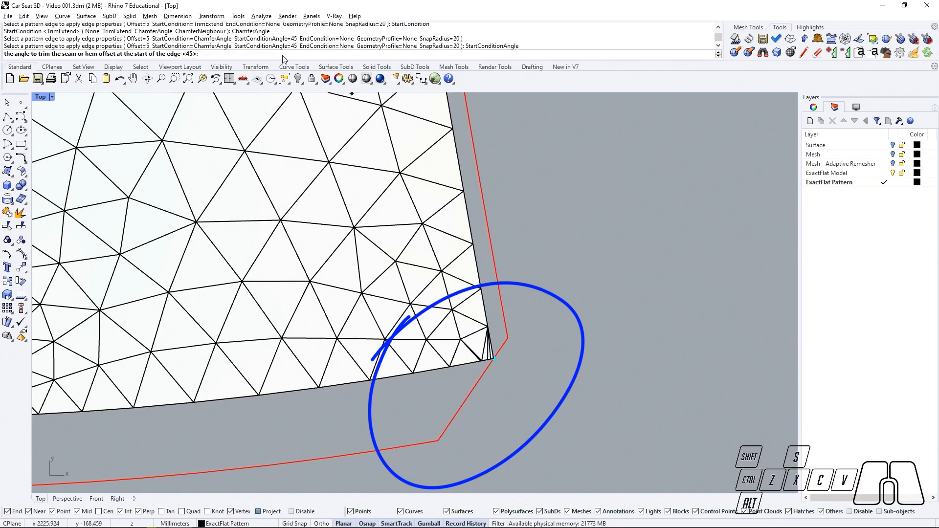
key(Return)
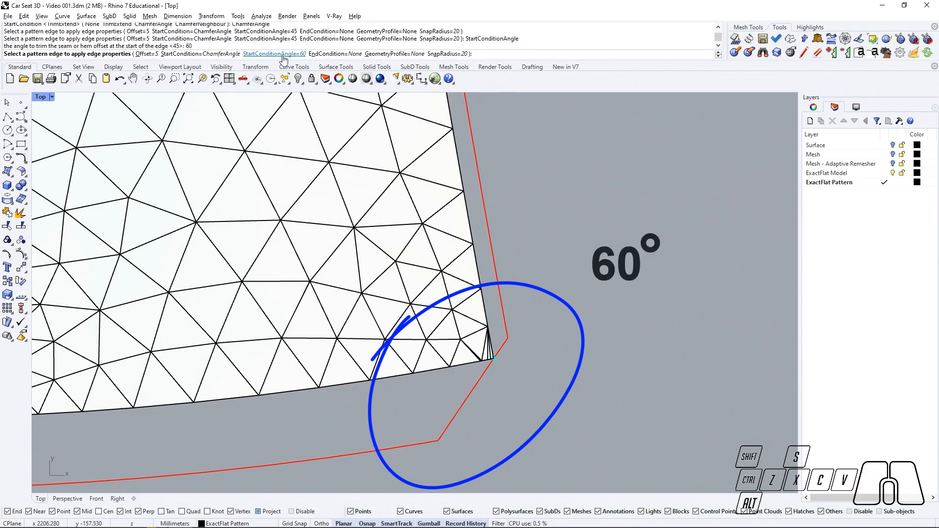
click(487, 308)
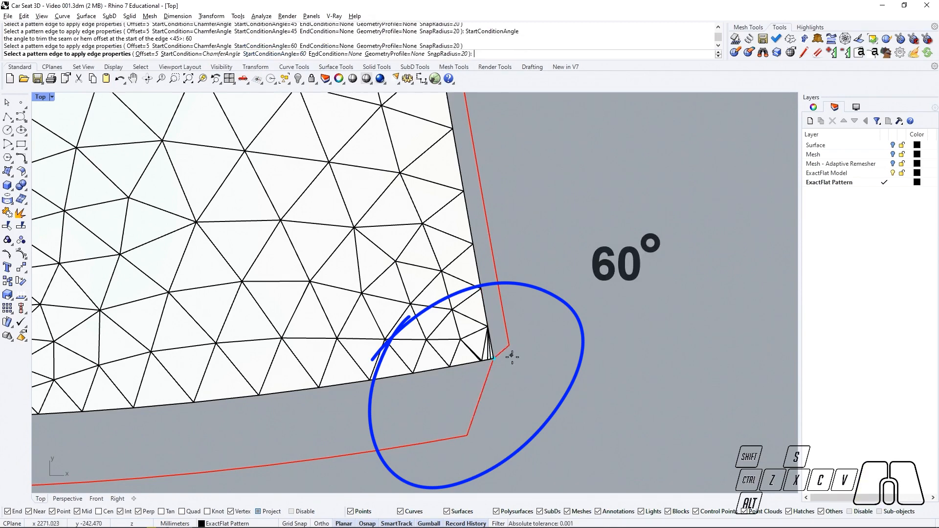
Step: Change the start condition to ChamferNeighbour and apply it with offset 5 to piece 7's lower edge
click(204, 54)
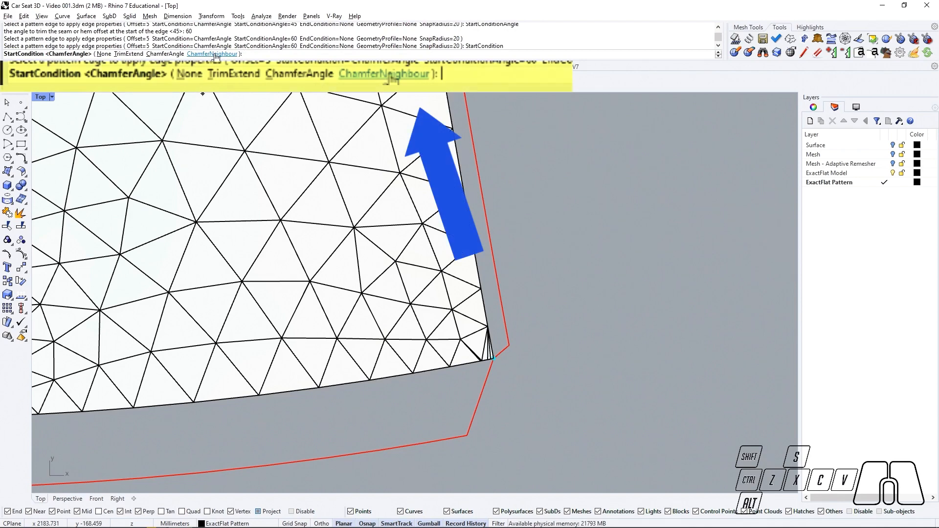
click(216, 55)
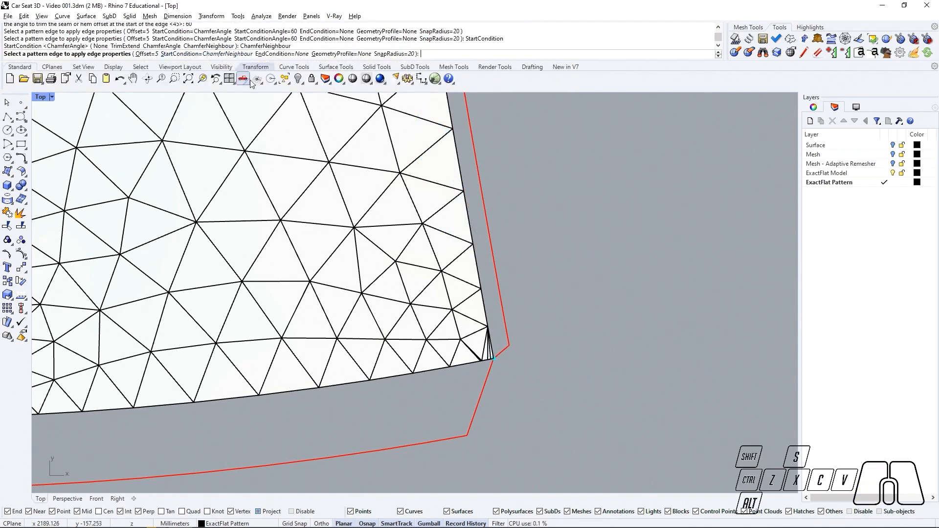
scroll(576, 313, down, 3)
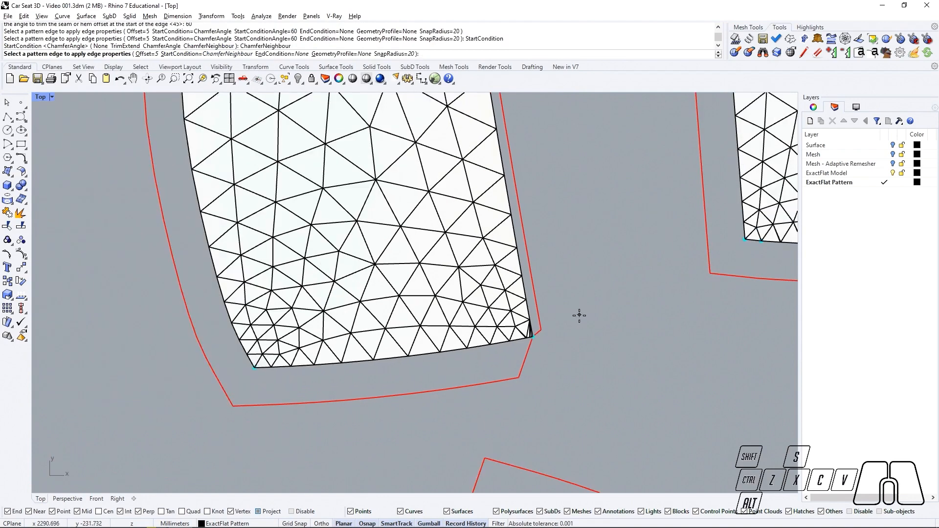
scroll(216, 378, up, 4)
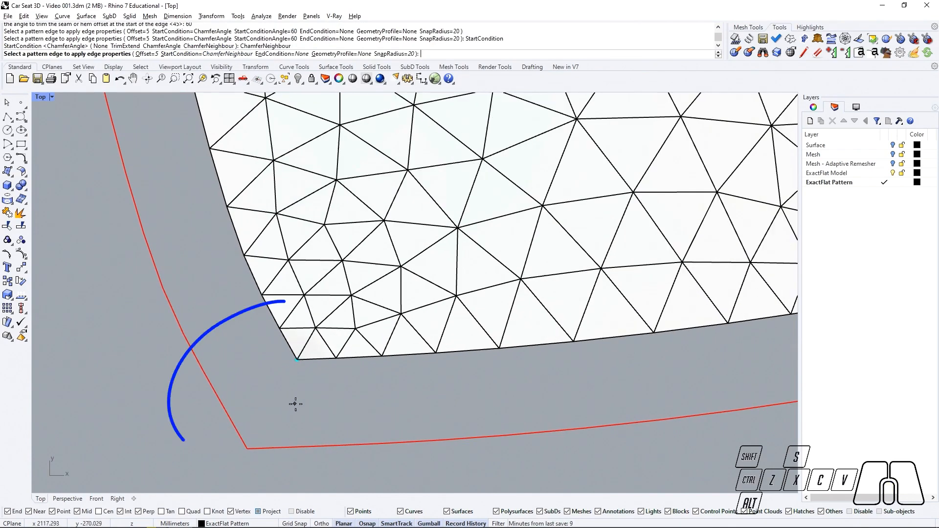
click(321, 361)
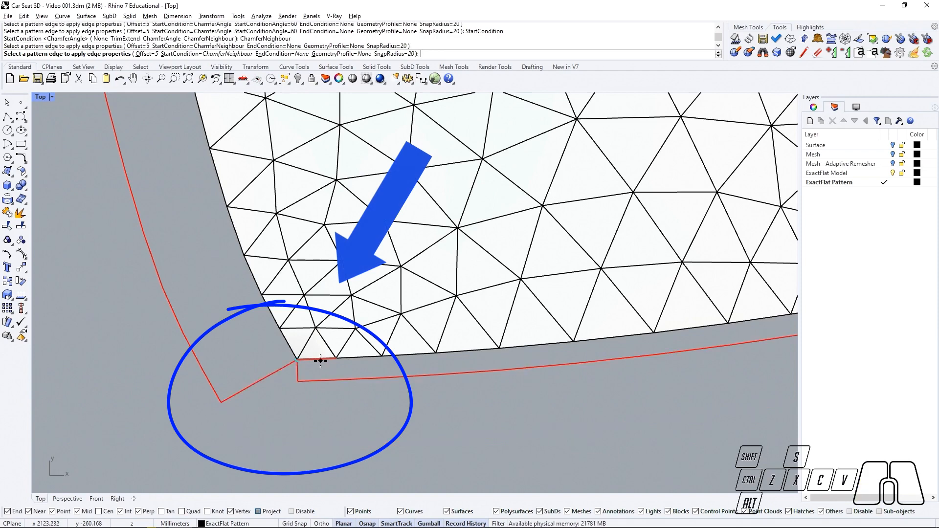
scroll(321, 360, down, 8)
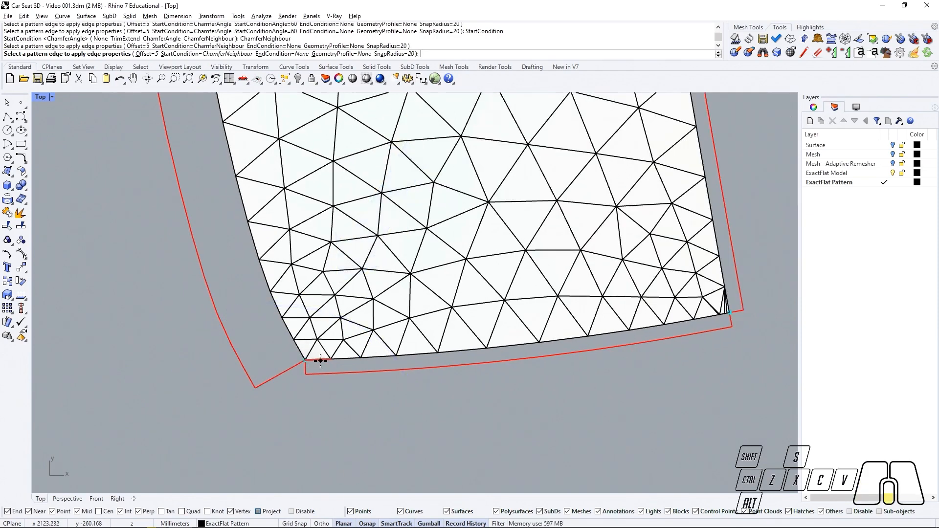
scroll(320, 362, down, 6)
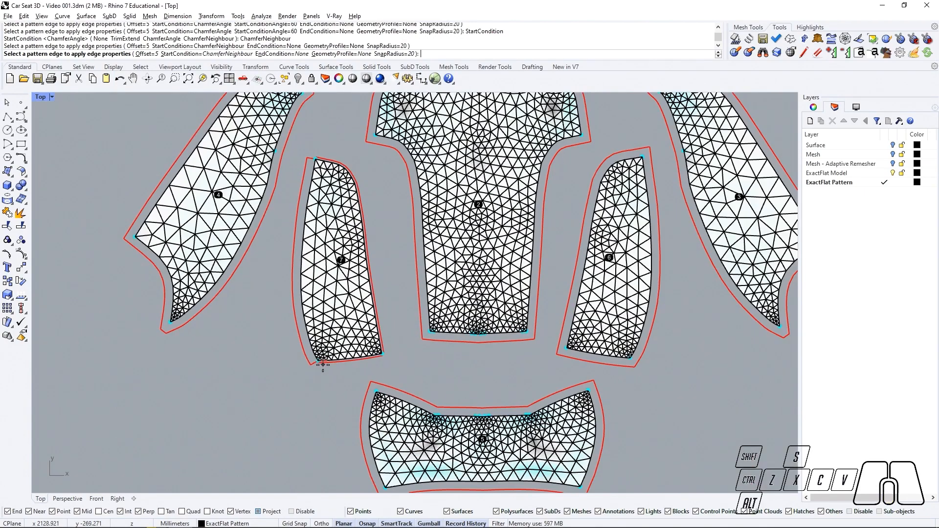
Step: Apply the ChamferNeighbour start condition with offset 5 to piece 4's long edge facing piece 7
scroll(166, 301, up, 6)
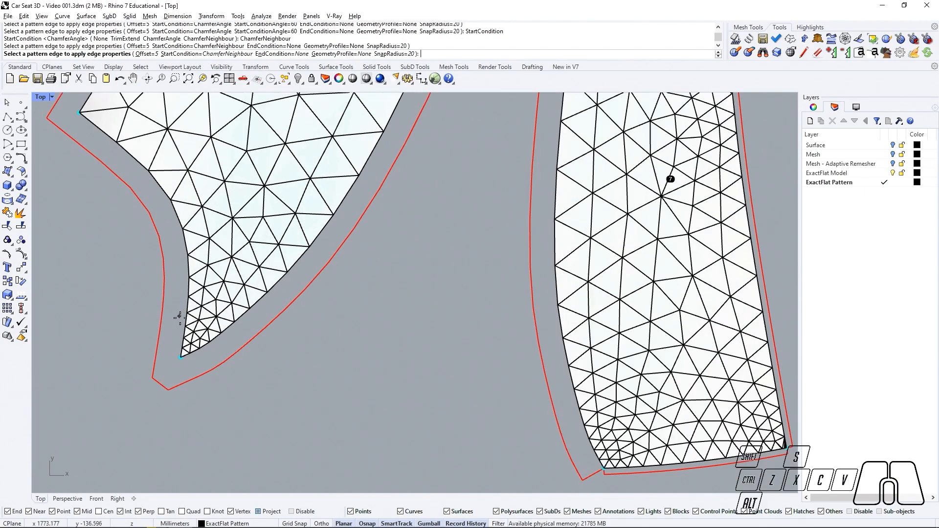
click(205, 348)
scroll(185, 357, up, 4)
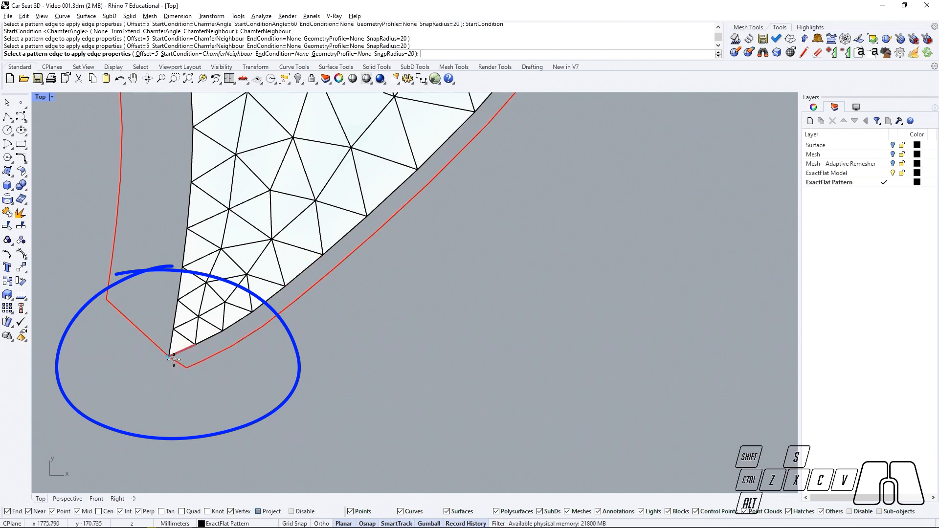
click(179, 366)
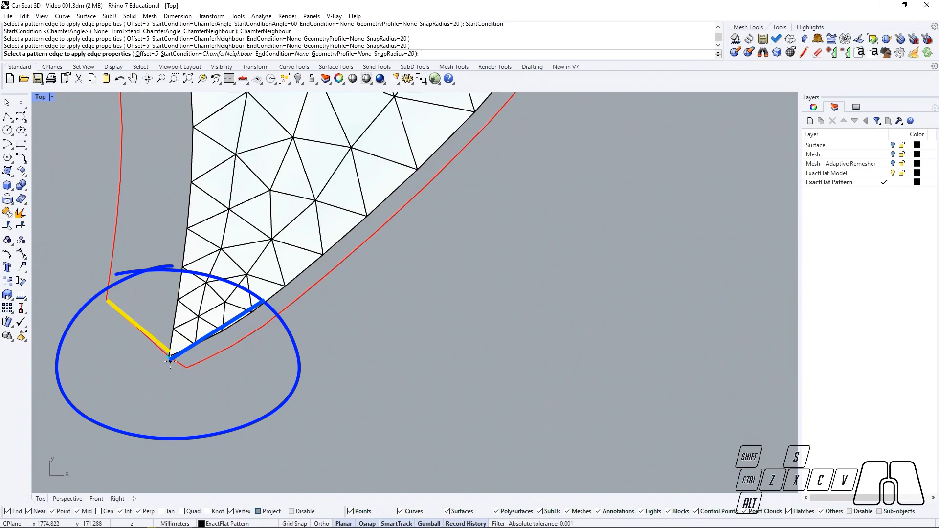
scroll(190, 380, down, 5)
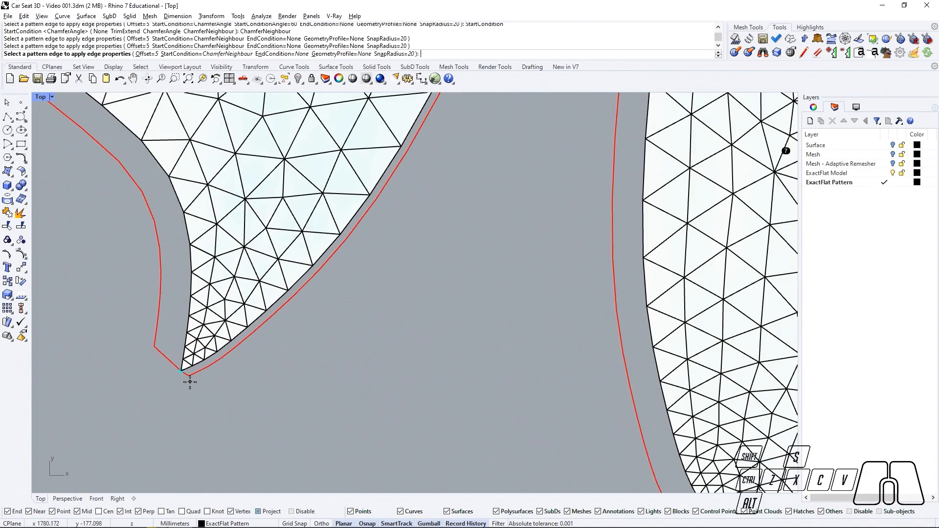
scroll(355, 326, up, 3)
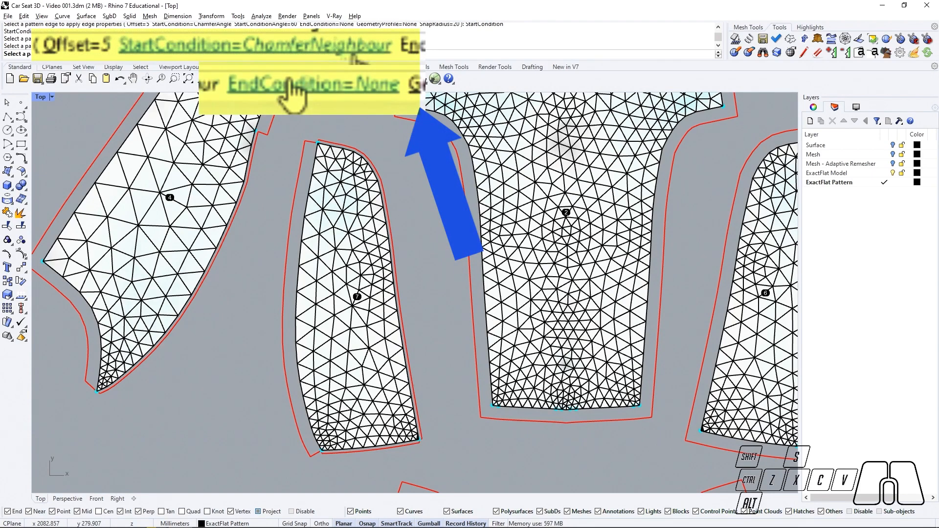
Step: Change the end condition to TrimExtend and apply it to piece 7's edge facing piece 2
click(260, 54)
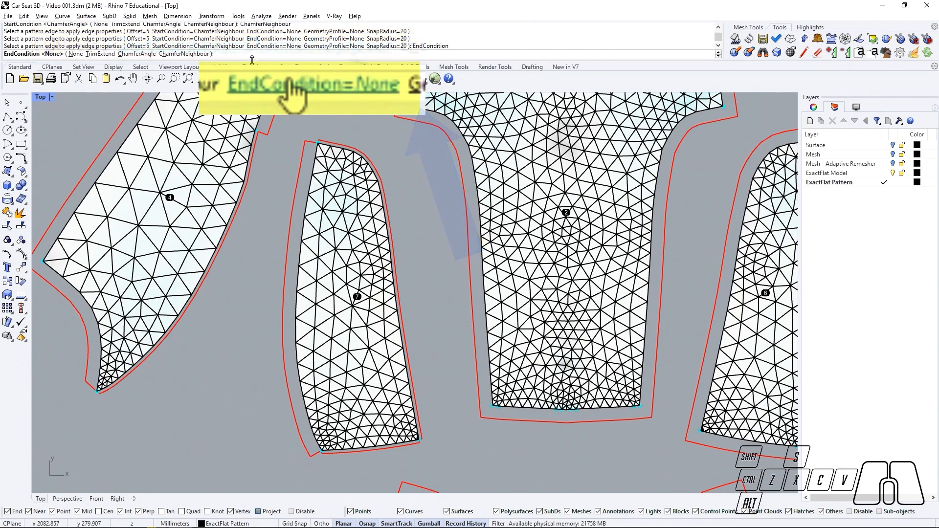
click(102, 54)
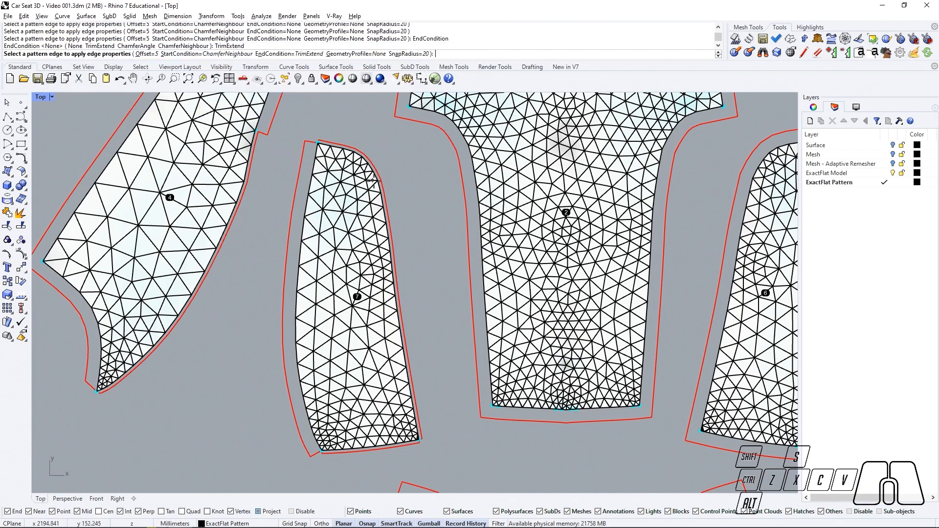
click(405, 359)
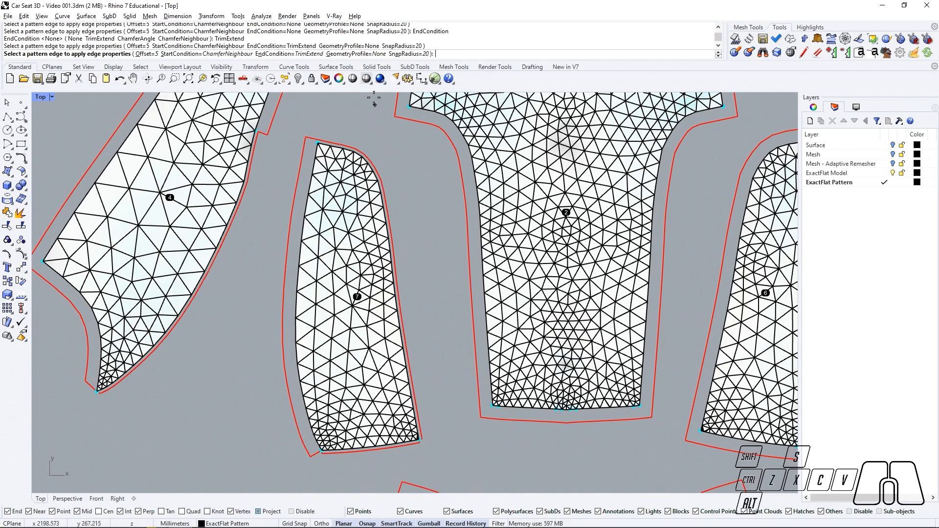
Step: Set the geometry profile to Line, apply it to piece 7's lower edge, and finish editing the edge properties
click(345, 53)
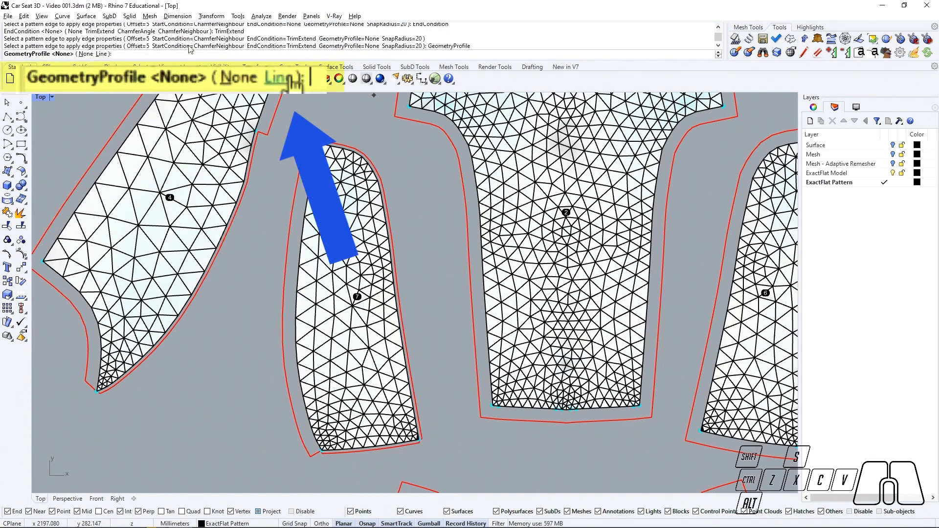
click(106, 54)
scroll(344, 392, up, 5)
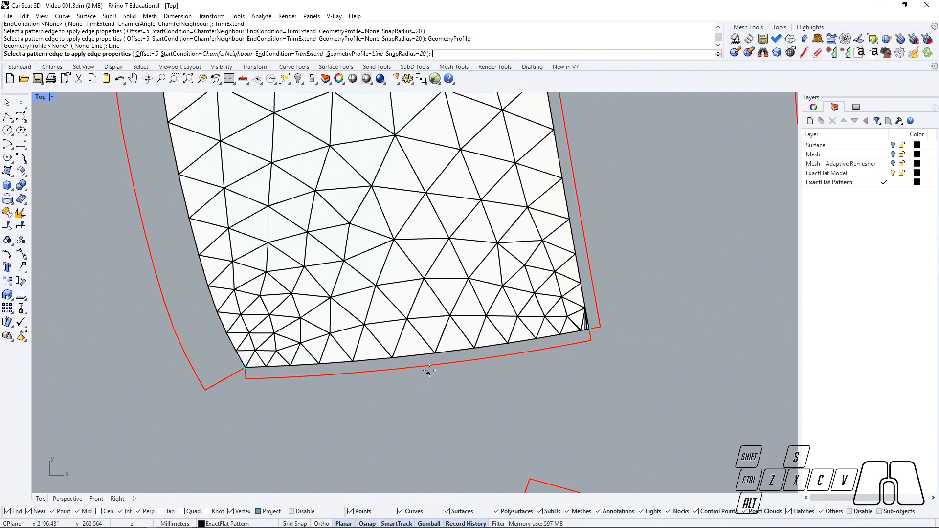
click(428, 353)
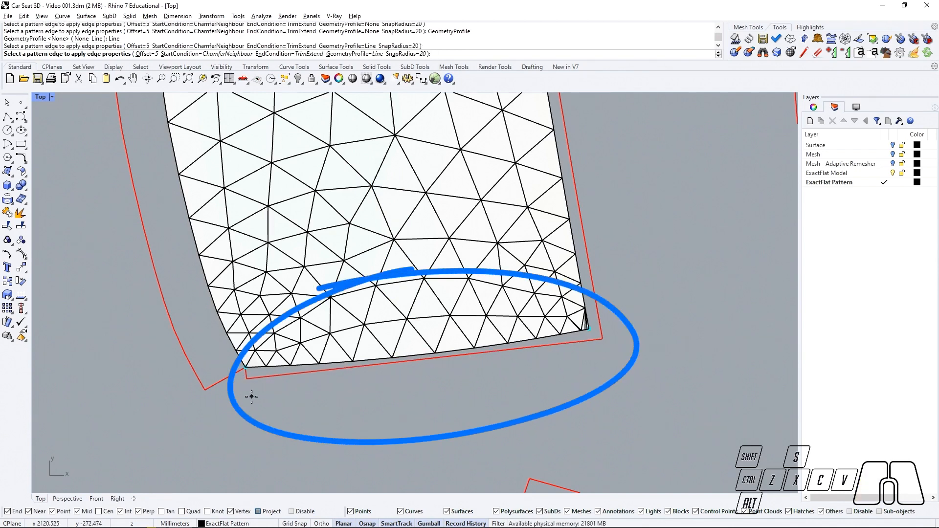
right_click(377, 403)
scroll(377, 402, down, 5)
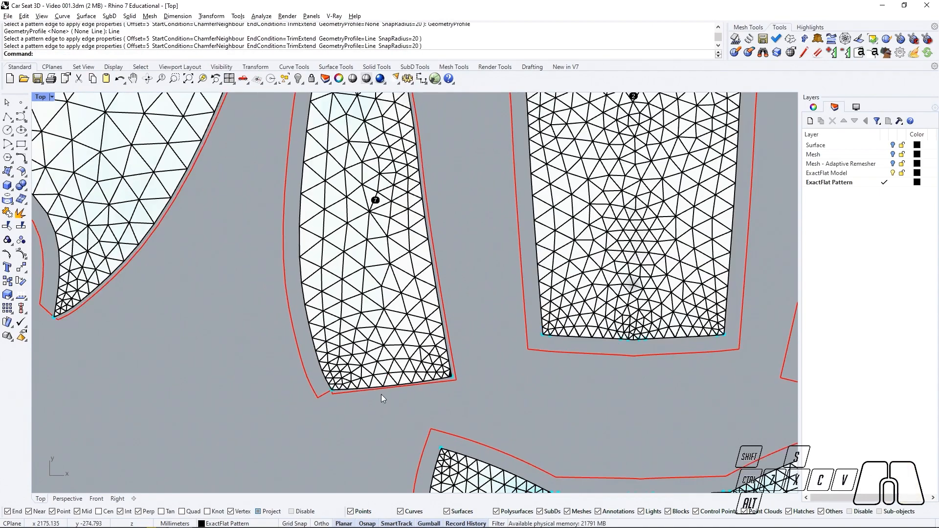
Step: Run EFMergePatternEdge and merge the edge segments at the split points around the middle of piece 2's lower edge
right_drag(381, 394, 364, 460)
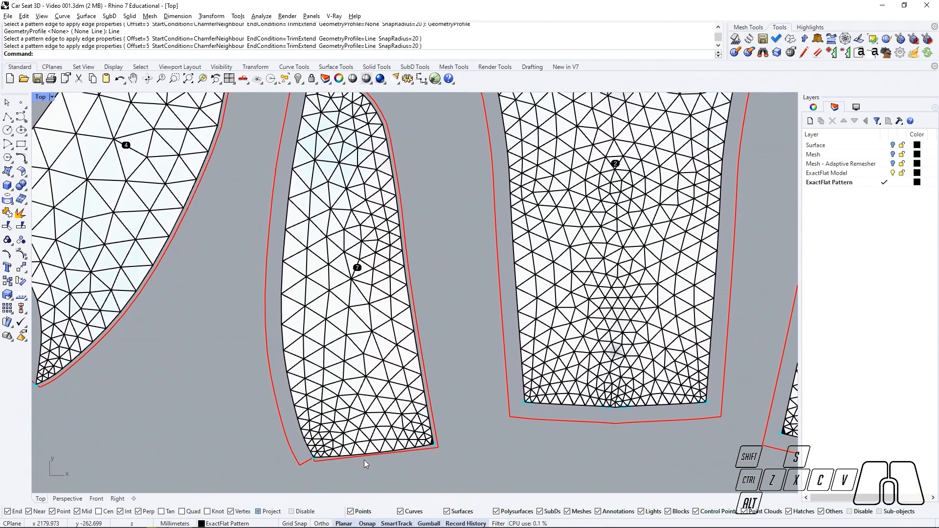
scroll(364, 459, down, 1)
mouse_move(411, 358)
right_down()
mouse_move(416, 368)
mouse_move(423, 362)
right_up()
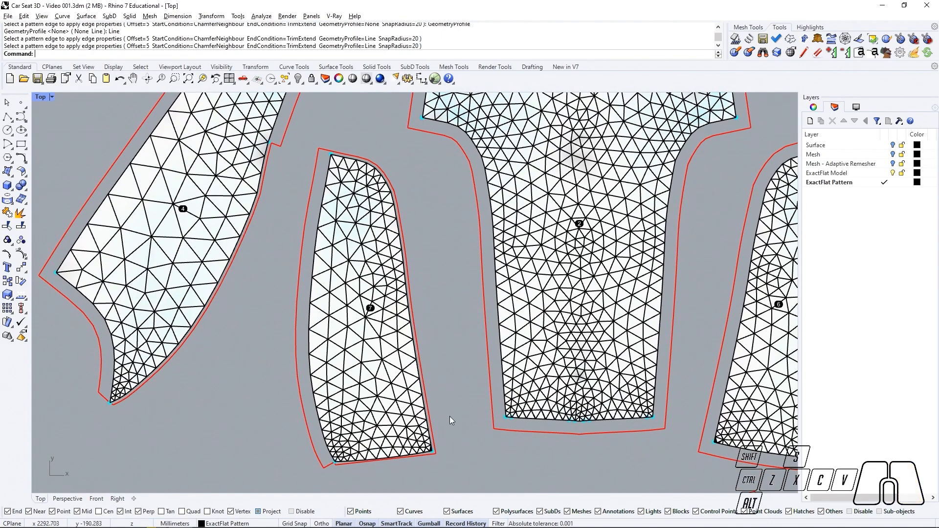
right_drag(450, 415, 341, 367)
scroll(527, 360, up, 10)
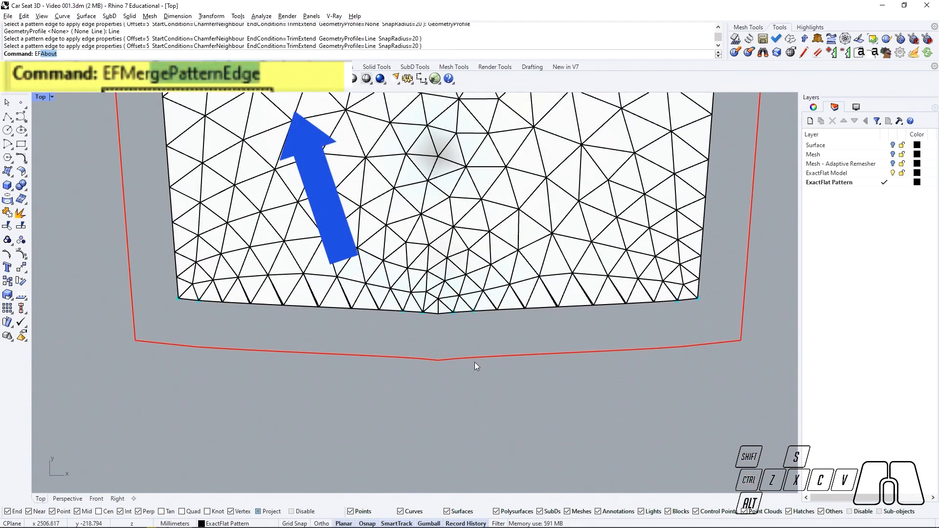
text(EFMe)
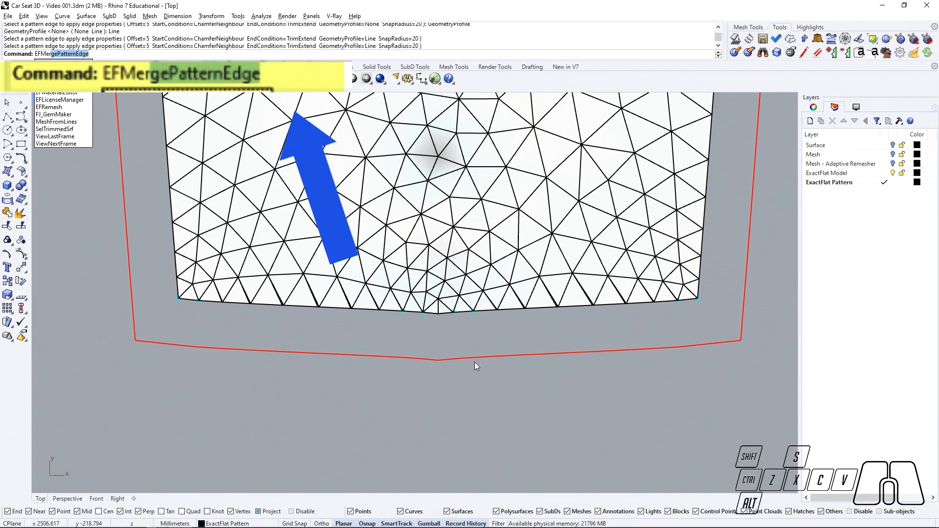
key(Return)
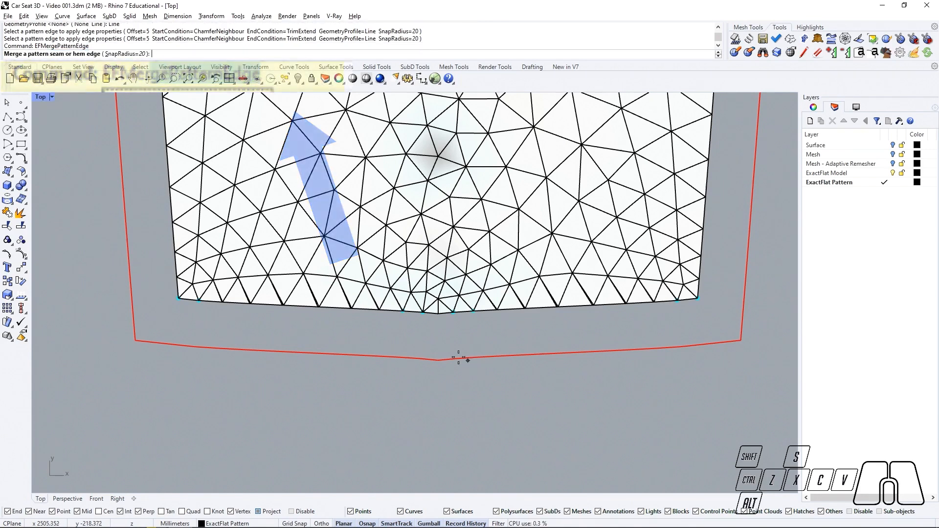
click(403, 317)
click(420, 320)
click(453, 314)
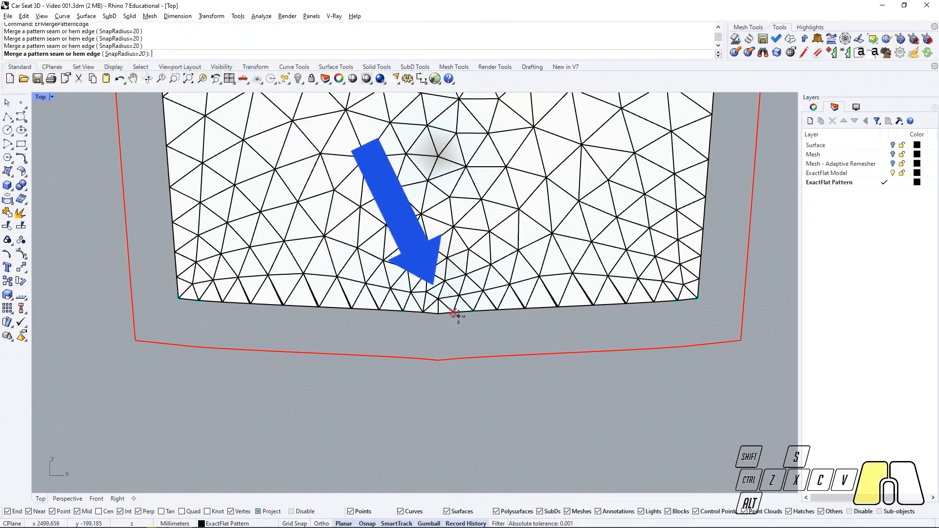
click(474, 315)
Step: Merge the remaining split points along the left half of piece 2's lower edge
scroll(411, 318, up, 3)
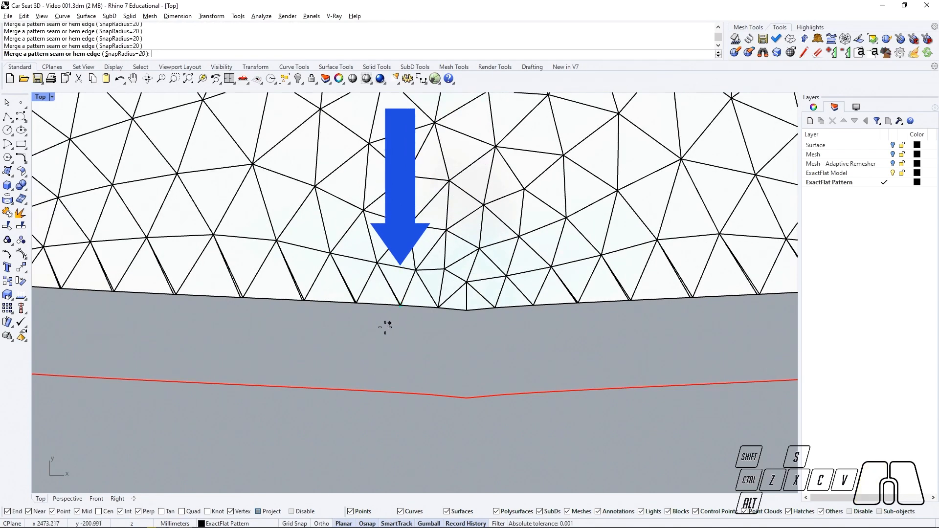
scroll(389, 311, up, 3)
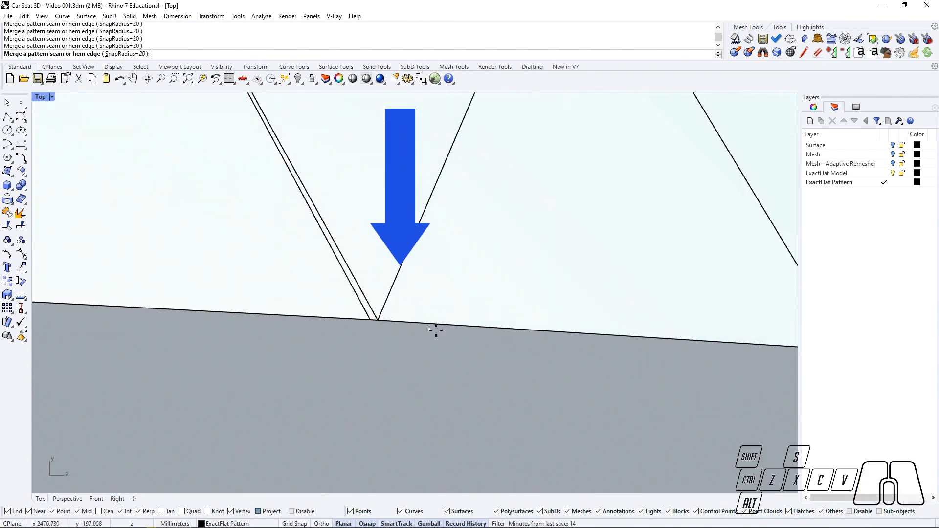
scroll(442, 336, down, 2)
scroll(443, 337, down, 2)
scroll(226, 324, down, 2)
scroll(200, 324, up, 3)
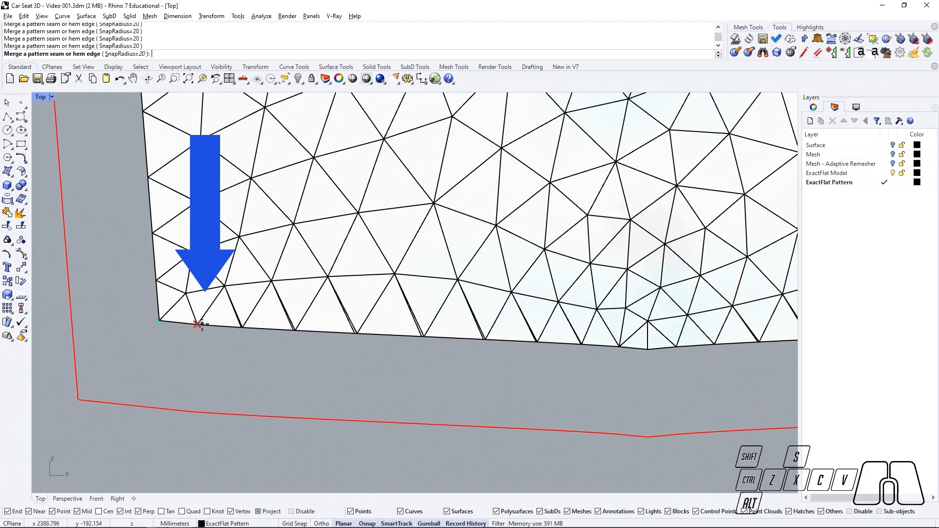
Step: Merge the remaining split points near the right corner of piece 2's lower edge and finish merging
scroll(220, 360, down, 4)
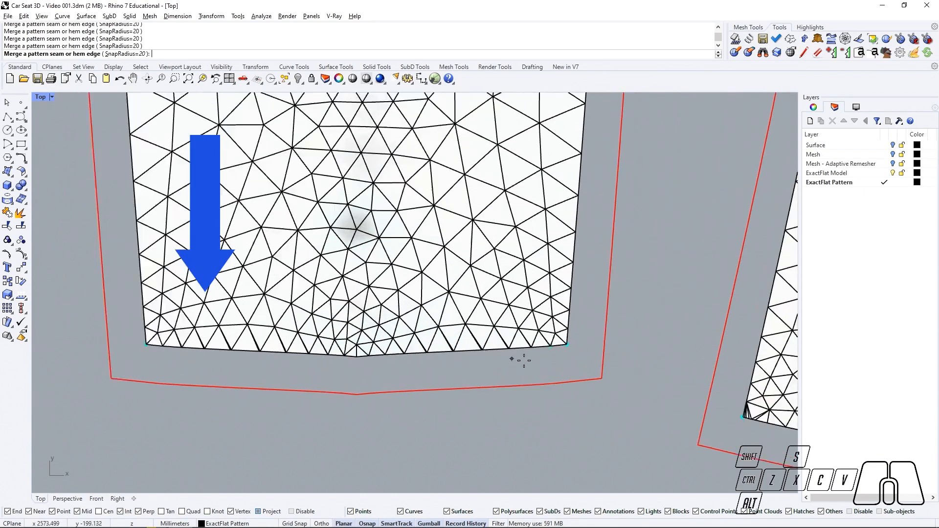
scroll(575, 327, up, 4)
scroll(567, 318, up, 5)
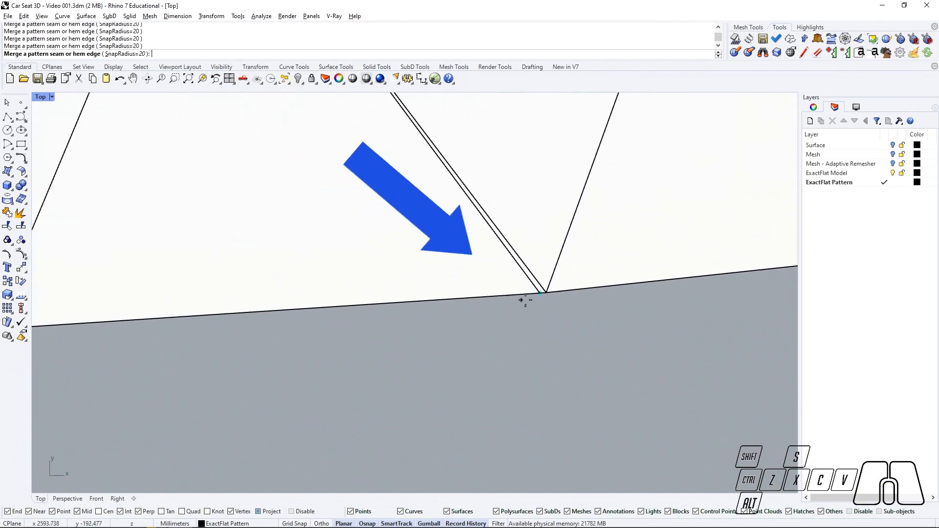
scroll(544, 374, down, 1)
scroll(609, 408, down, 12)
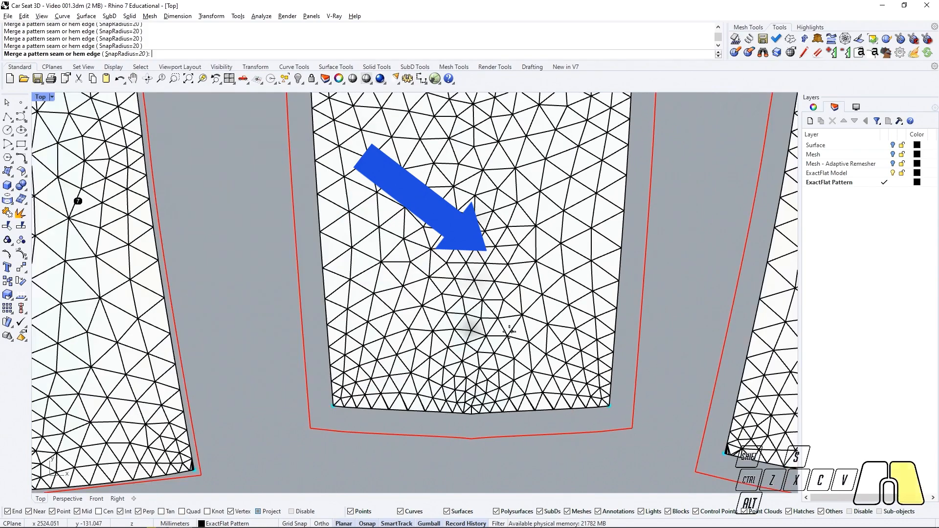
right_drag(514, 332, 434, 311)
scroll(424, 391, up, 4)
right_click(423, 392)
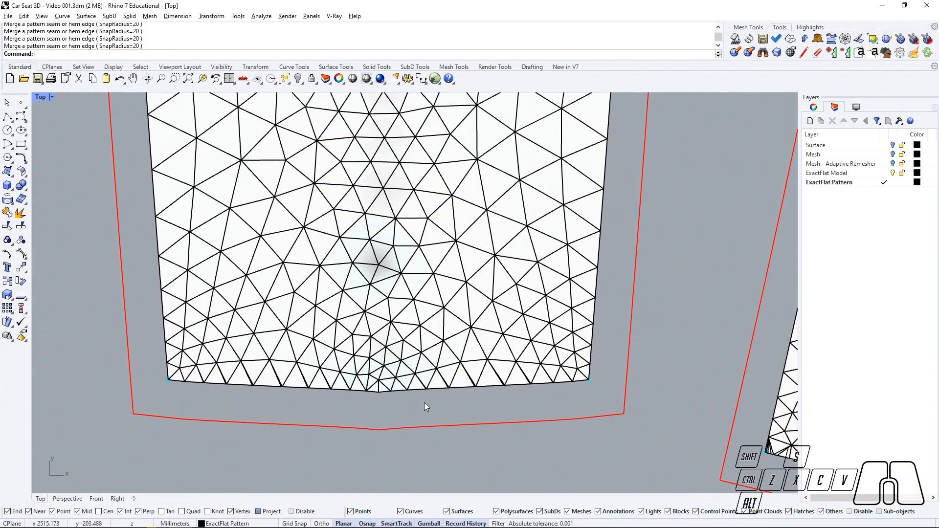
Step: Run EFSplitPatternEdge and split piece 7's right edge at a point in its upper half
scroll(424, 406, down, 13)
right_drag(469, 351, 527, 339)
scroll(372, 277, up, 12)
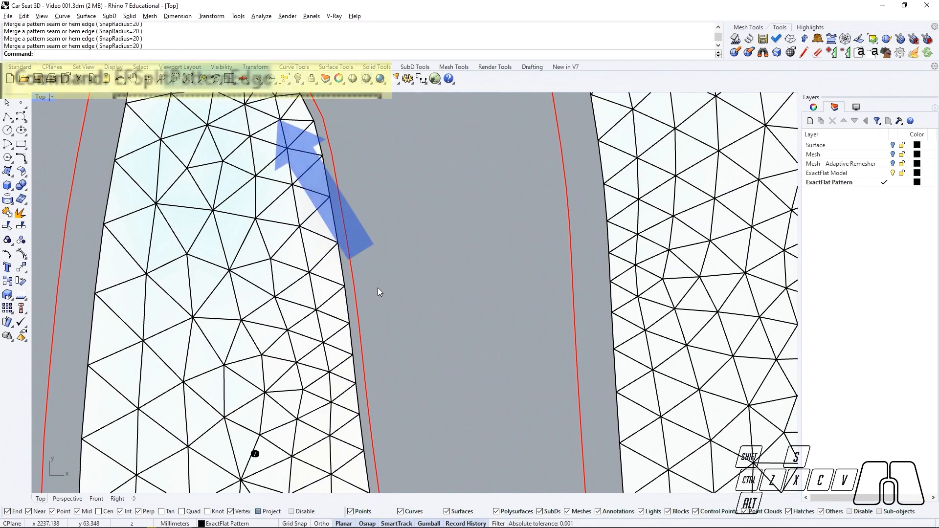
text(EFSplitPatternEdge)
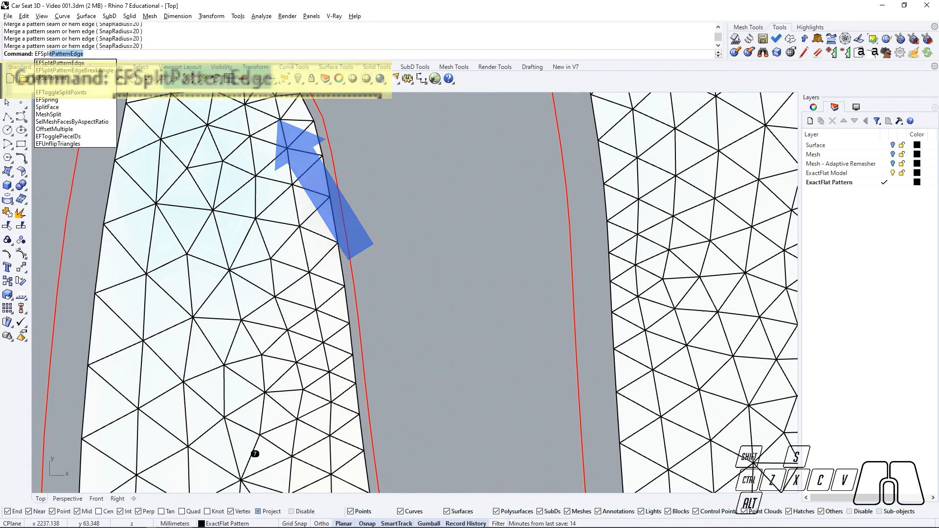
key(Return)
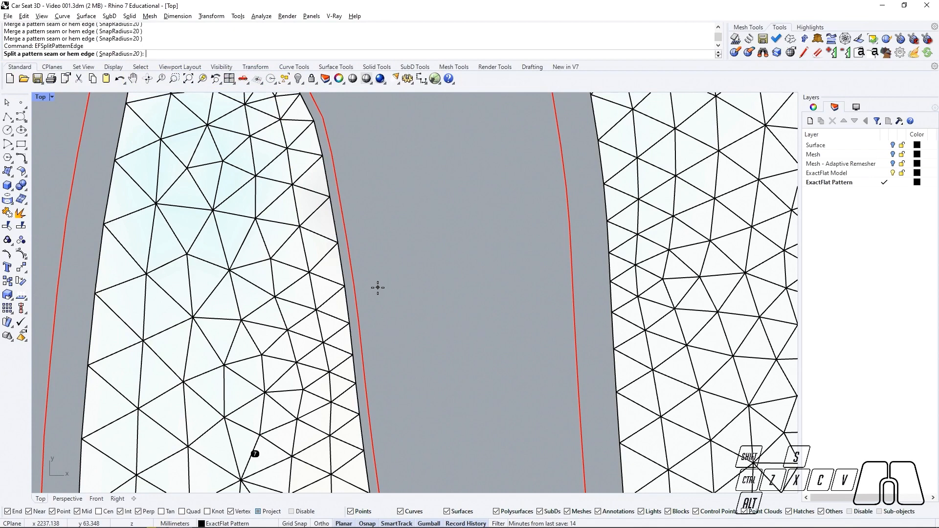
click(346, 284)
scroll(386, 261, down, 4)
right_drag(386, 261, 408, 316)
right_click(397, 269)
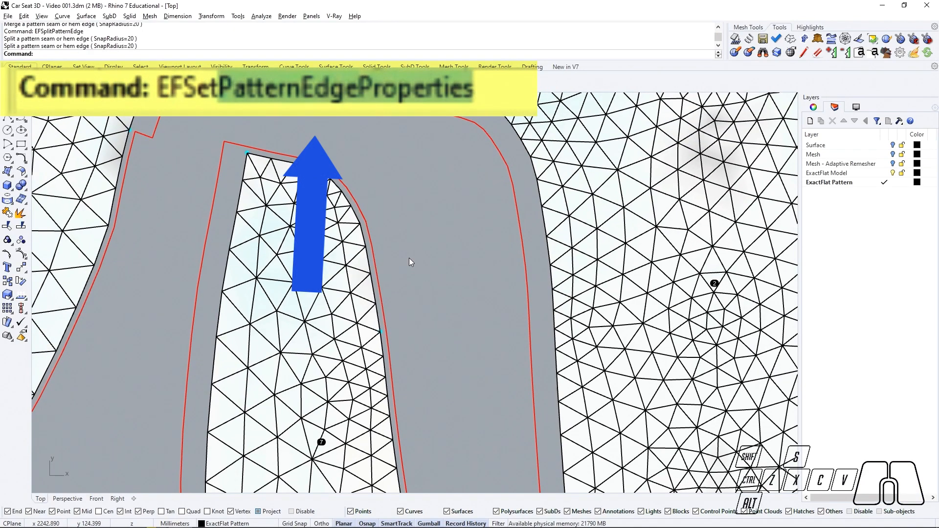
Step: Run EFSetPatternEdgeProperties and apply an offset of 10 to piece 7's curved upper edge segment above the split point
text(EFSetPatternEdgeProperties)
key(Return)
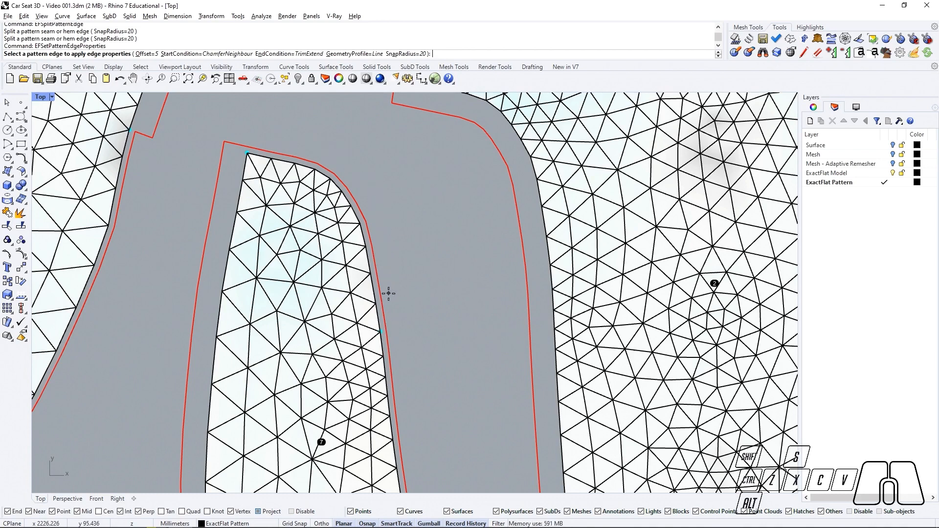
click(147, 54)
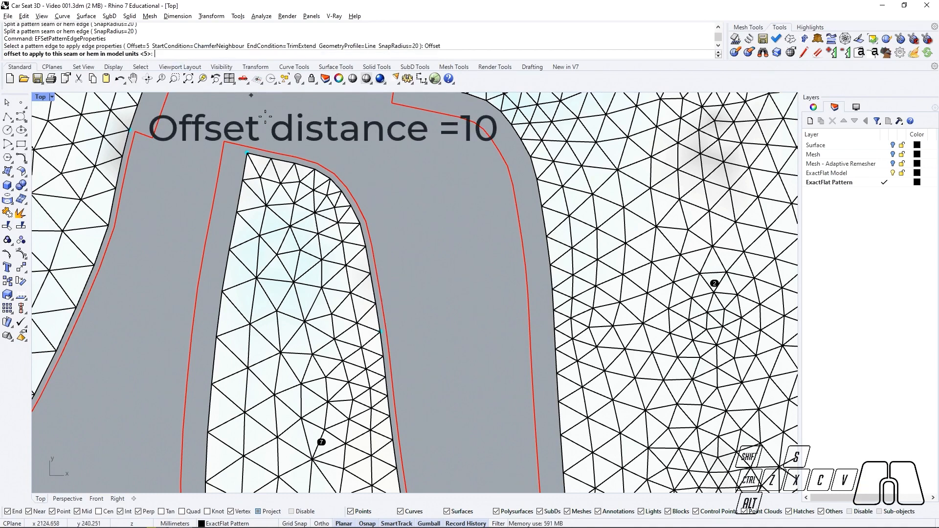
text(10)
key(Return)
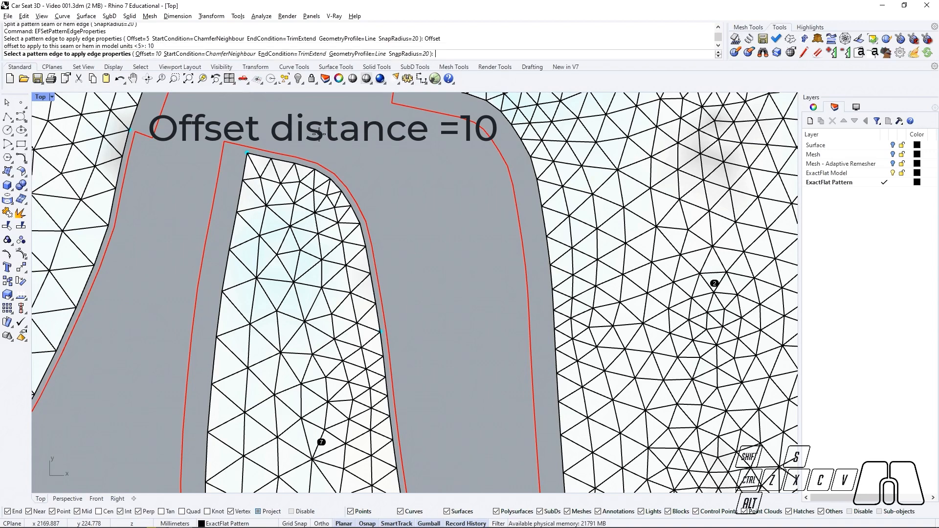
click(347, 194)
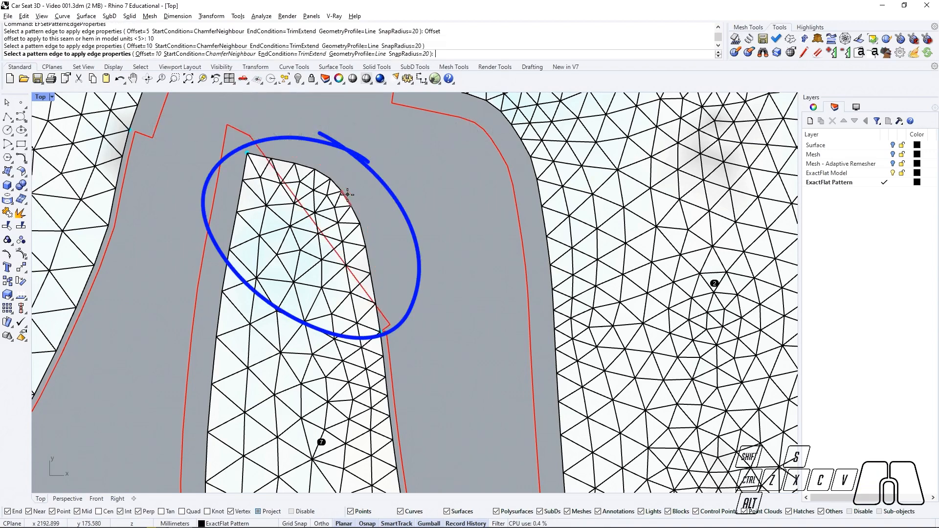
Step: Set the geometry profile to None and apply it to piece 7's curved upper edge segment
click(365, 53)
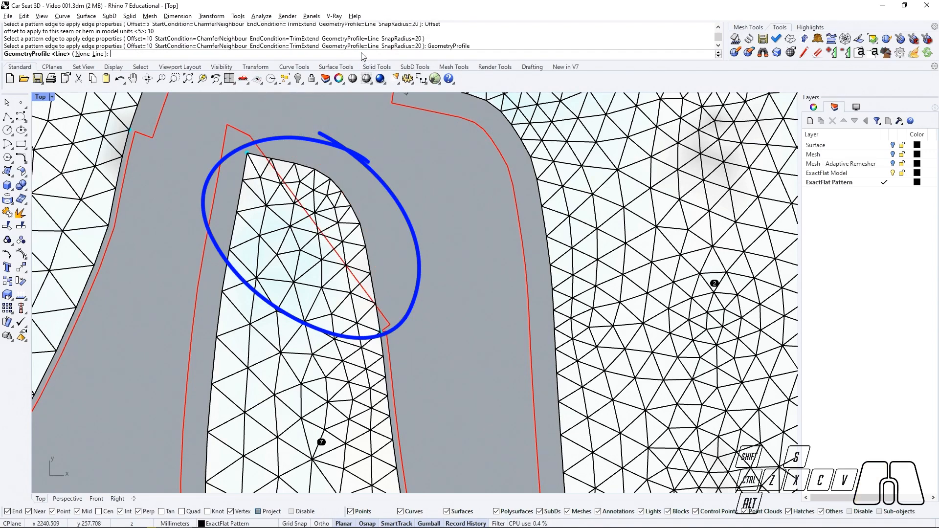
click(82, 53)
click(343, 190)
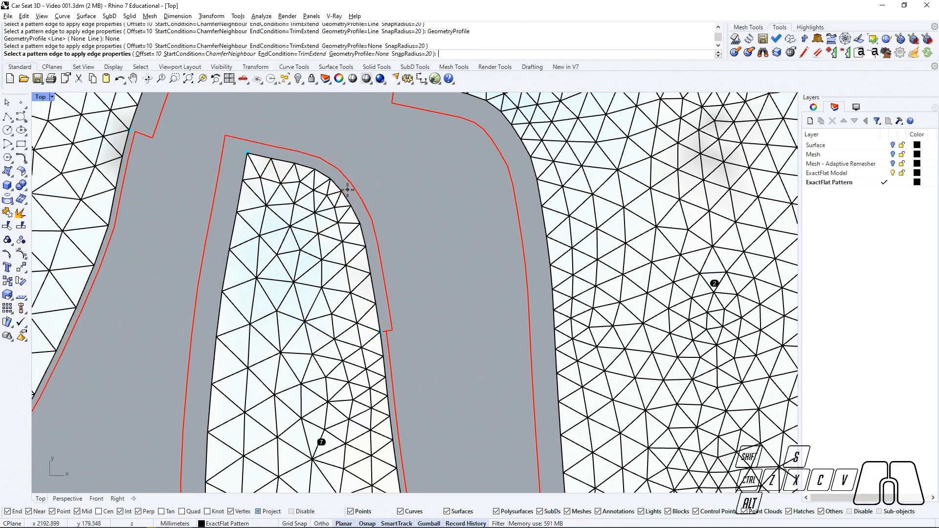
Step: Set the start condition to ChamferAngle, apply it at the split point on piece 7's right edge, and finish editing
click(220, 55)
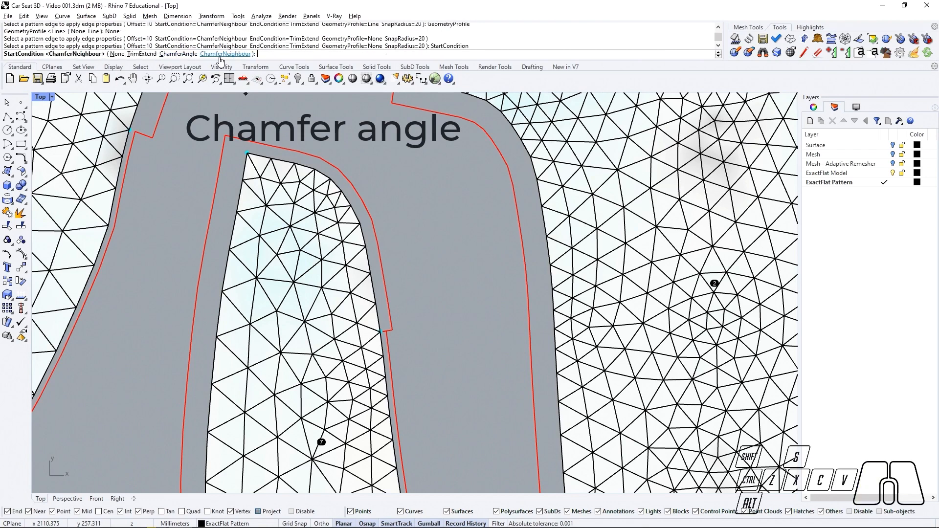
click(178, 54)
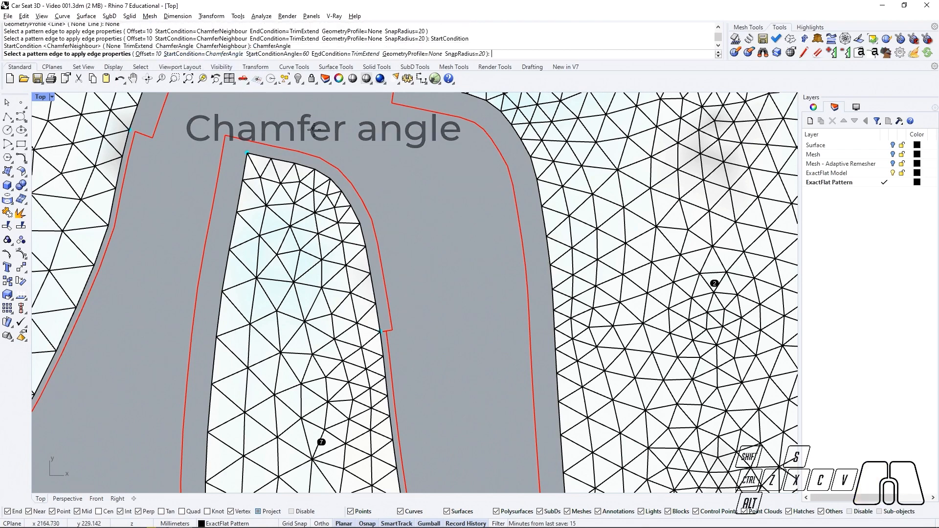
click(395, 353)
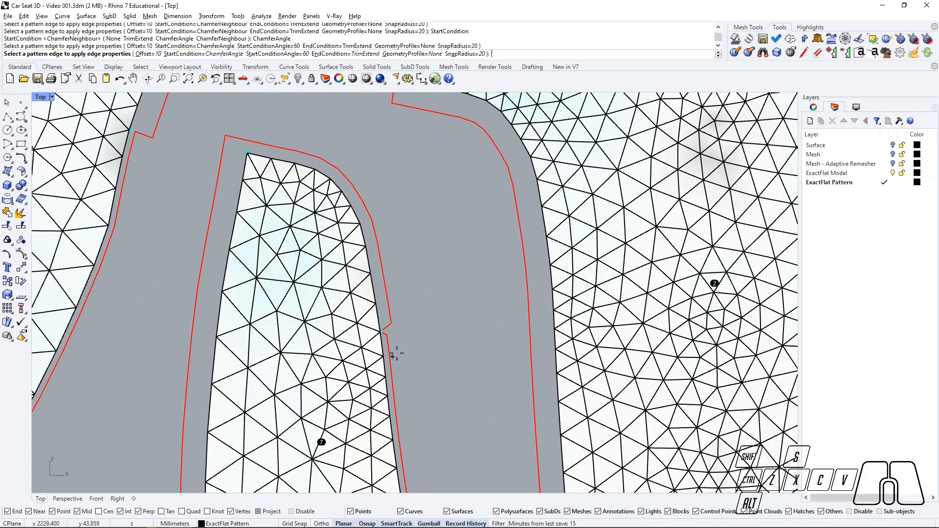
scroll(396, 354, up, 3)
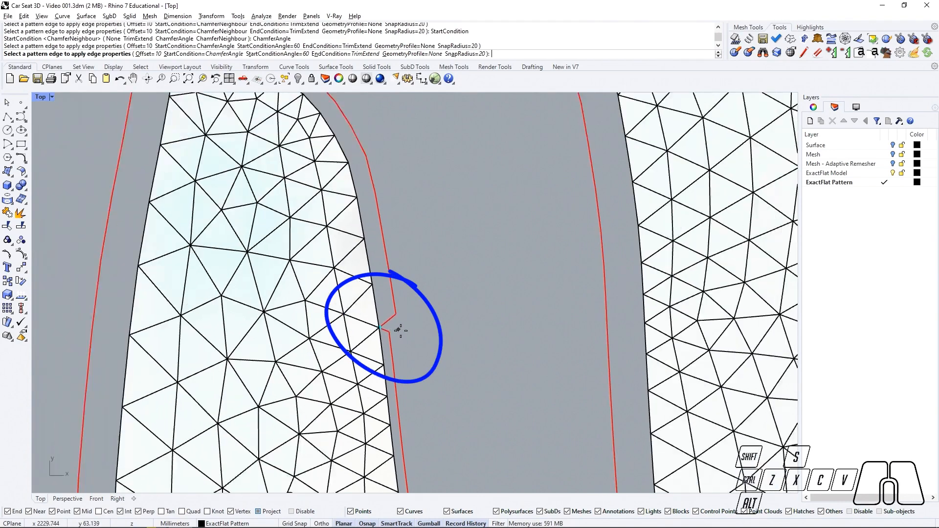
scroll(400, 330, down, 2)
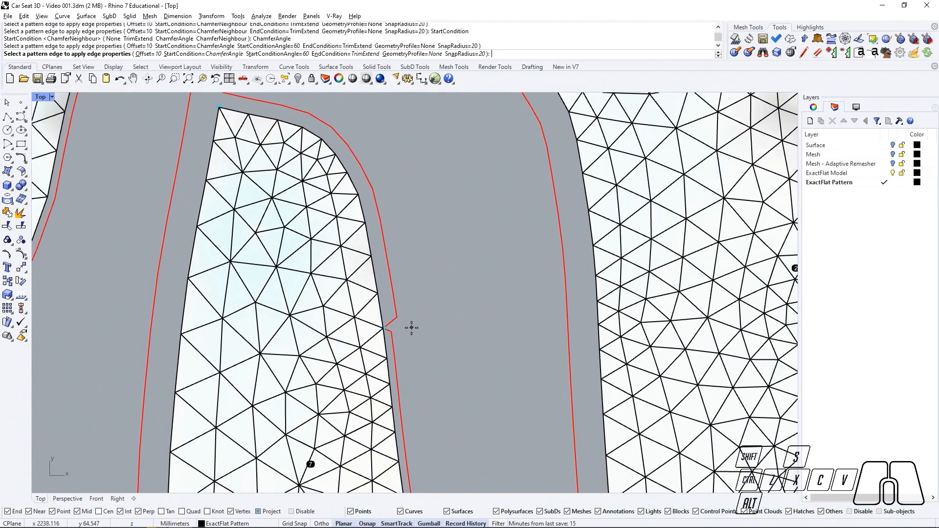
scroll(411, 327, down, 1)
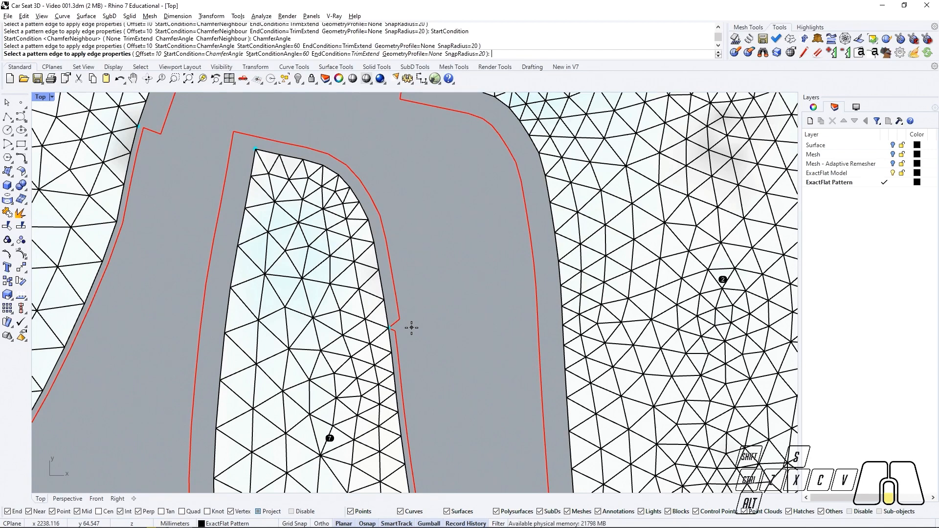
right_click(411, 328)
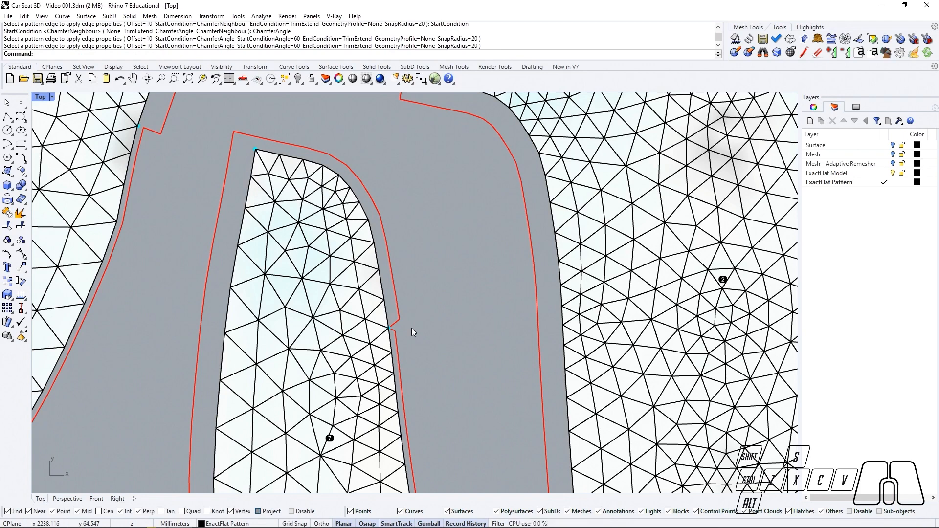
Step: Run EFRestoreDefaultPatternEdges and reset the pattern edges of piece 7 to their defaults
text(EF)
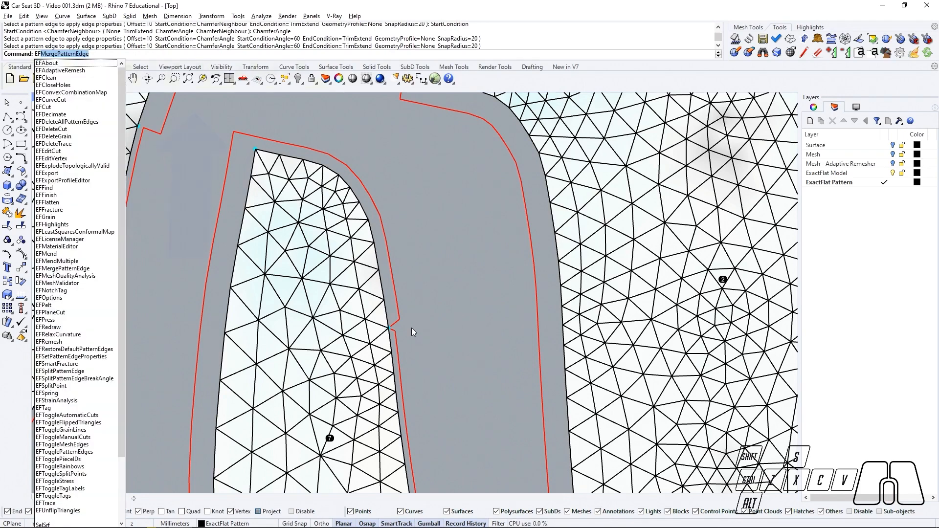
text(Redraw)
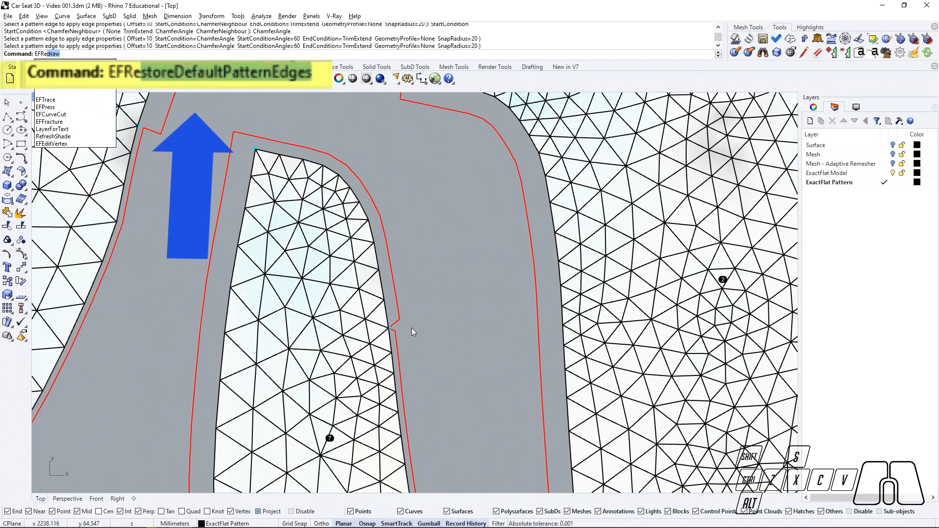
key(Down)
key(Down)
key(Down)
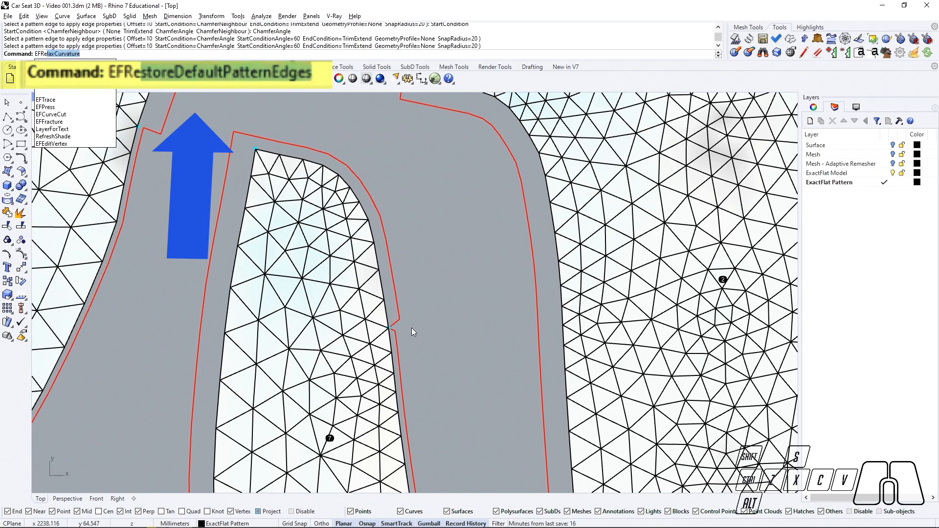
key(Return)
scroll(412, 328, down, 5)
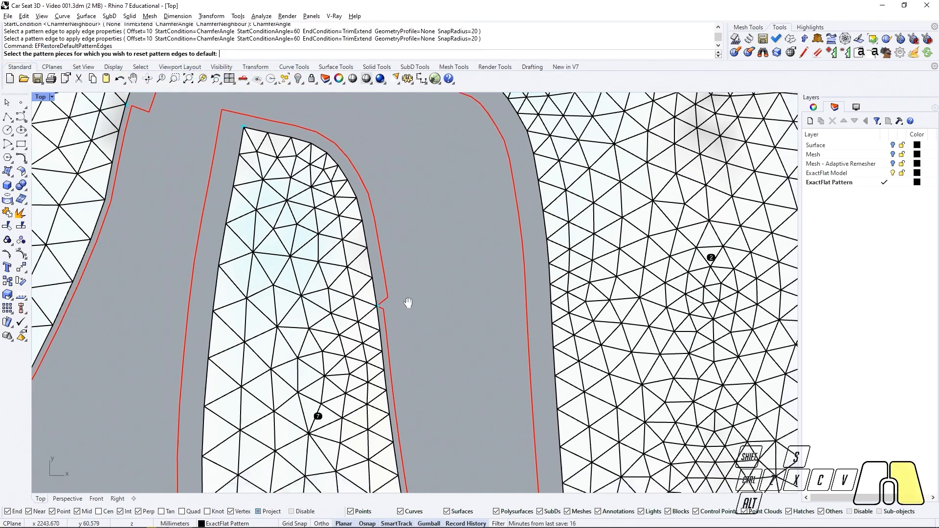
key(Return)
click(353, 267)
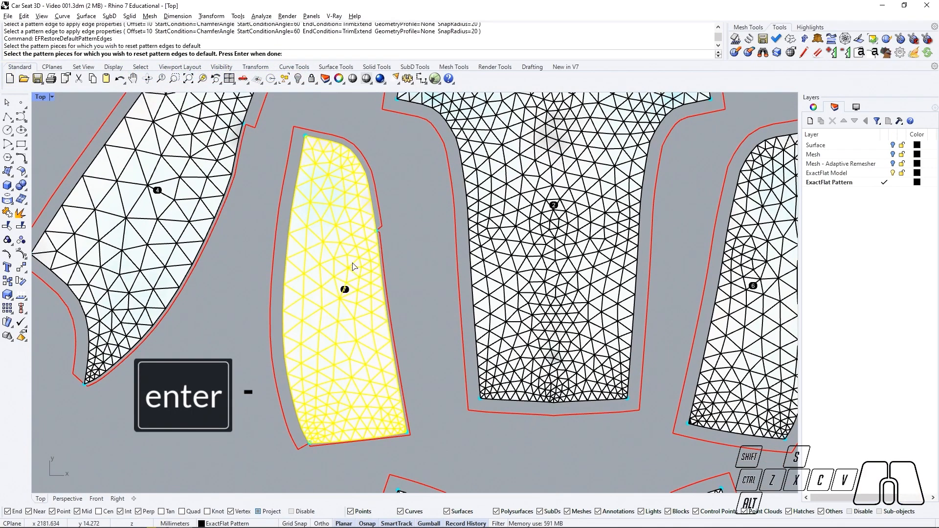
key(Return)
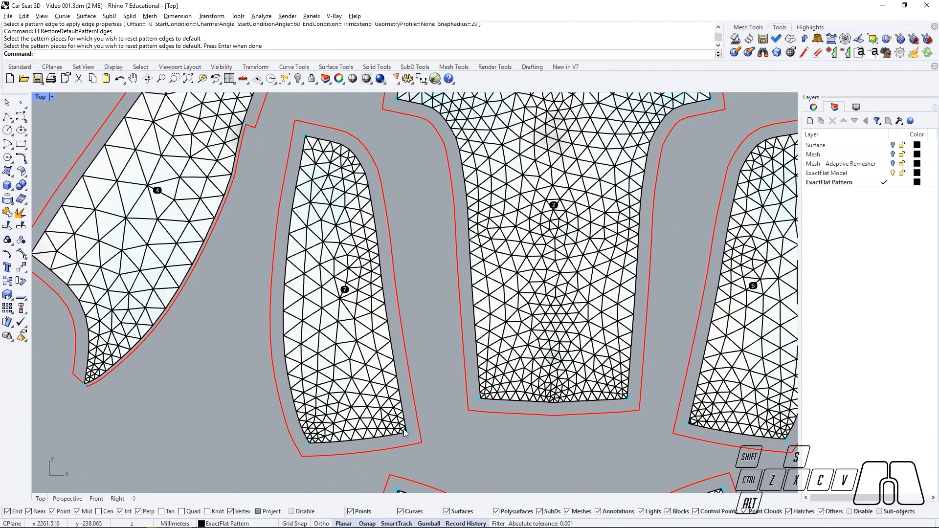
Step: Run EFDeleteAllPatternEdges and delete all pattern edges of piece 3
scroll(403, 429, down, 5)
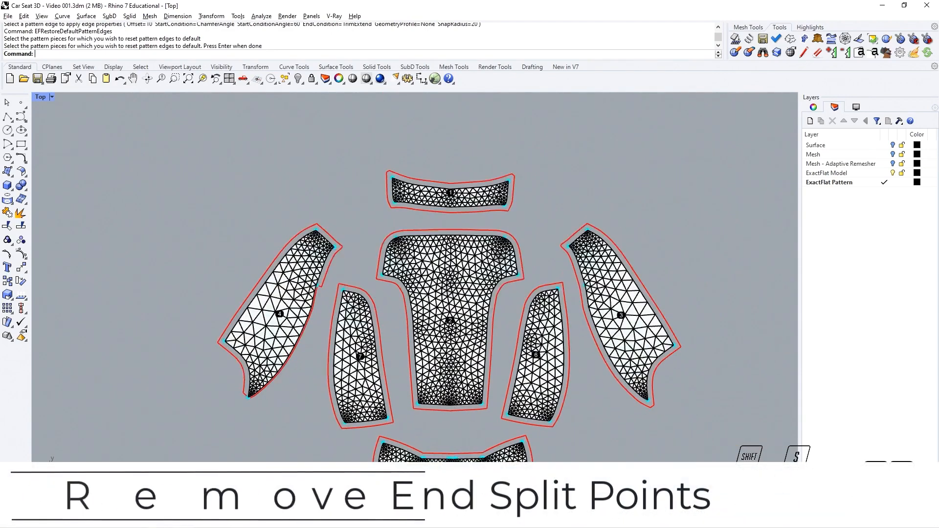
scroll(509, 460, up, 4)
scroll(510, 463, down, 2)
scroll(685, 242, up, 2)
scroll(684, 246, down, 2)
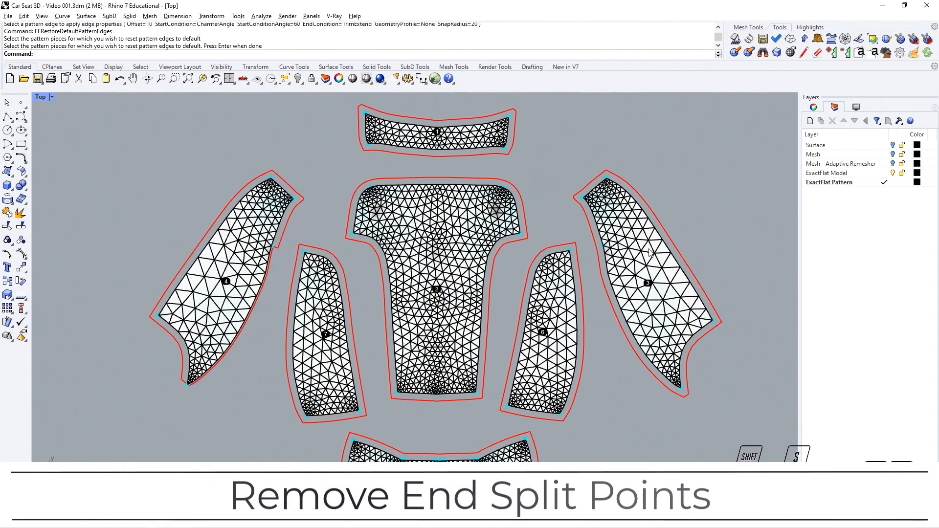
text(EF)
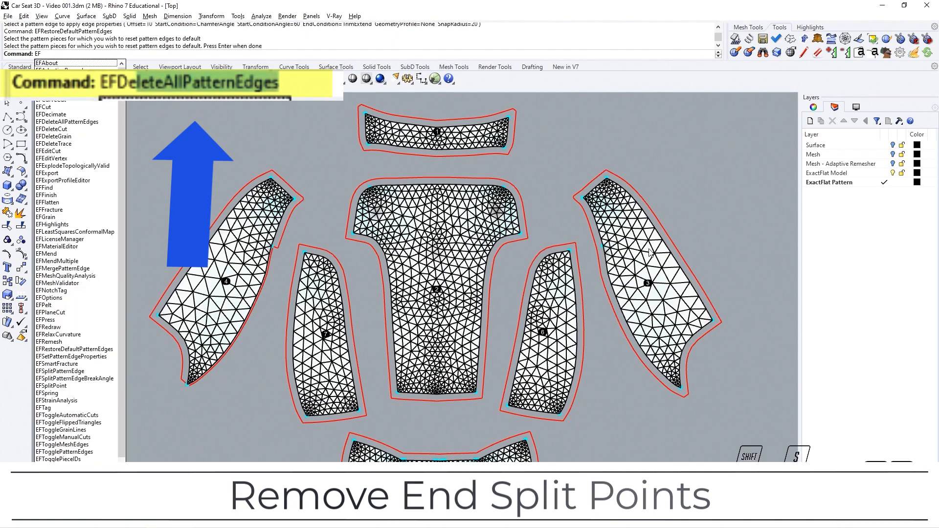
text(DeleteAllPatternEdges)
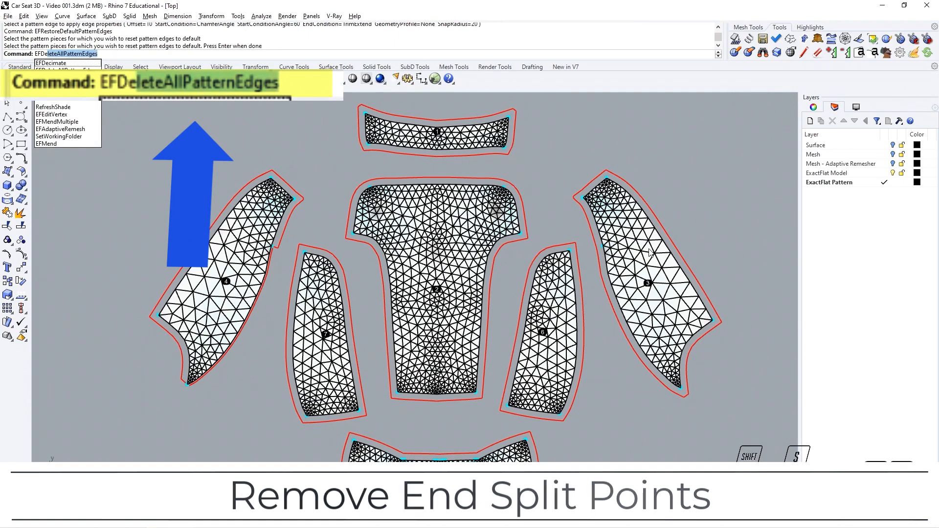
key(Return)
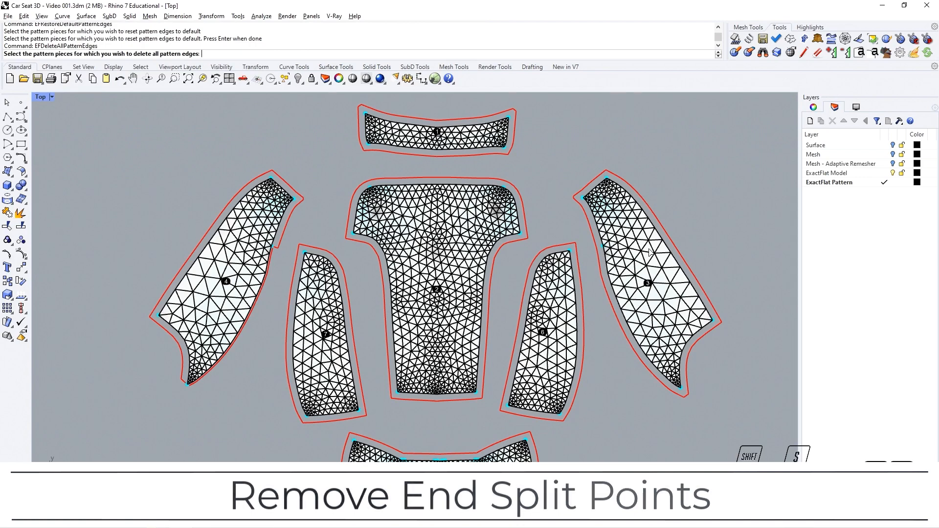
click(650, 252)
key(Return)
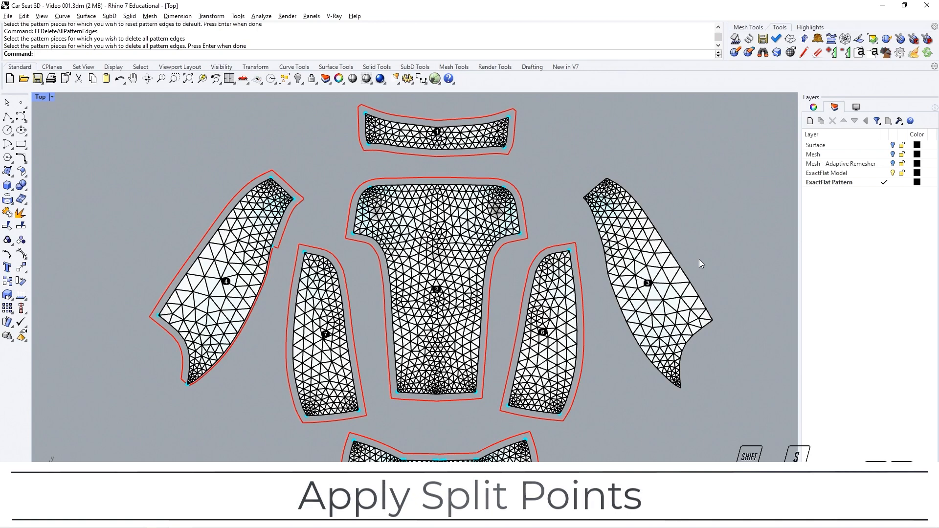
Step: Run EFSplitPatternEdgeBreakAngle with a break angle of 40 and split the pattern edges of piece 3
text(EFSplitPatternEdgeBreakAngle)
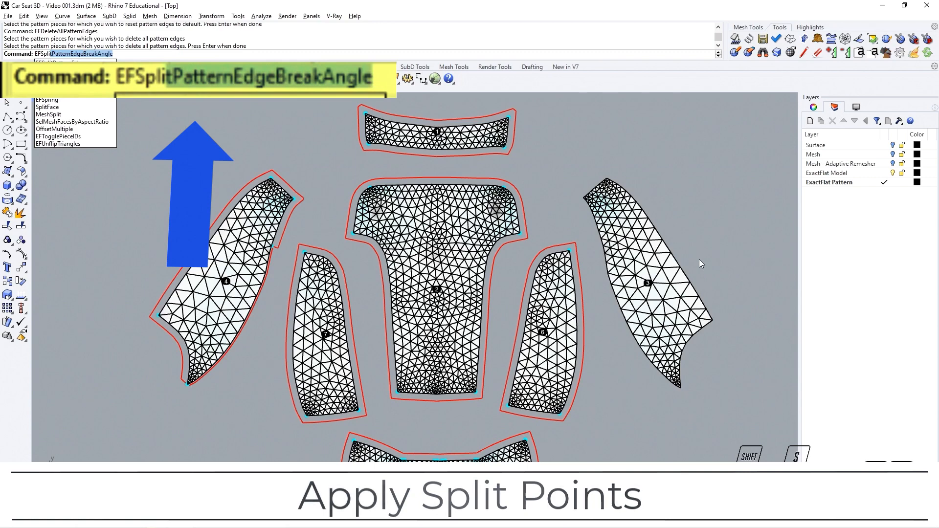
key(Return)
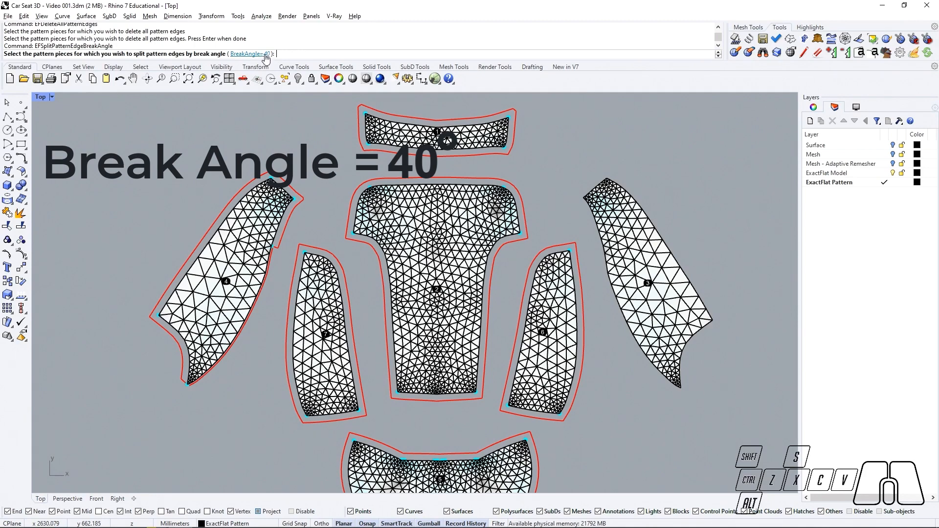
click(250, 53)
text(40)
key(Return)
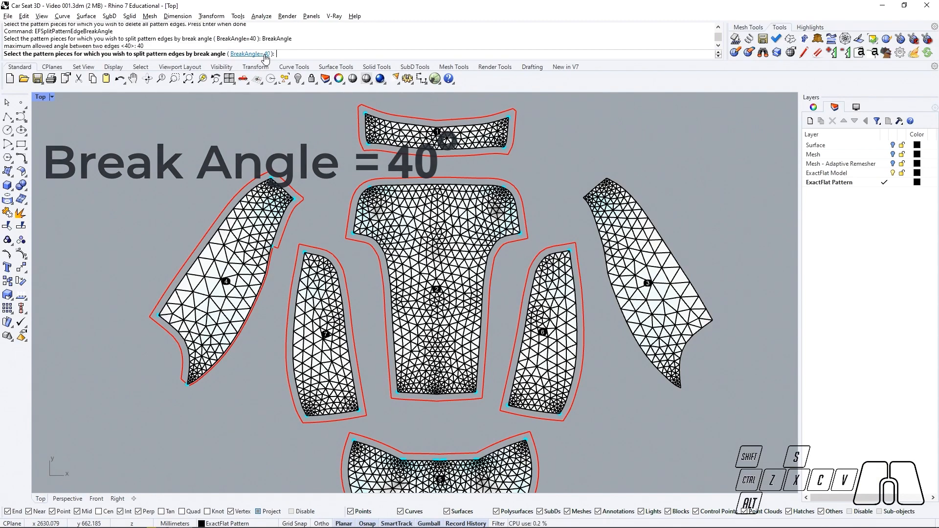
click(643, 259)
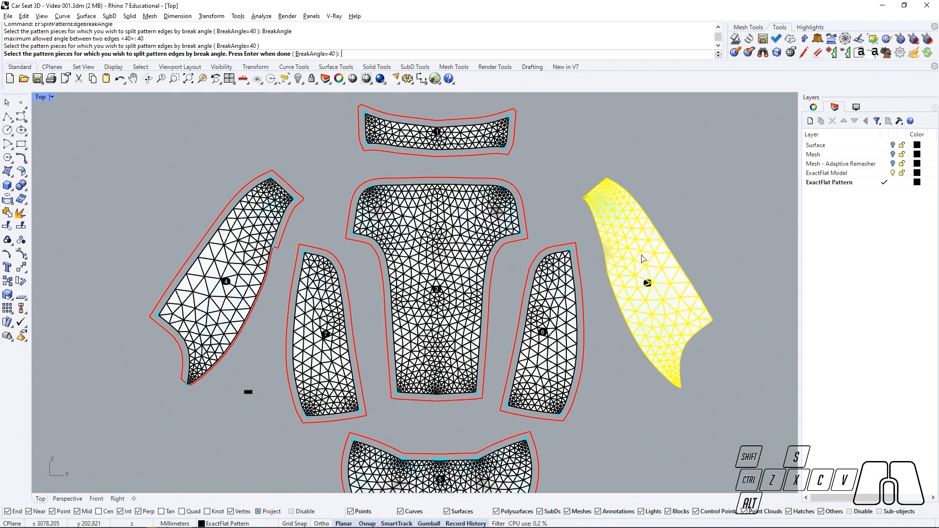
key(Return)
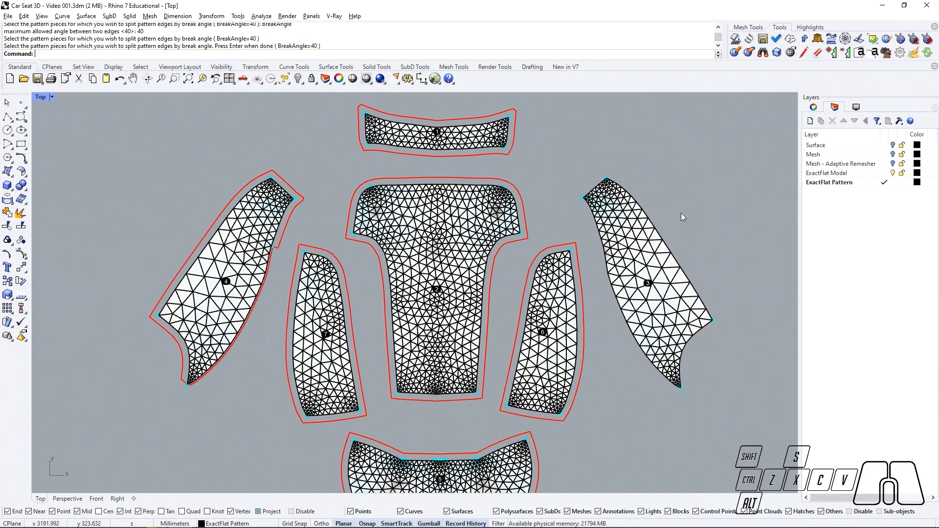
Step: Run EFSetPatternEdgeProperties, apply the 10 mm offset to piece 3's long outer edge, and set the start condition to TrimExtend
text(EFSetPatternEdgeProperties)
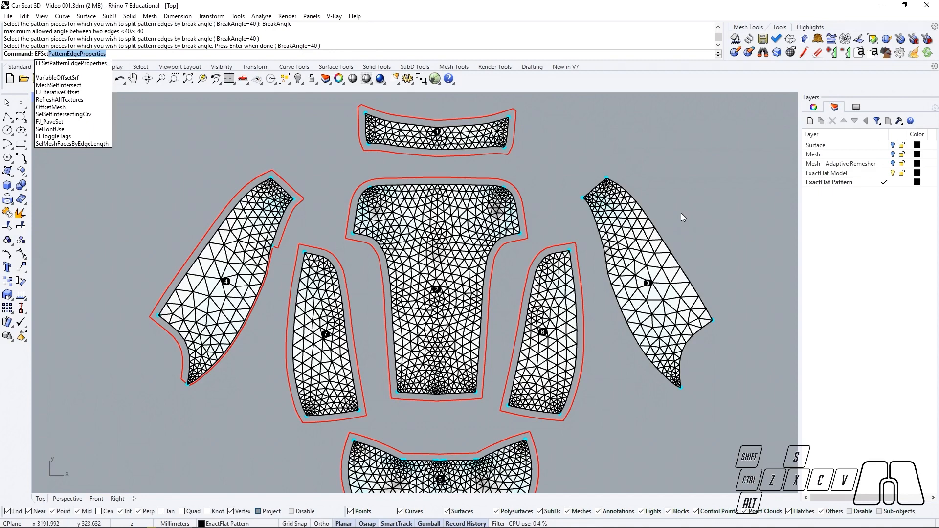
key(Return)
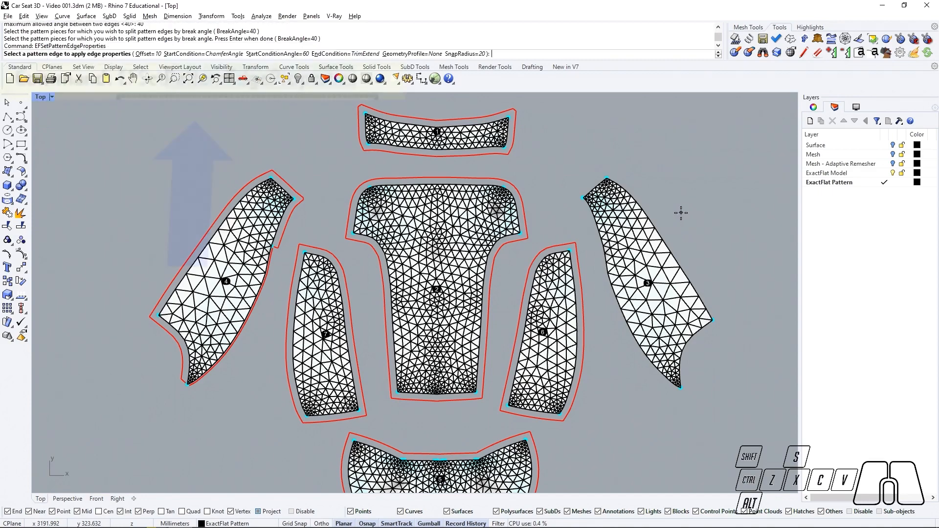
click(662, 235)
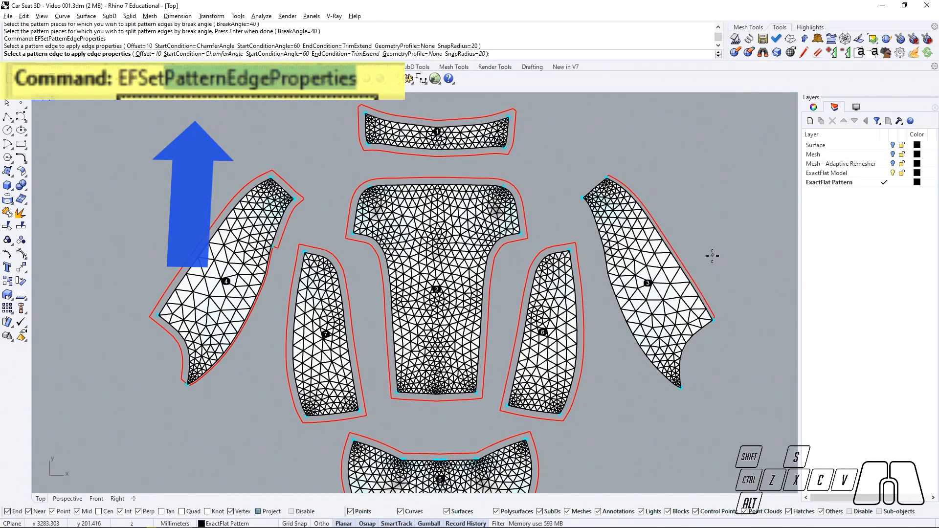
click(223, 55)
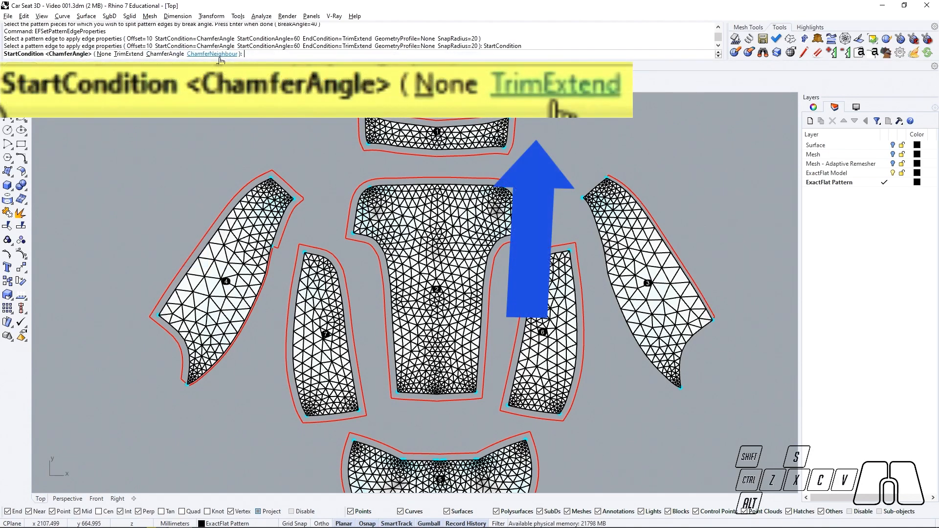
click(128, 54)
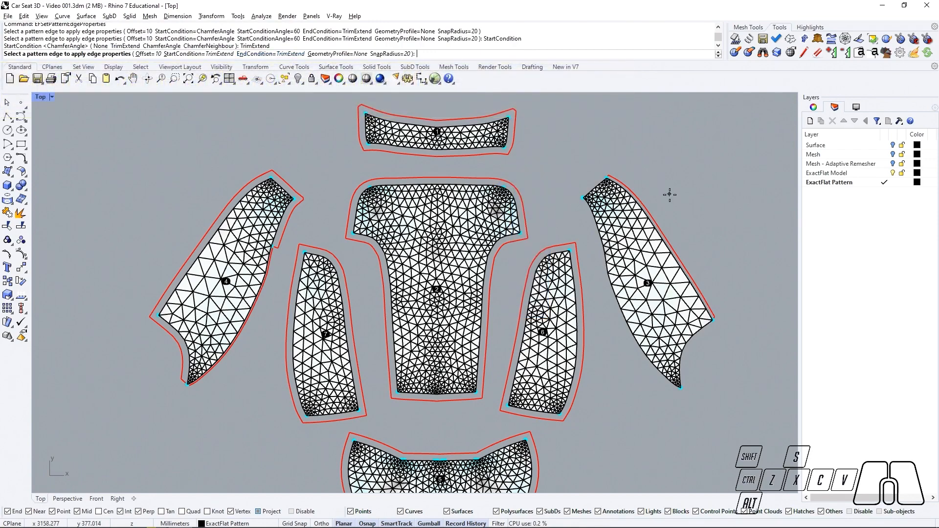
Step: Set the offset to 30 and apply it to piece 3's long outer edge
scroll(751, 302, up, 3)
scroll(729, 233, up, 2)
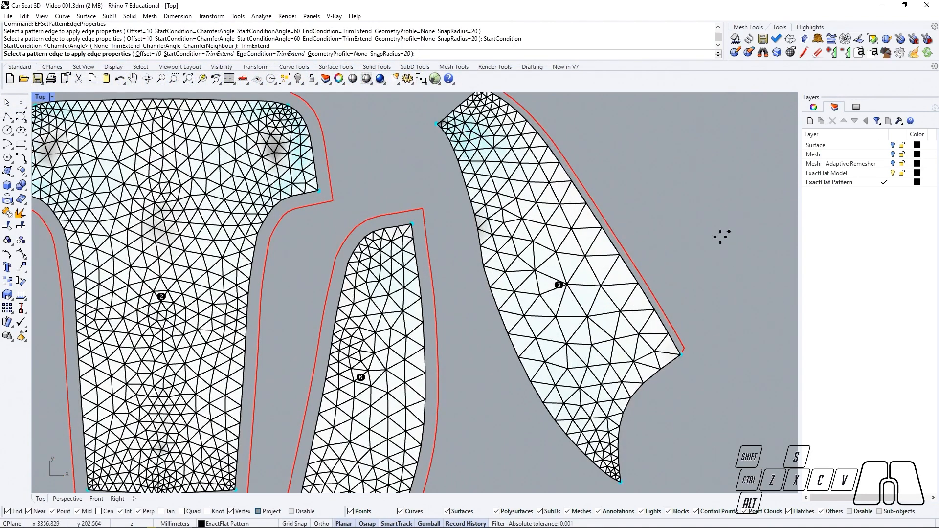
scroll(712, 240, down, 2)
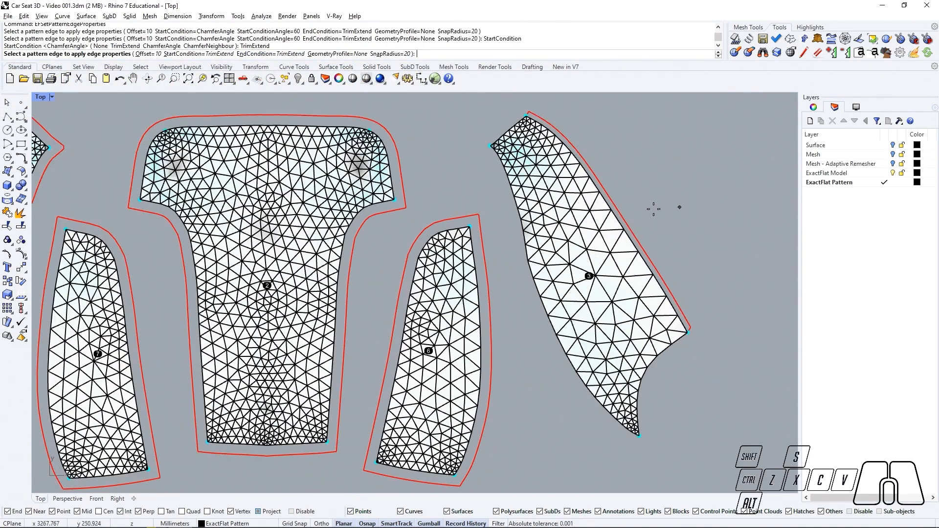
click(154, 54)
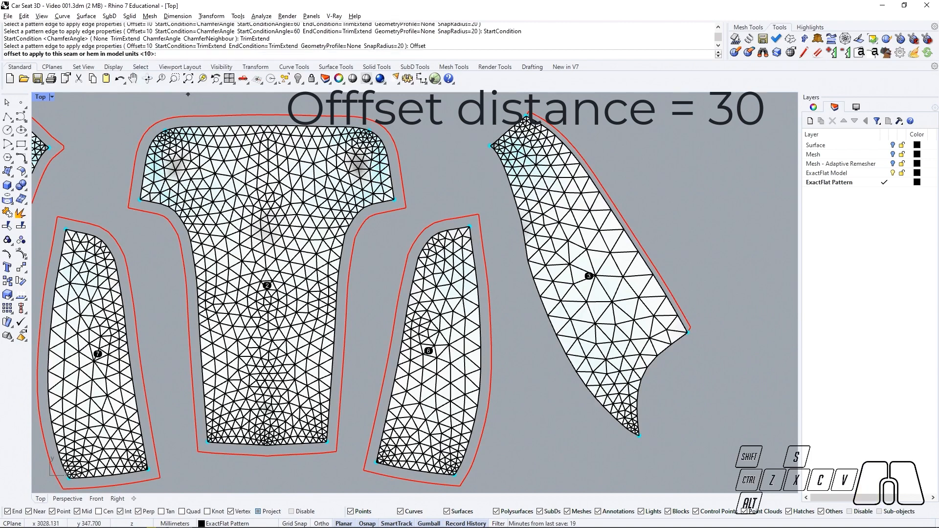
text(30)
key(Return)
click(576, 153)
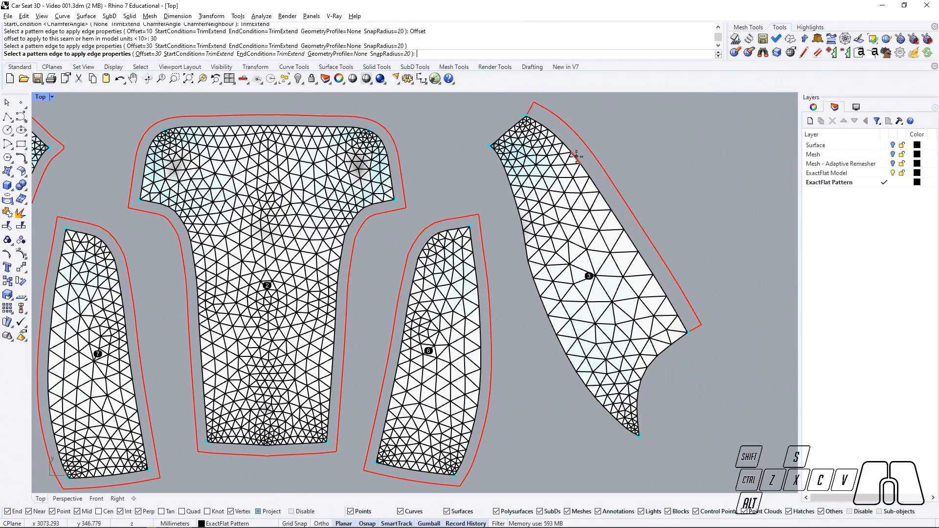
Step: Set the offset to 10 and apply it to the remaining edges of piece 3
click(154, 54)
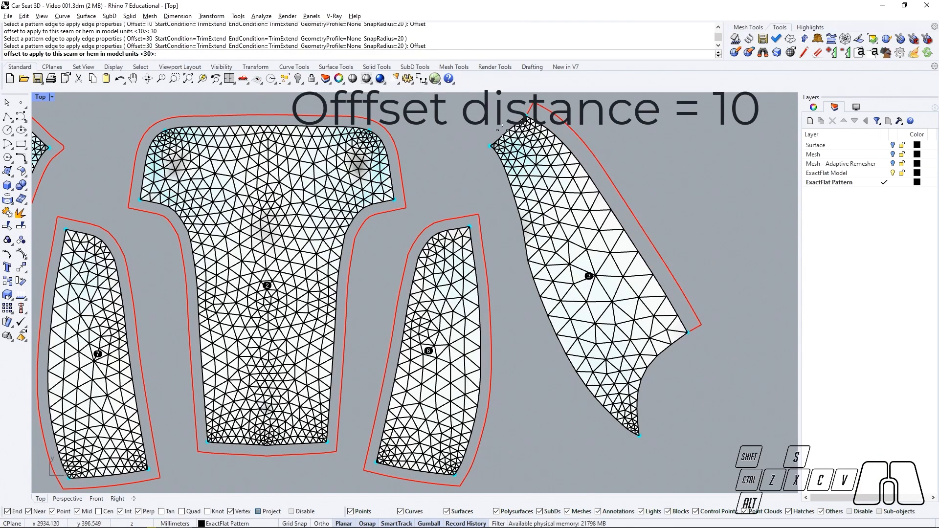
text(10)
key(Return)
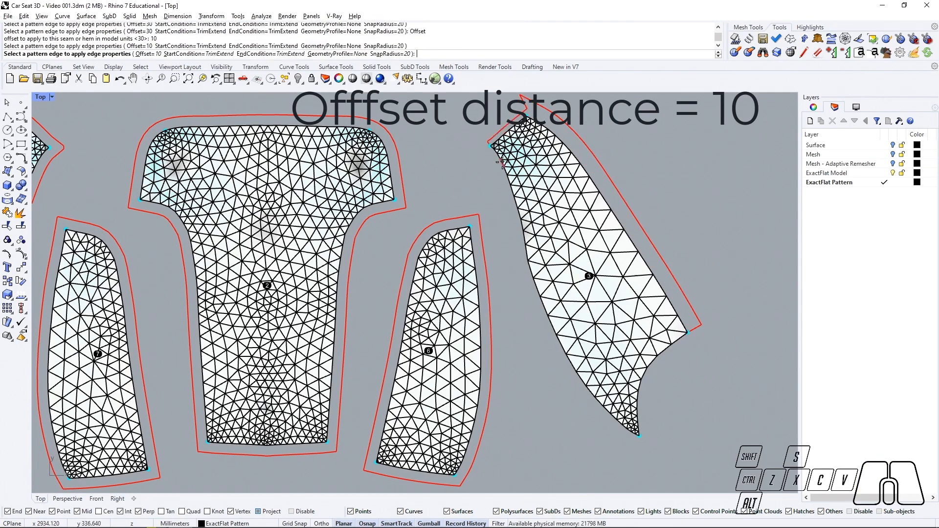
click(503, 165)
click(644, 374)
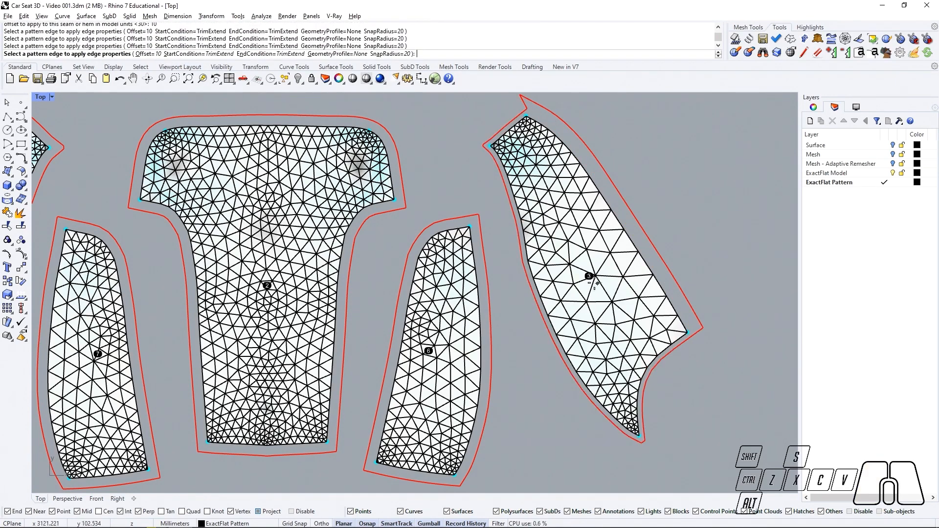
Step: Set the end condition to ChamferAngle, apply it with the 10 mm offset to piece 3's long outer edge, and finish editing
scroll(592, 283, down, 2)
scroll(588, 162, up, 5)
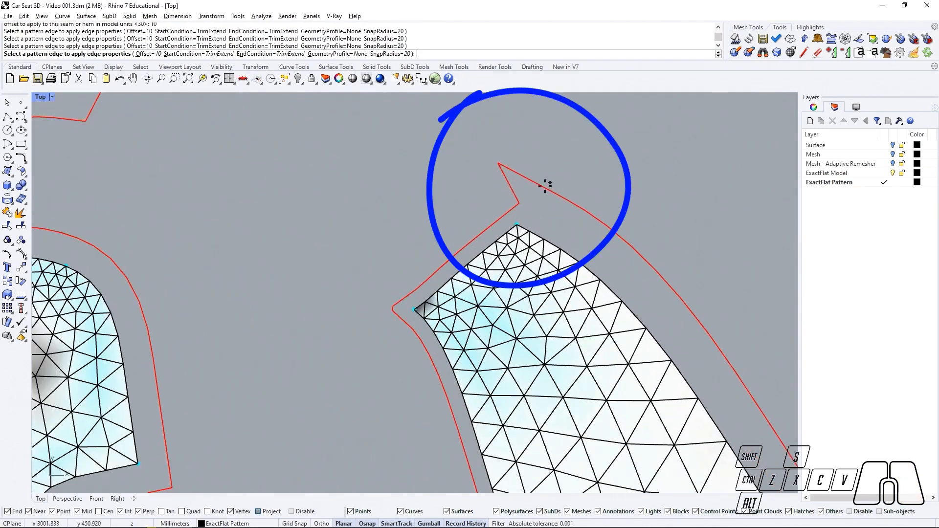
click(497, 240)
scroll(530, 231, down, 5)
right_drag(530, 231, 471, 225)
scroll(472, 226, up, 5)
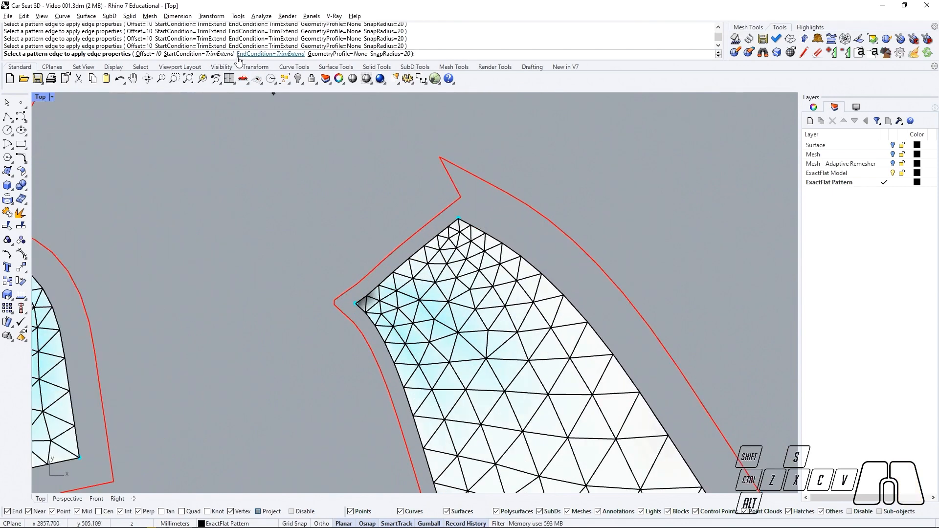
click(270, 54)
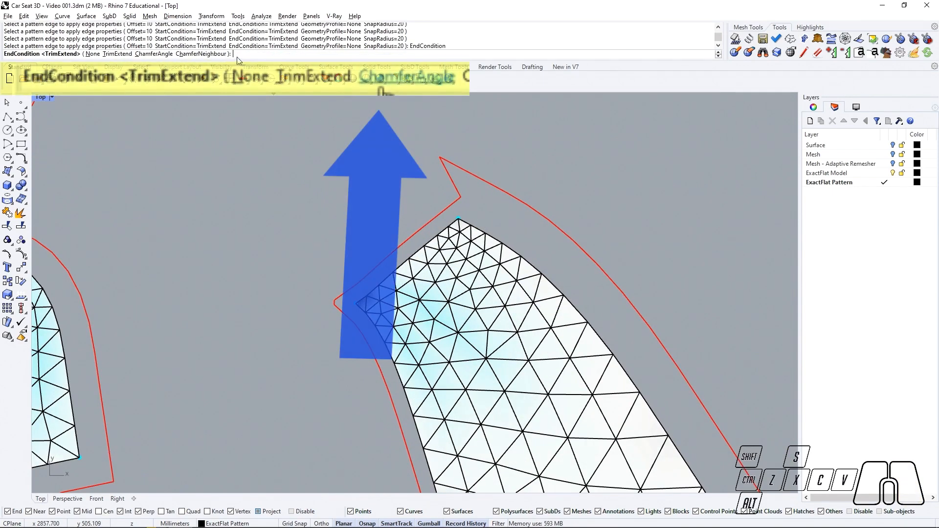
click(149, 55)
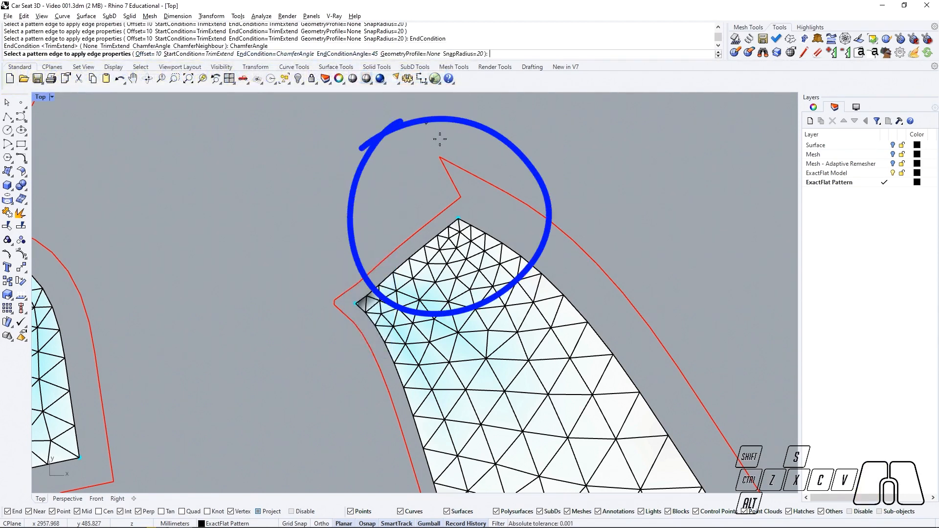
click(483, 230)
scroll(484, 220, down, 3)
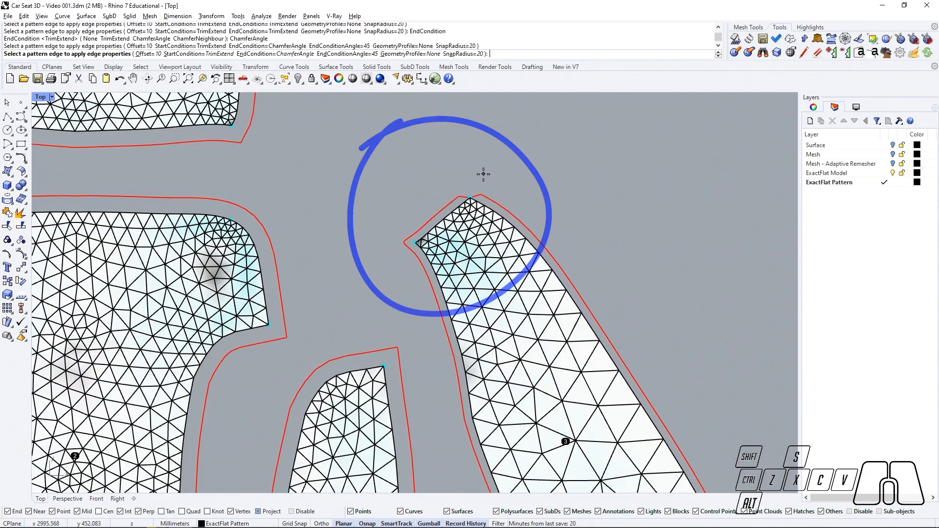
right_drag(482, 175, 476, 139)
key(Return)
Step: Run EFDeleteAllPatternEdges and delete all pattern edges of piece 5
scroll(478, 141, down, 6)
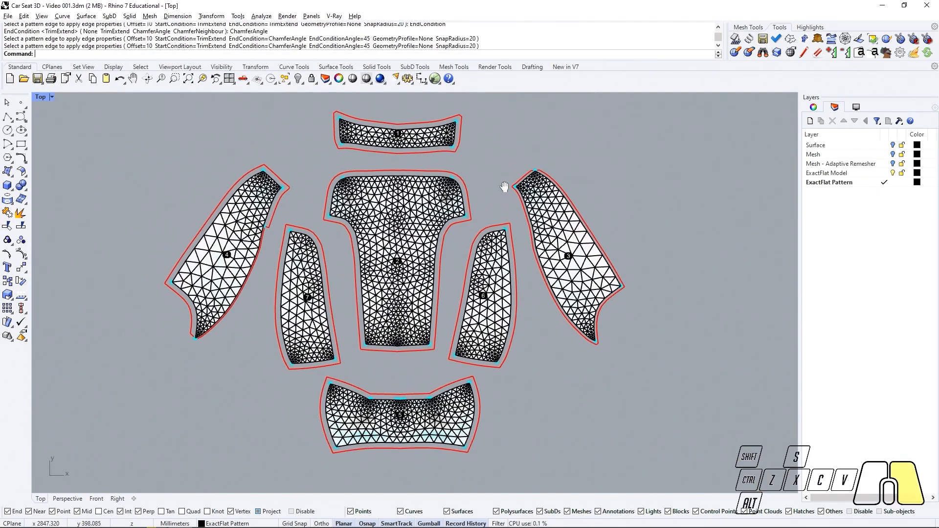
right_drag(505, 189, 503, 218)
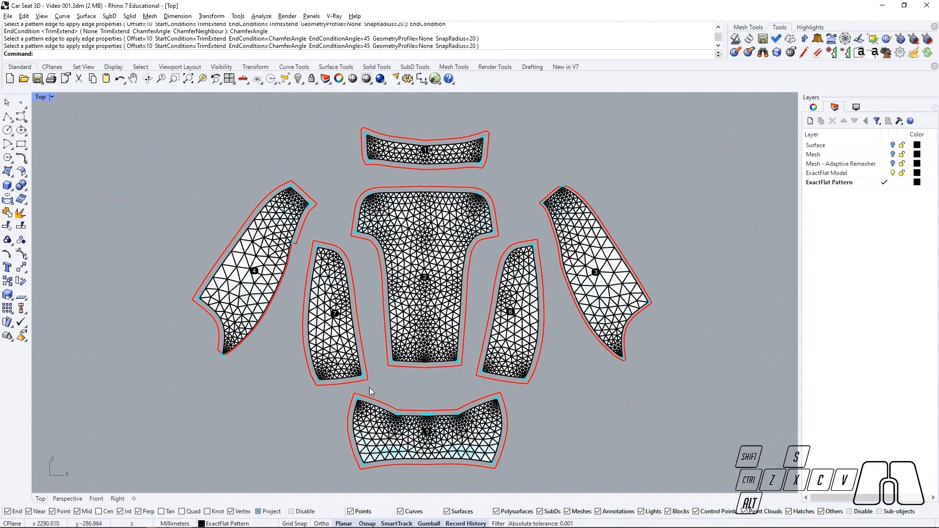
right_drag(371, 381, 373, 346)
scroll(397, 408, up, 6)
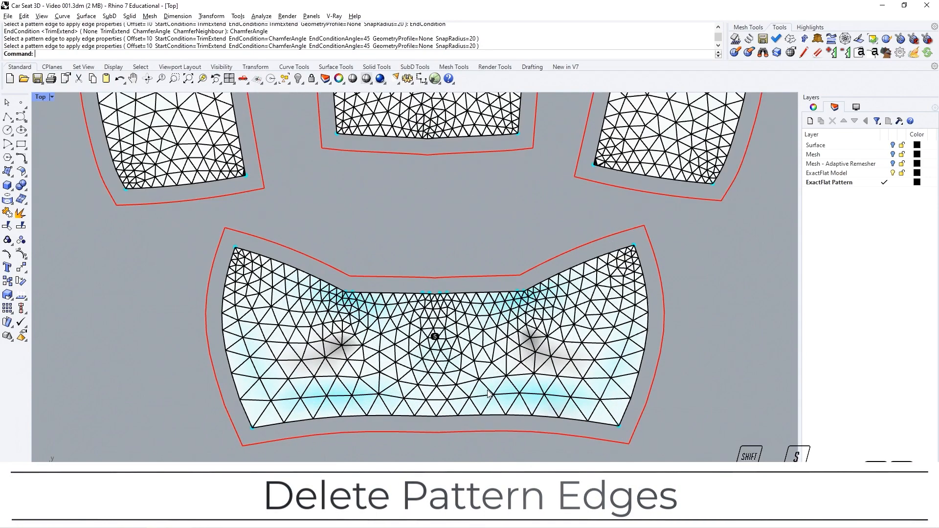
right_drag(468, 330, 446, 348)
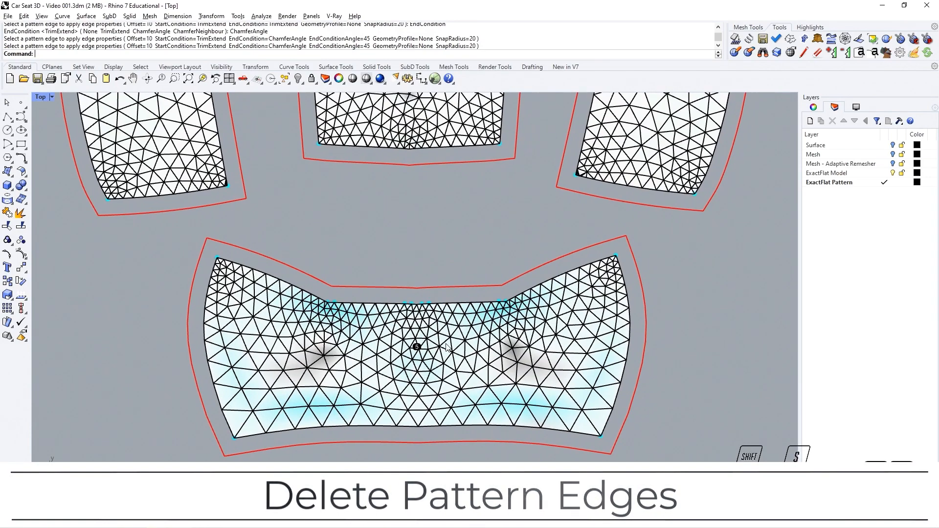
text(EFDeleteAllPatternEdges)
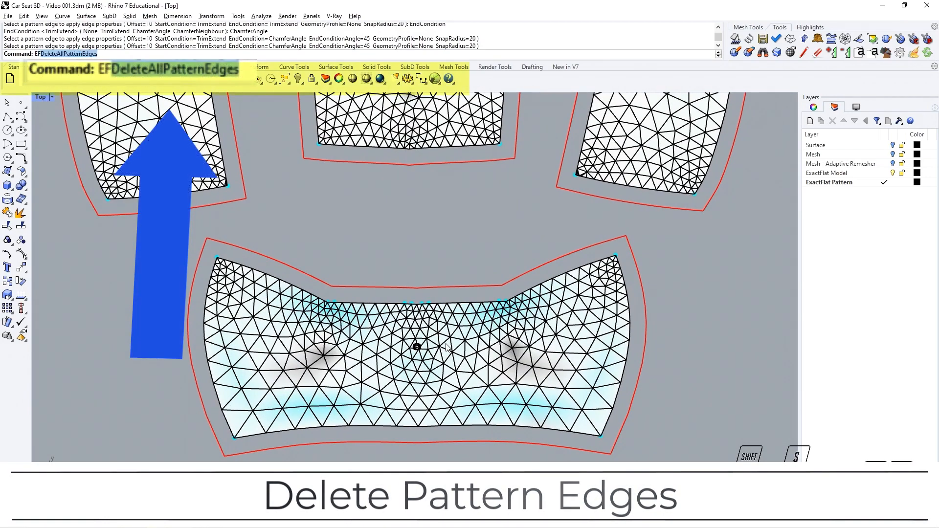
key(Return)
click(446, 347)
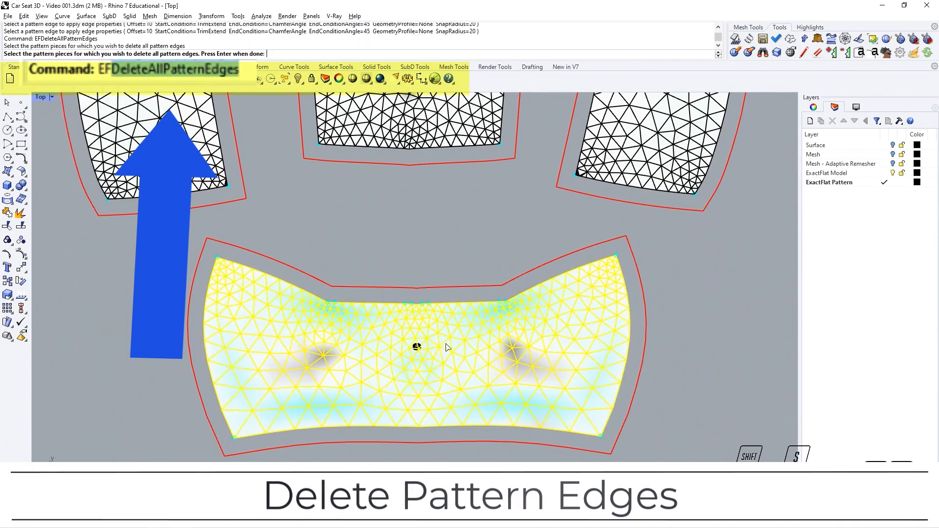
key(Return)
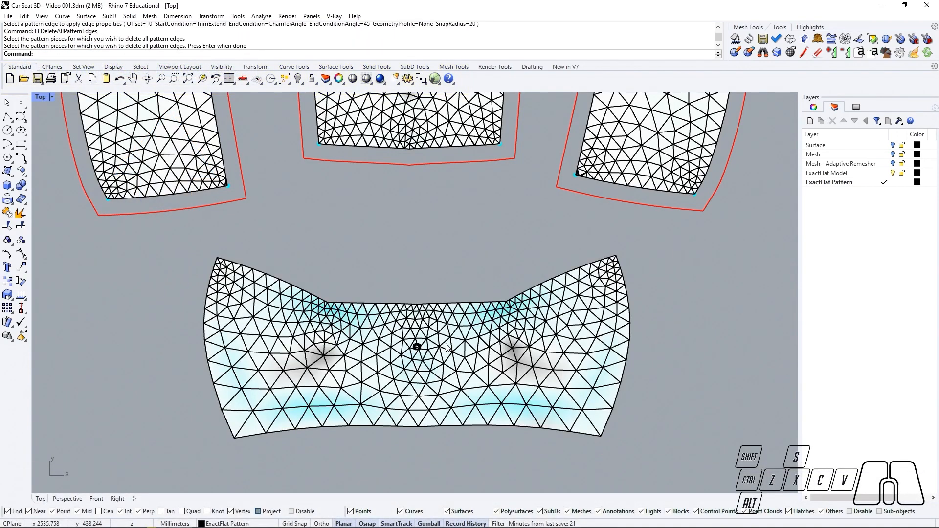
Step: Run EFSplitPatternEdgeBreakAngle with a break angle of 40 and split the pattern edges of piece 5
text(EFSplitPatternEdge)
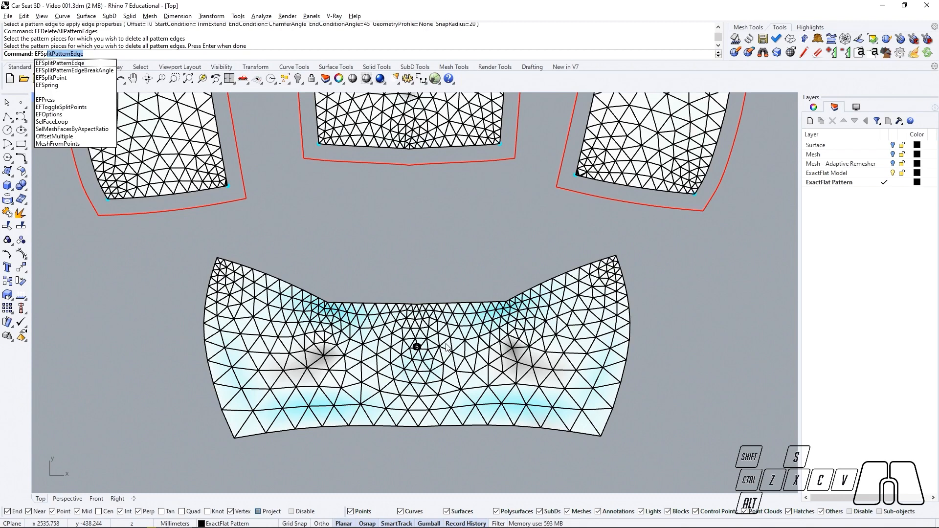
key(Down)
key(Return)
click(446, 347)
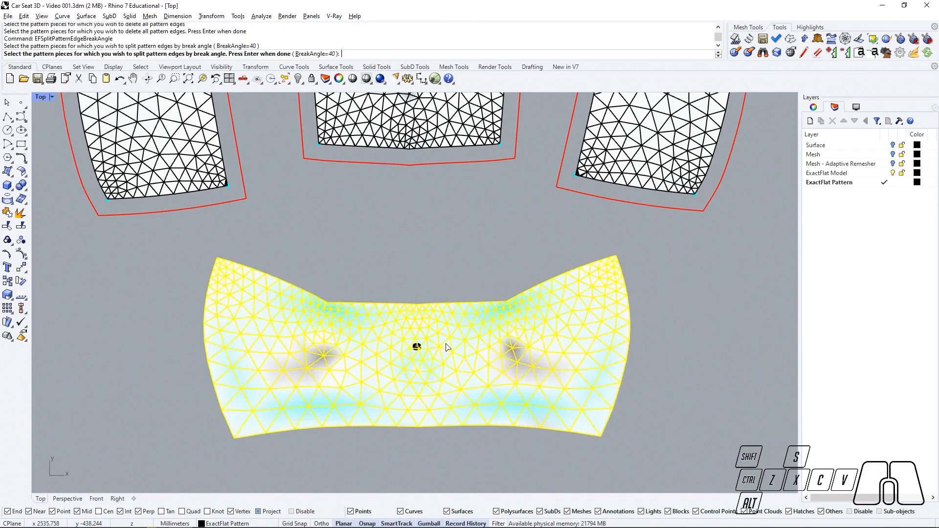
key(Return)
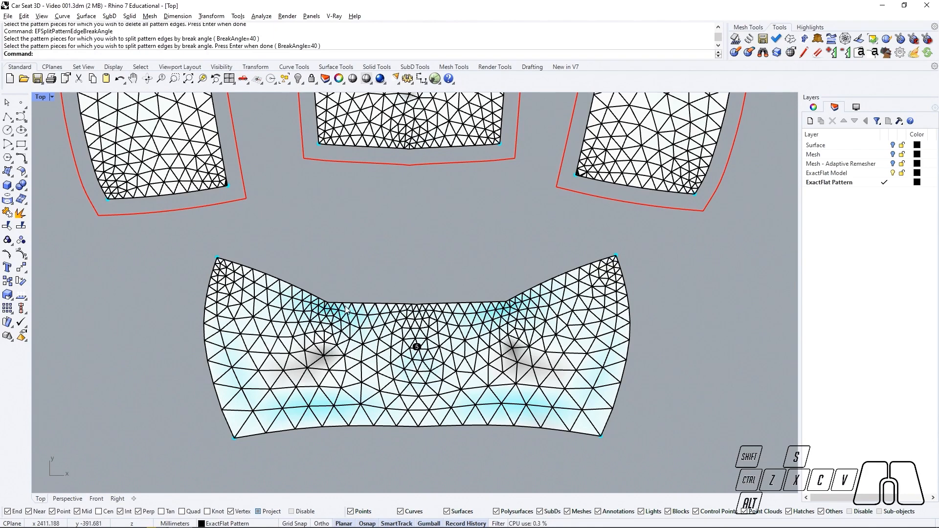
Step: Run EFSplitPatternEdge and split piece 5's upper edge at its two inner corners
text(EF)
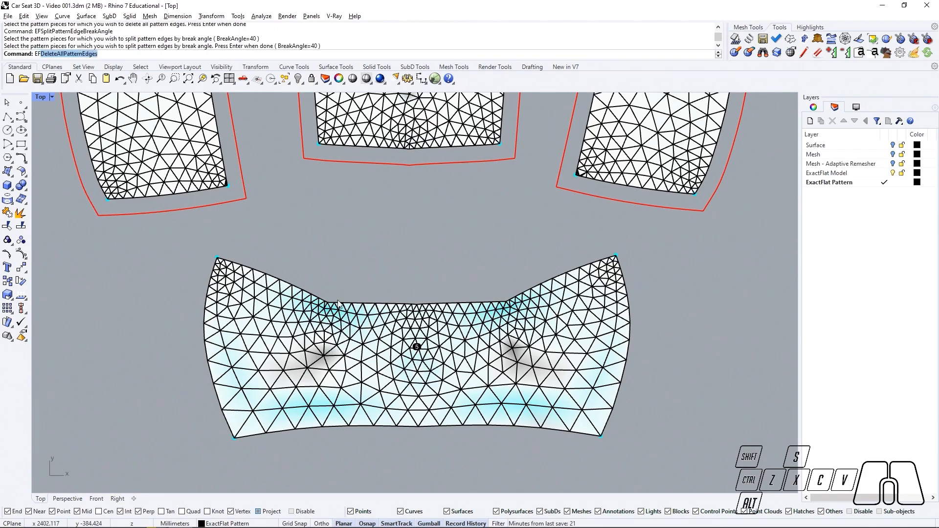
text(Sp)
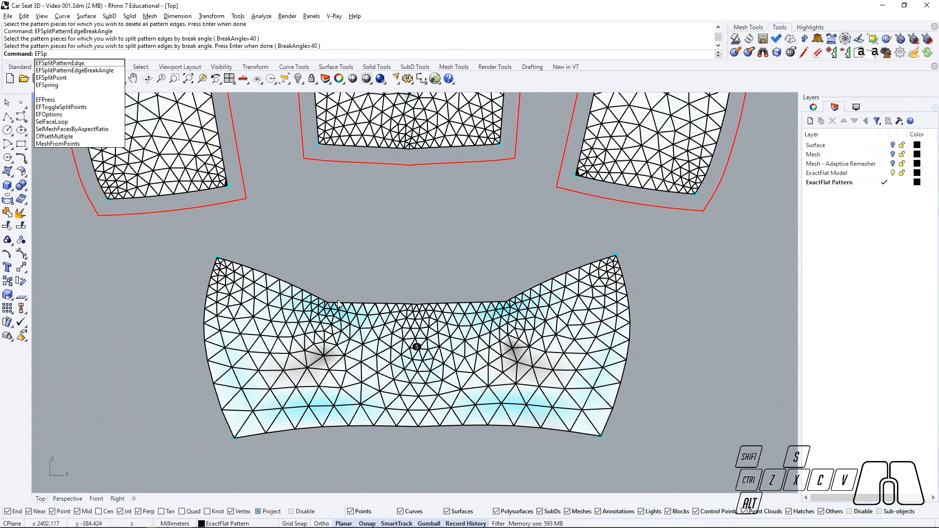
key(Return)
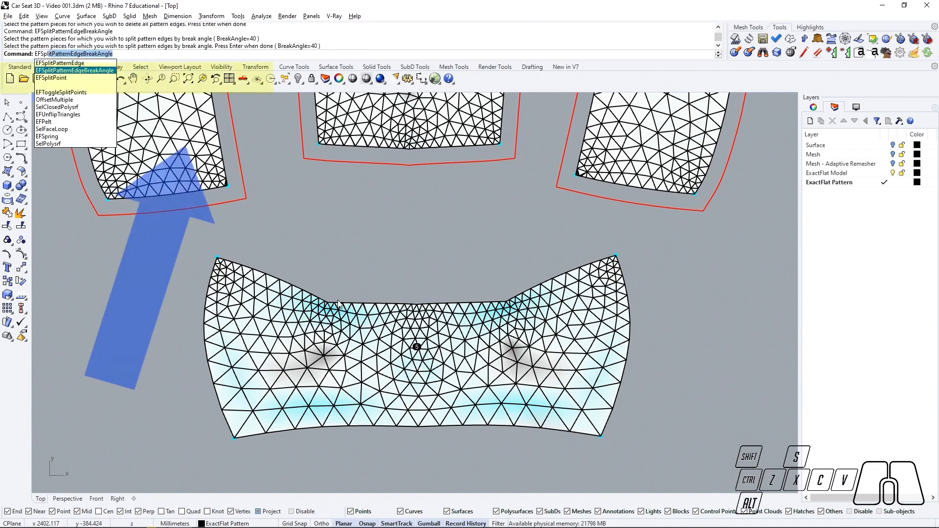
scroll(337, 300, up, 12)
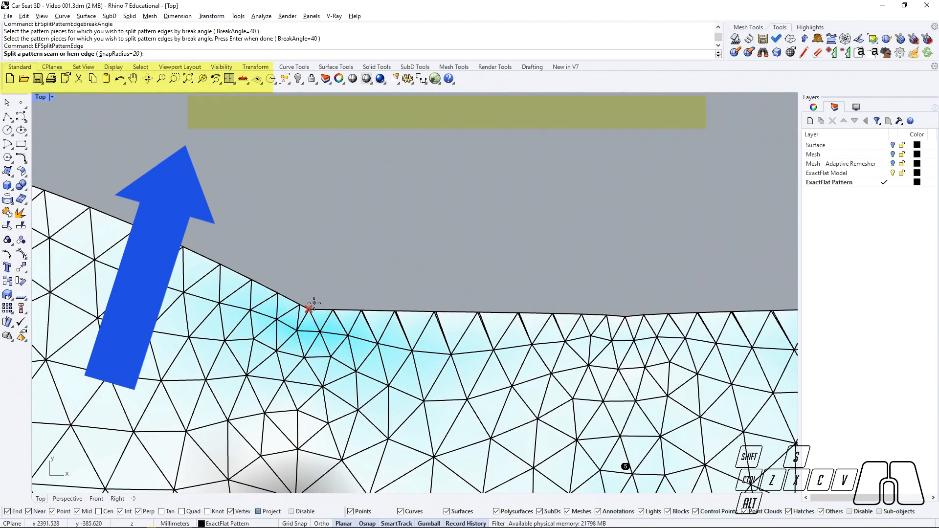
click(314, 304)
scroll(338, 297, down, 6)
right_drag(548, 271, 494, 273)
scroll(559, 291, up, 6)
click(638, 312)
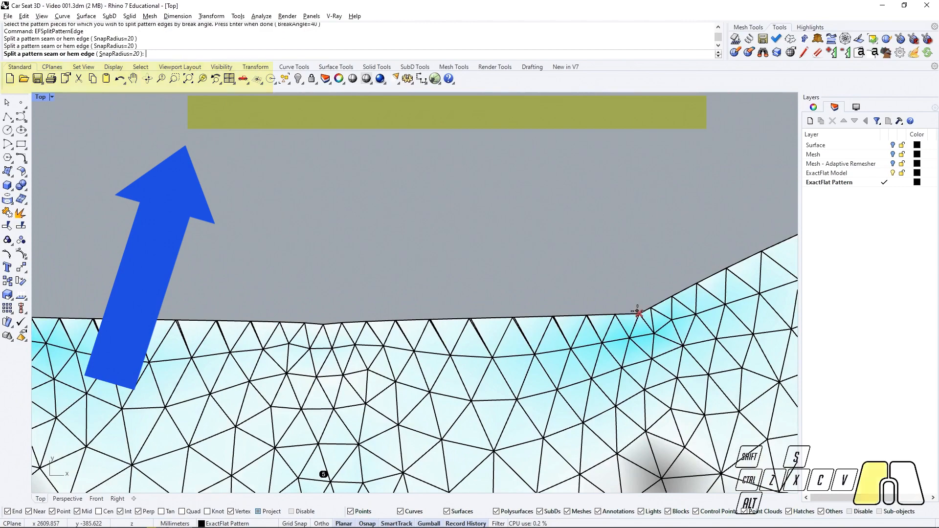
scroll(611, 293, down, 8)
right_drag(565, 281, 474, 266)
right_click(474, 257)
scroll(474, 258, down, 2)
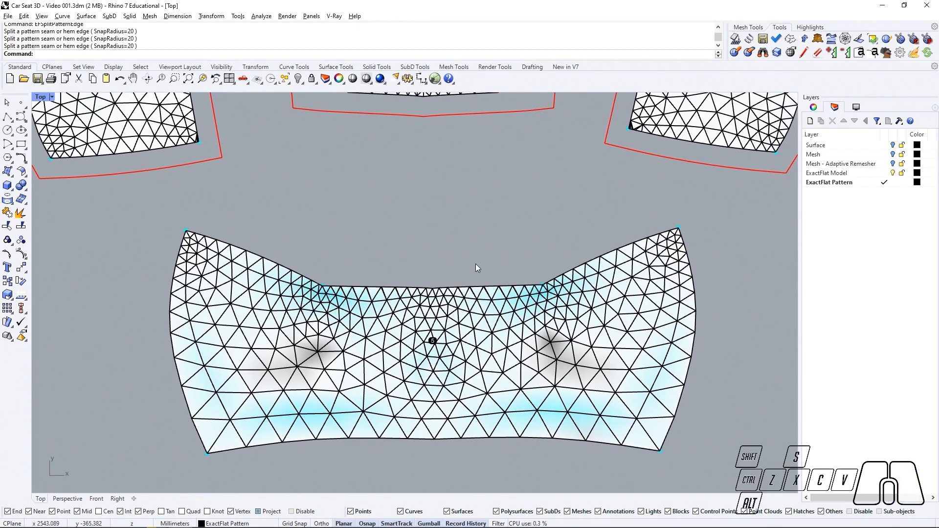
Step: Run EFSetPatternEdgeProperties with an offset of 20 mm and apply it to piece 5's lower edge
right_drag(475, 274, 467, 294)
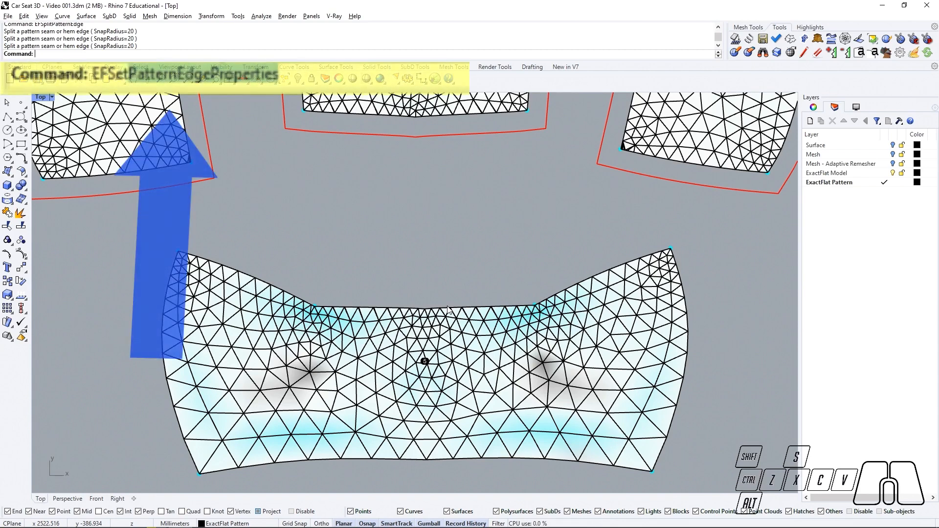
text(EFSetPatternEdgeProperties)
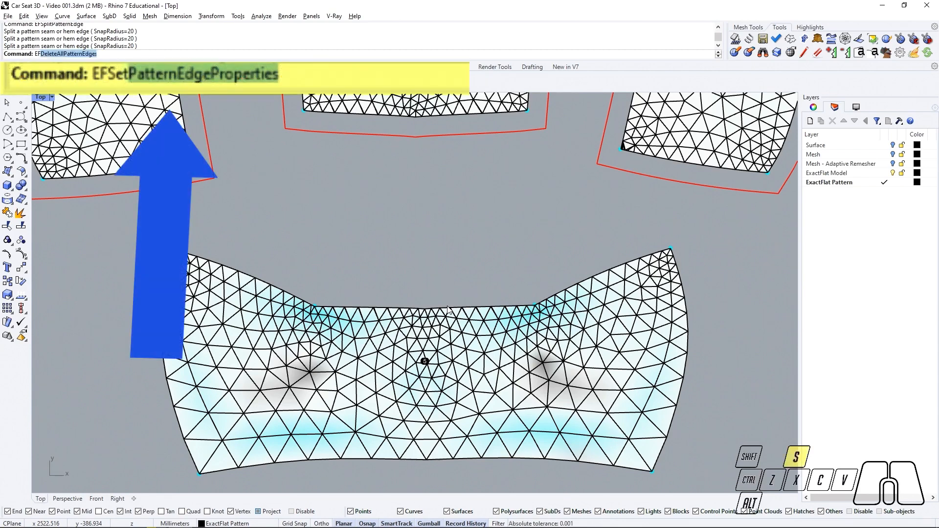
key(Return)
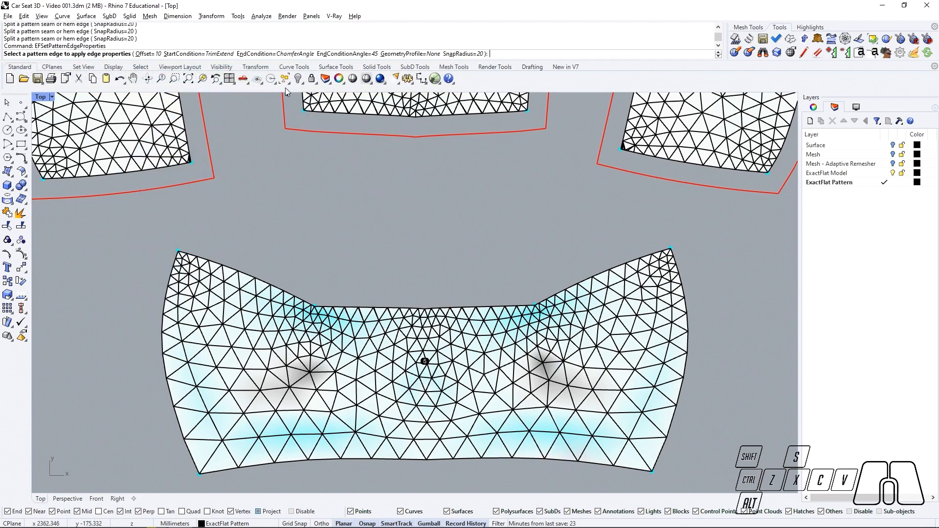
click(151, 53)
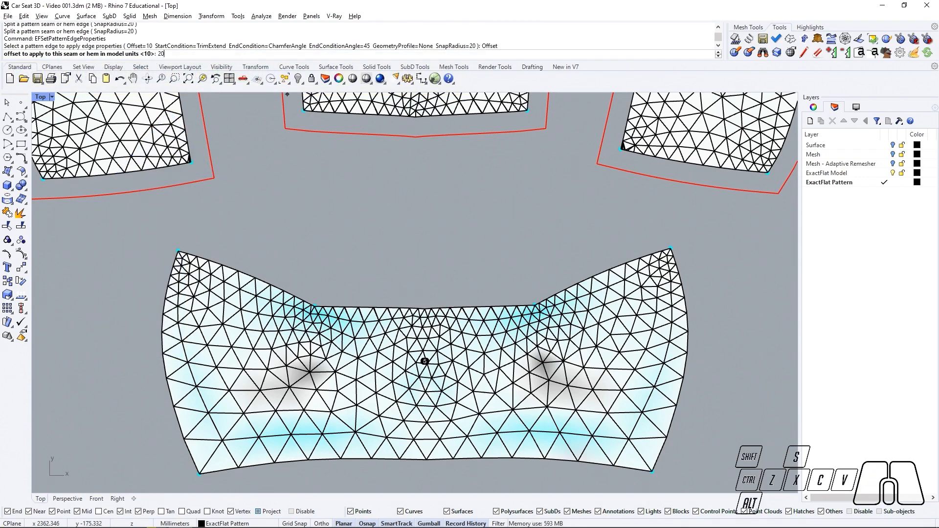
key(Return)
click(443, 451)
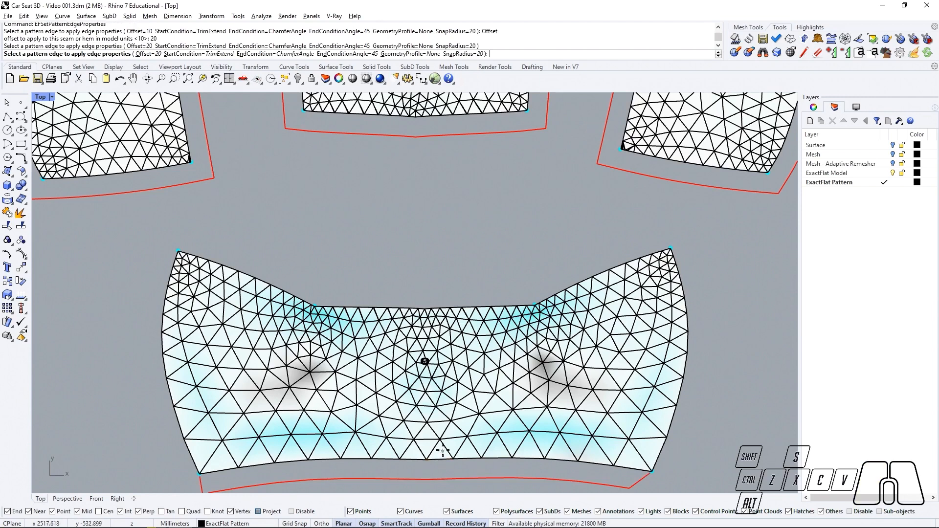
Step: Set the start condition to ChamferAngle at 45 degrees and apply it with the 20 mm offset around all of piece 5's edges
scroll(384, 299, down, 1)
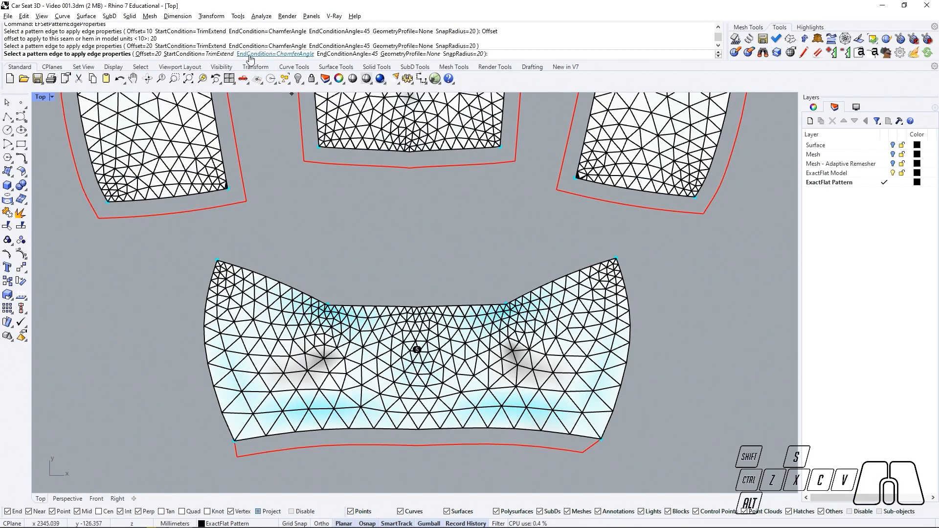
click(198, 54)
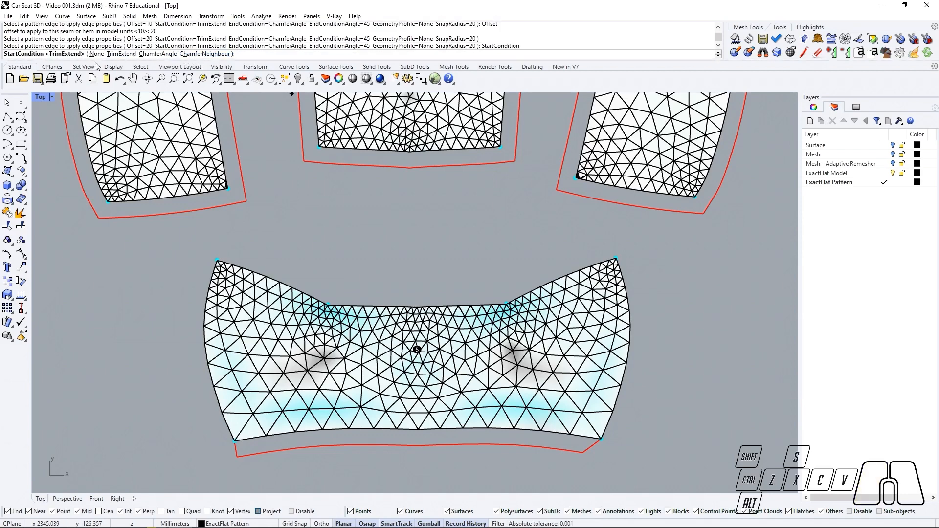
click(154, 54)
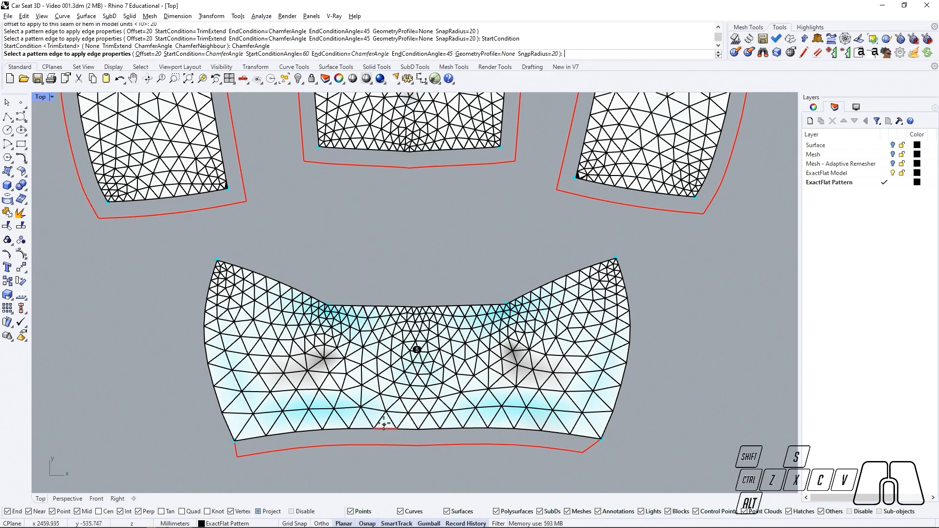
click(289, 54)
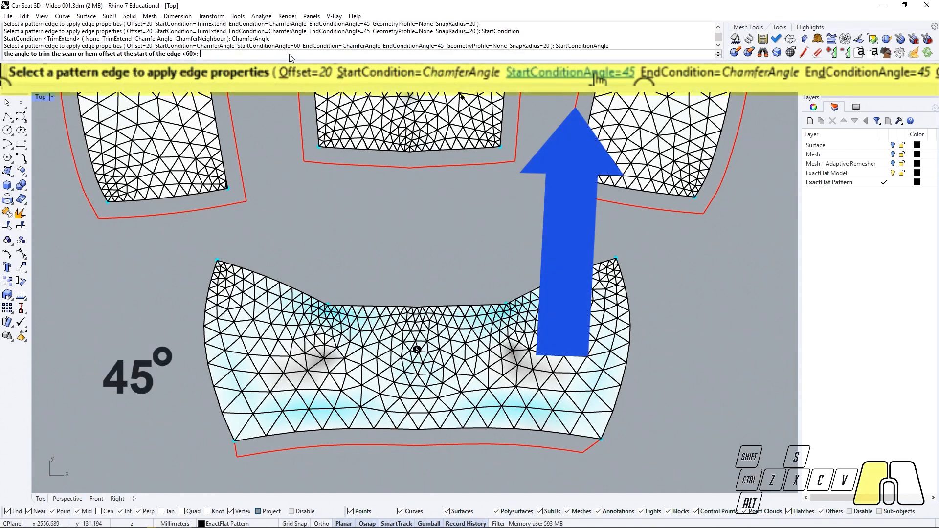
text(45)
key(Return)
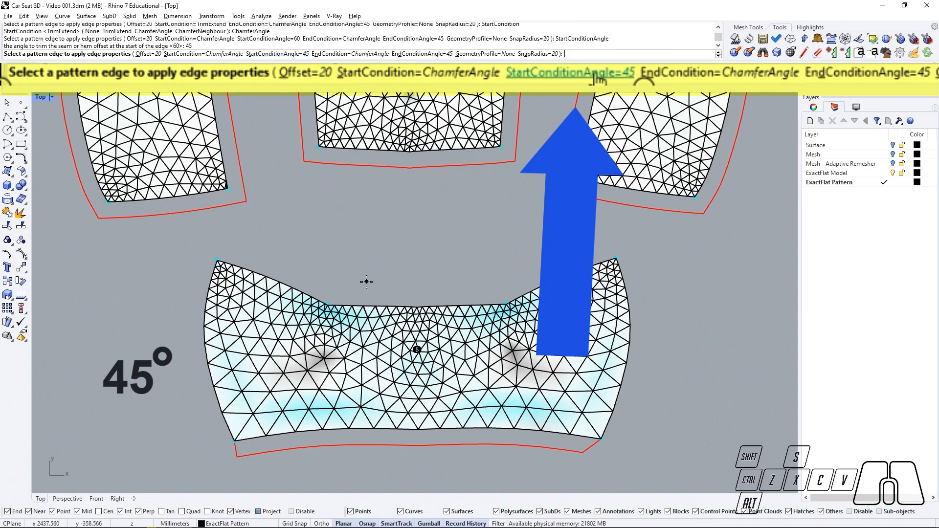
click(211, 376)
click(364, 306)
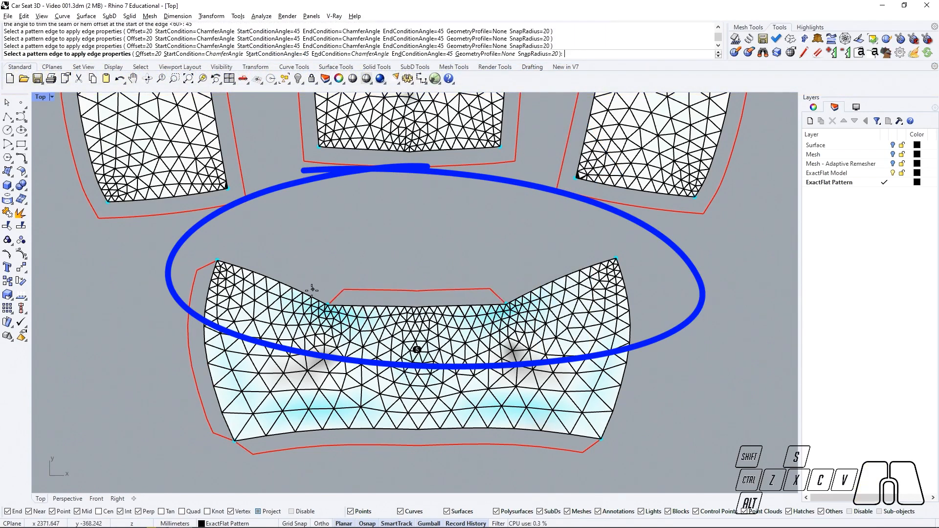
click(540, 283)
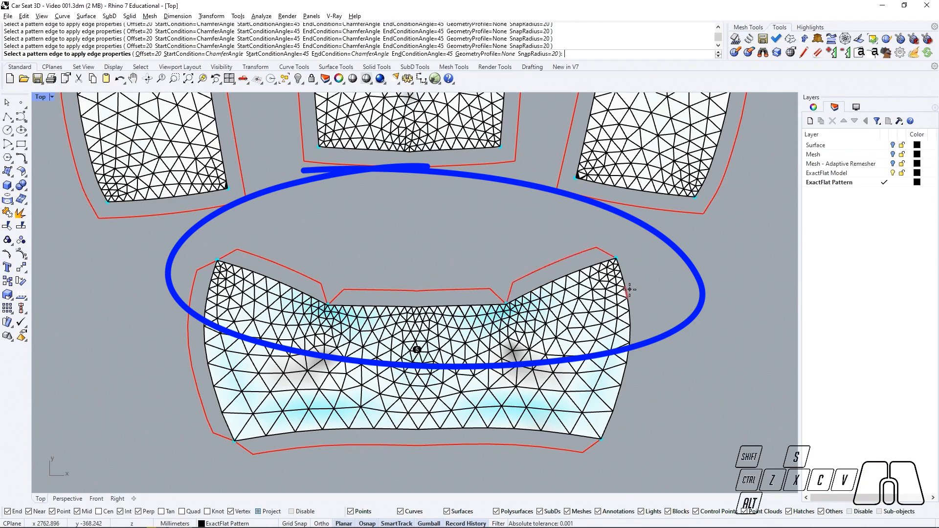
click(629, 290)
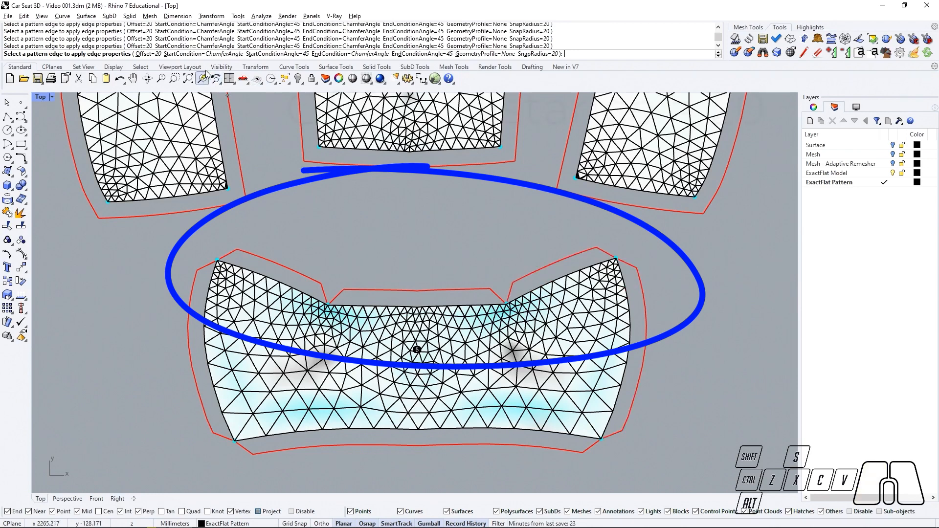
Step: Set the offset to 10 mm, reapply it to piece 5's three upper edges, and finish editing the edge properties
click(157, 54)
key(Return)
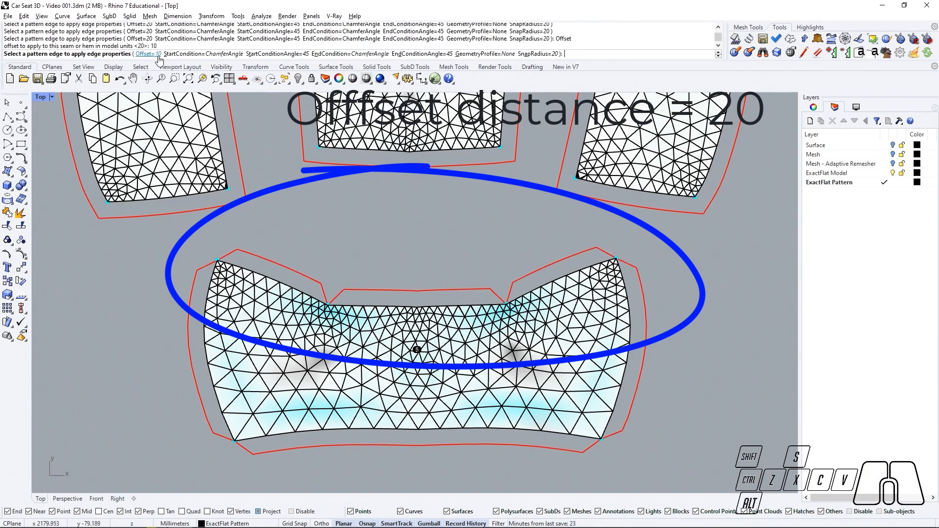
click(290, 288)
click(292, 286)
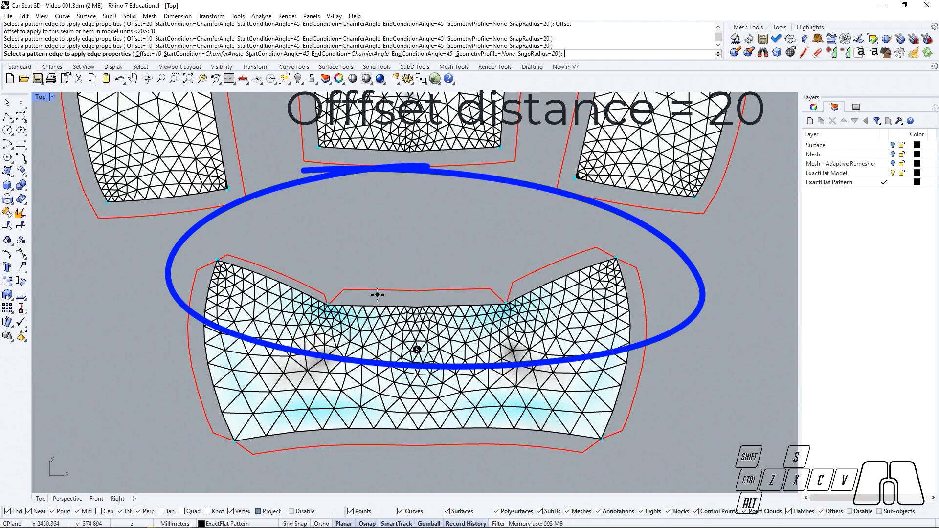
click(380, 304)
click(537, 289)
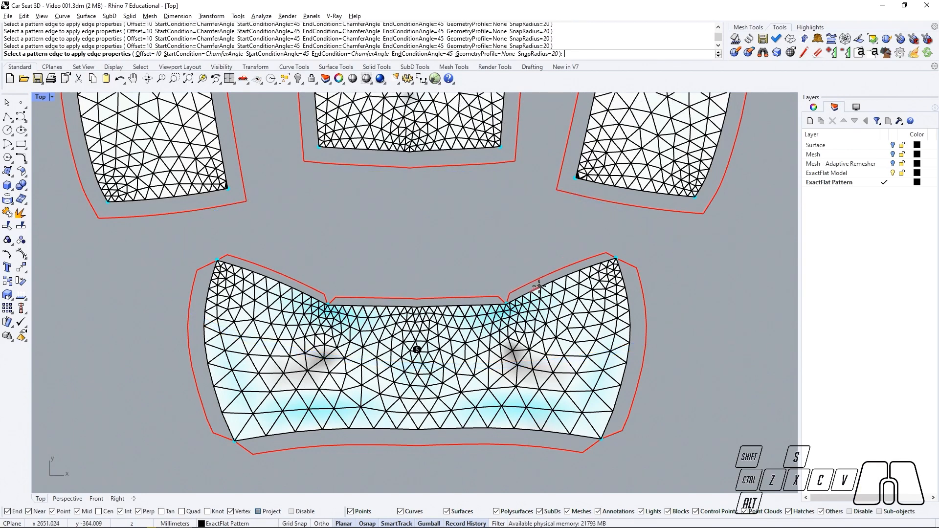
right_click(404, 354)
right_drag(405, 353, 413, 354)
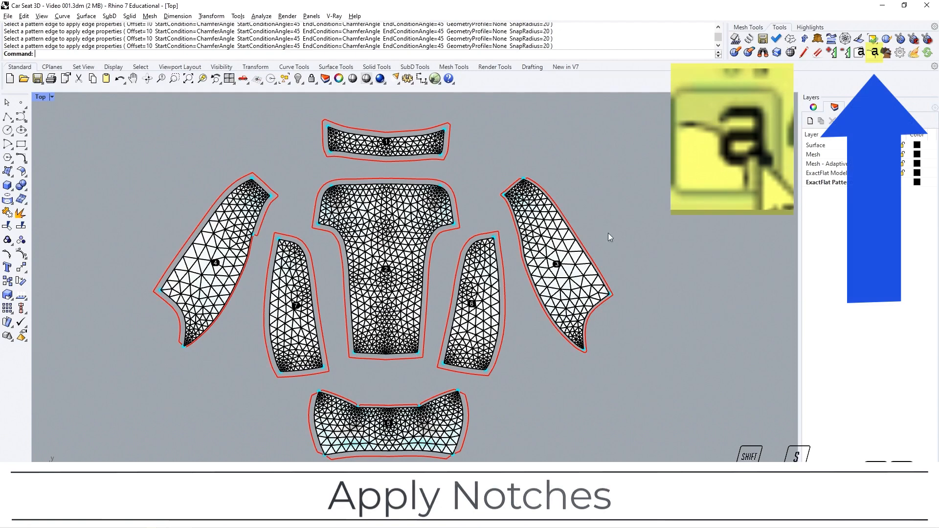
Step: Add default numbered piece tags near the middle of all seven pattern pieces with EFTag
click(873, 53)
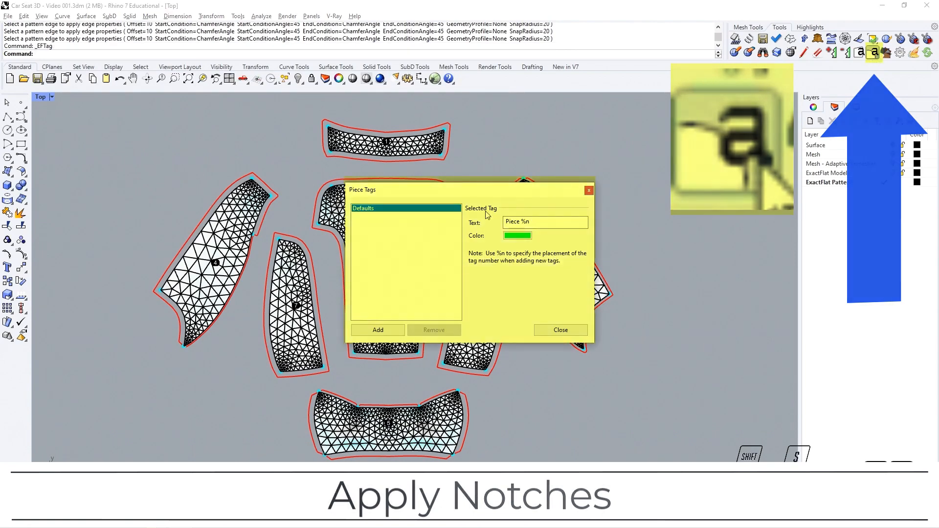
click(380, 331)
click(560, 264)
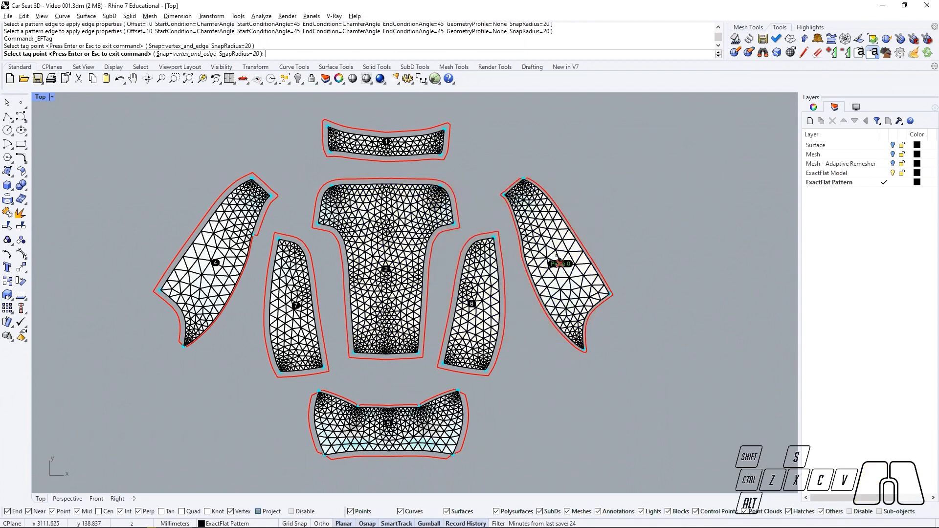
click(482, 301)
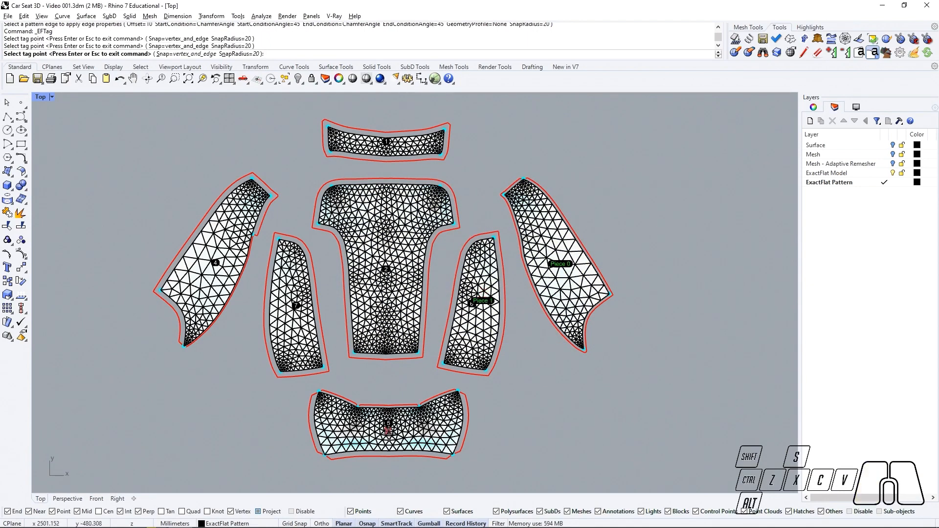
click(388, 432)
click(391, 277)
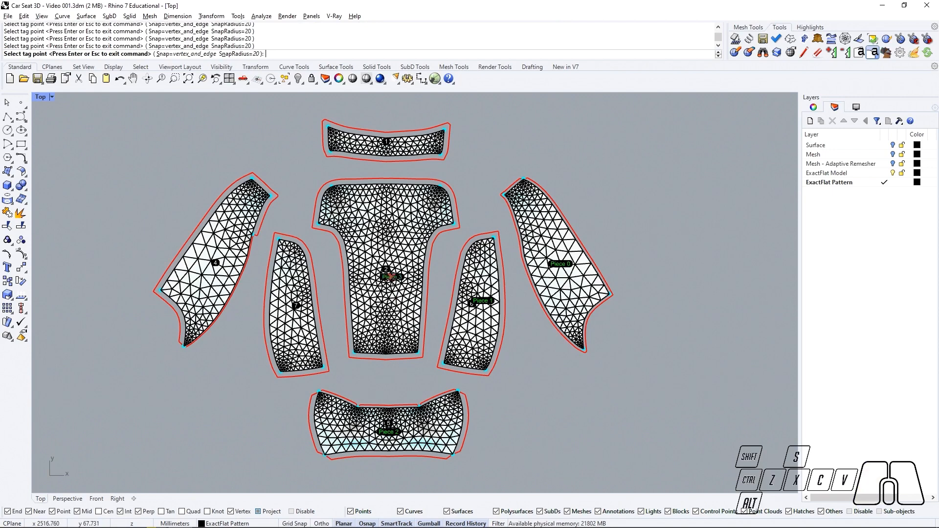
click(304, 318)
click(212, 261)
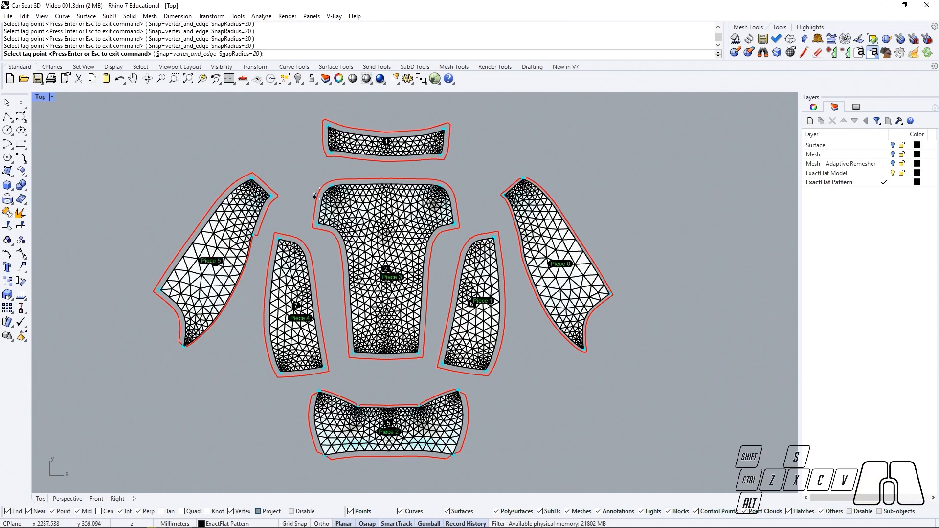
right_click(469, 192)
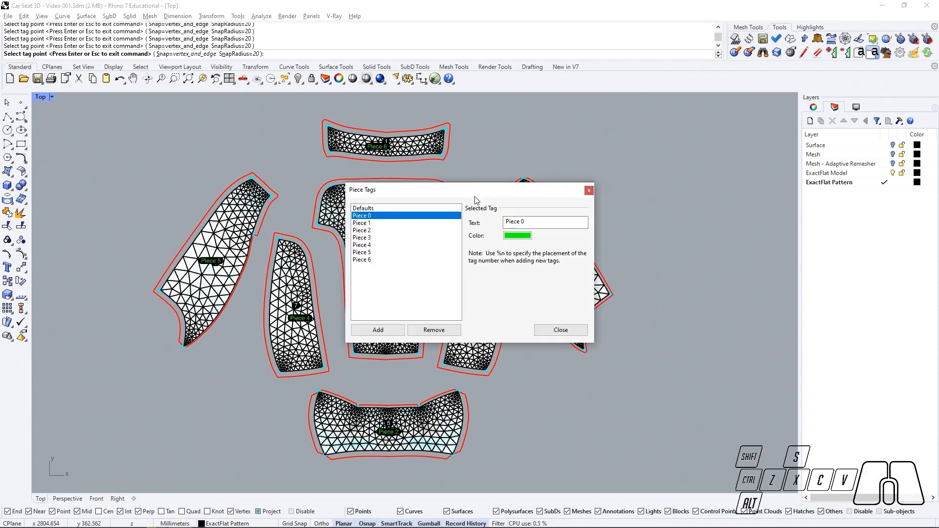
drag(470, 192, 704, 177)
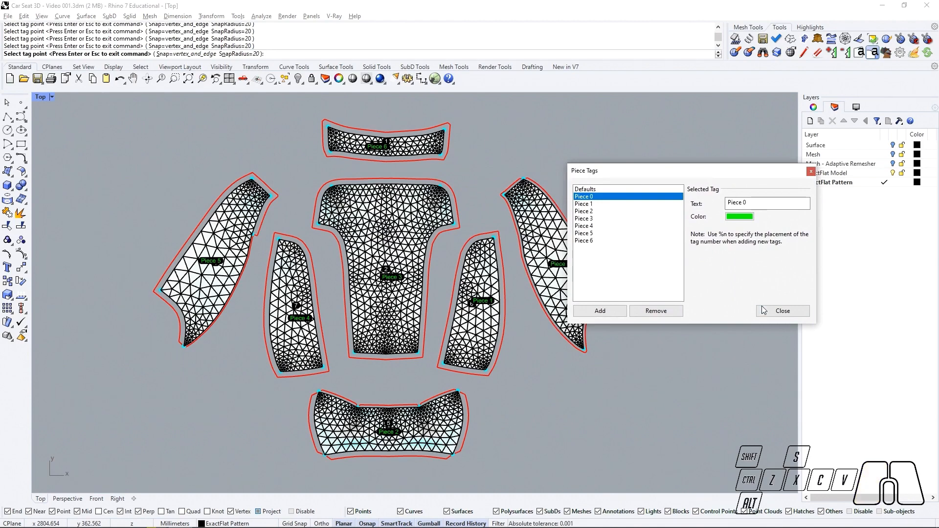
click(782, 311)
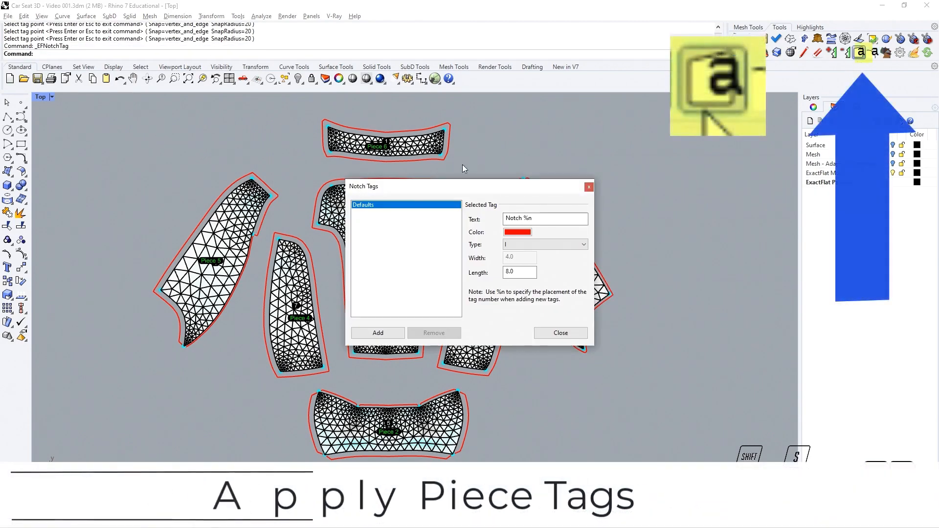
Step: Add four default I-type notch tags down piece 2's long edge facing piece 6 with EFNotchTag
drag(462, 186, 672, 148)
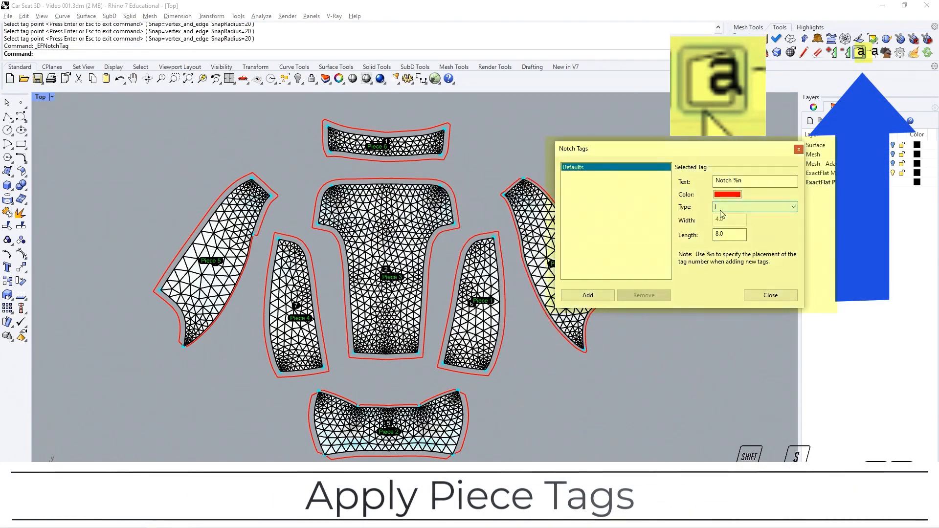
click(585, 294)
scroll(396, 222, up, 3)
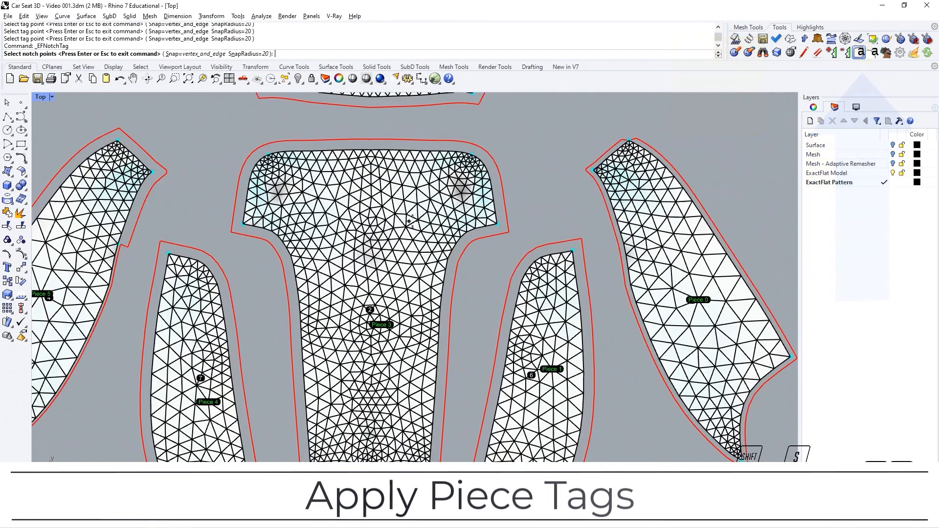
click(443, 281)
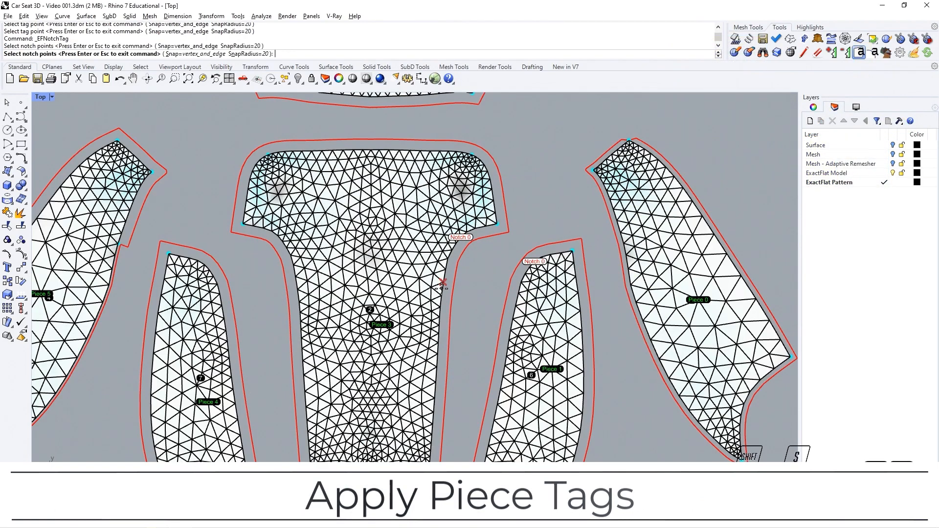
click(443, 282)
click(435, 382)
click(431, 443)
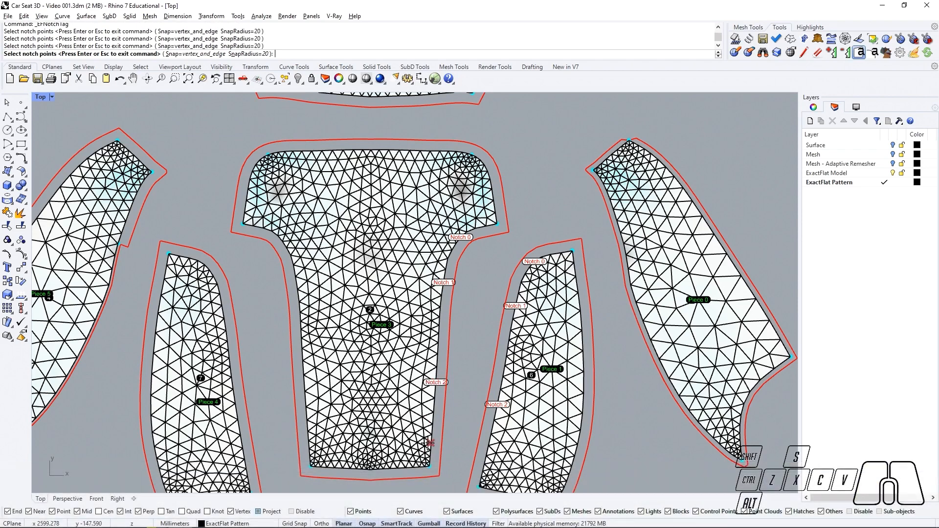
key(Return)
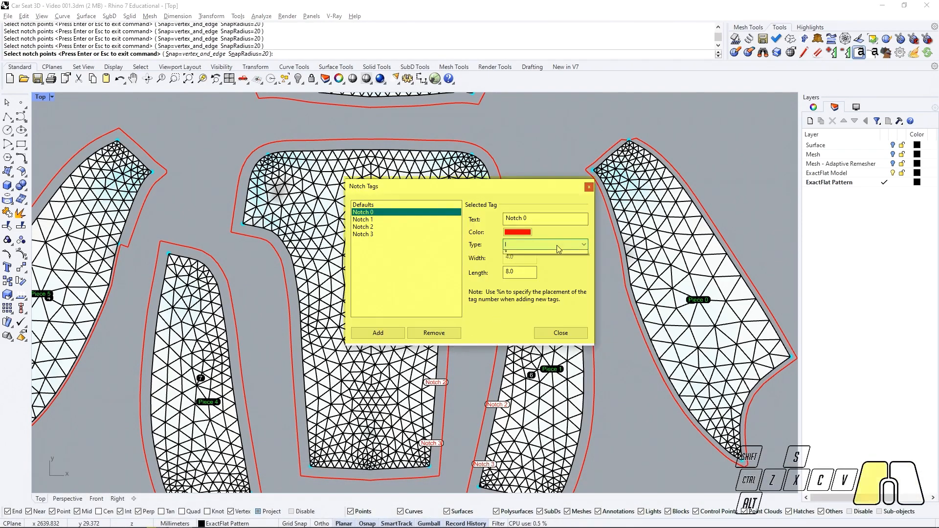
Step: Change the default notch tag type to V
key(Up)
click(523, 246)
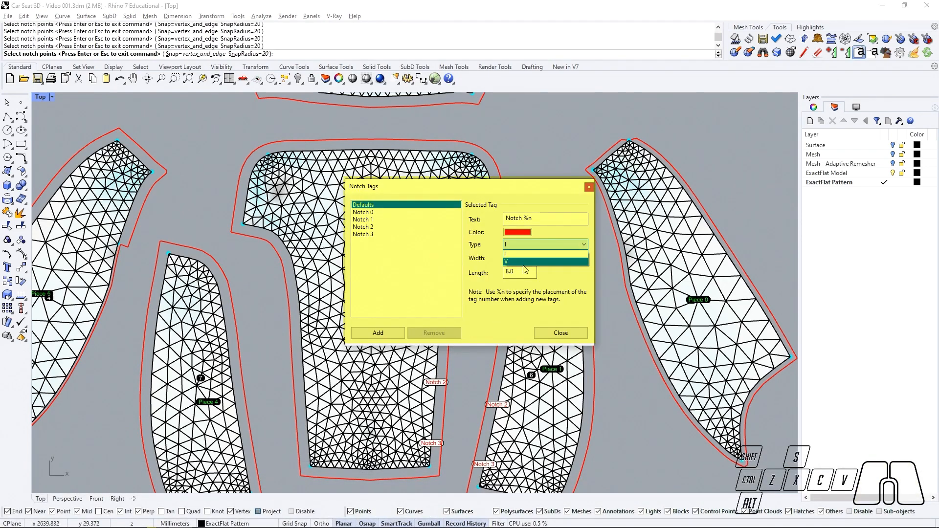
click(509, 263)
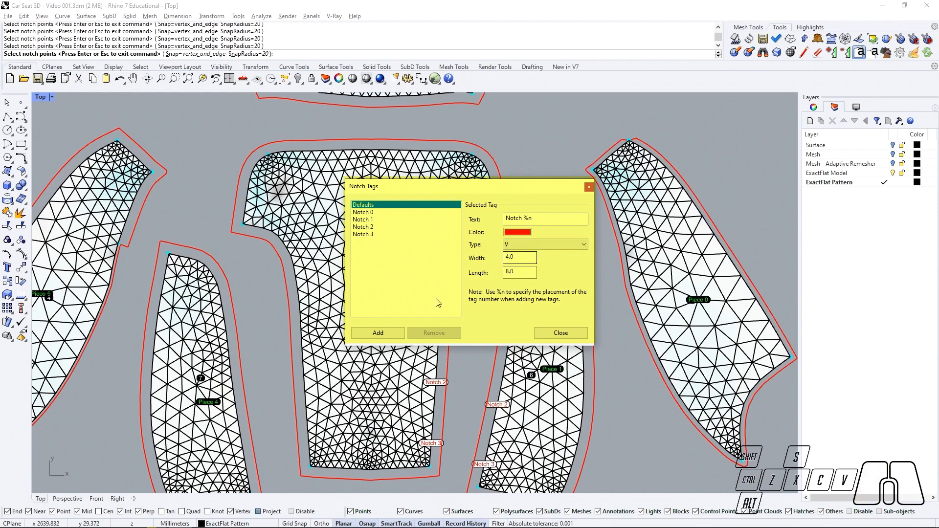
Step: Add four V-type notch tags down piece 2's long edge facing piece 7 and finish adding notch tags
click(387, 334)
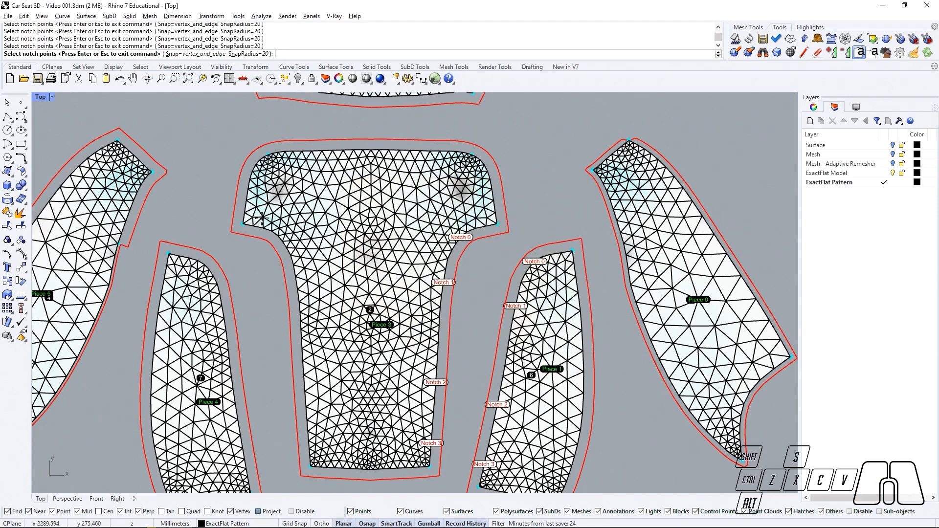
click(272, 231)
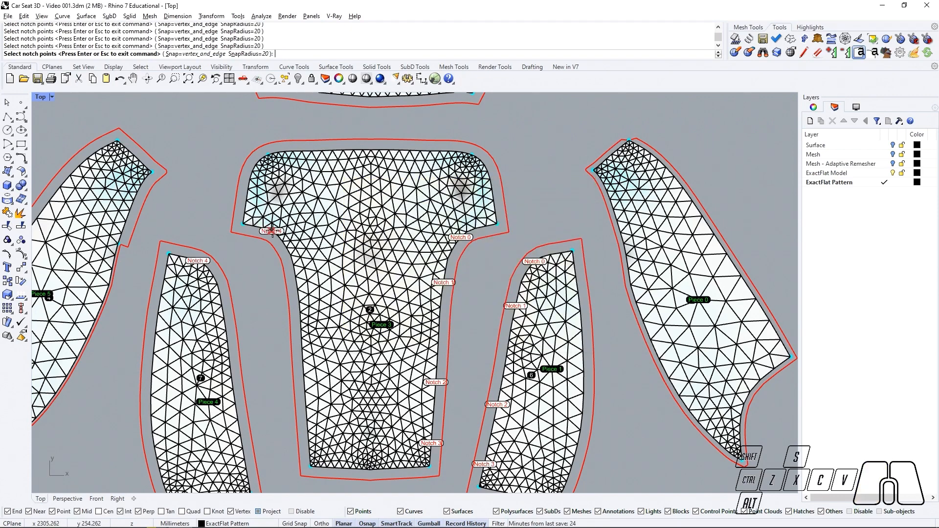
click(306, 293)
right_drag(306, 292, 328, 197)
click(326, 280)
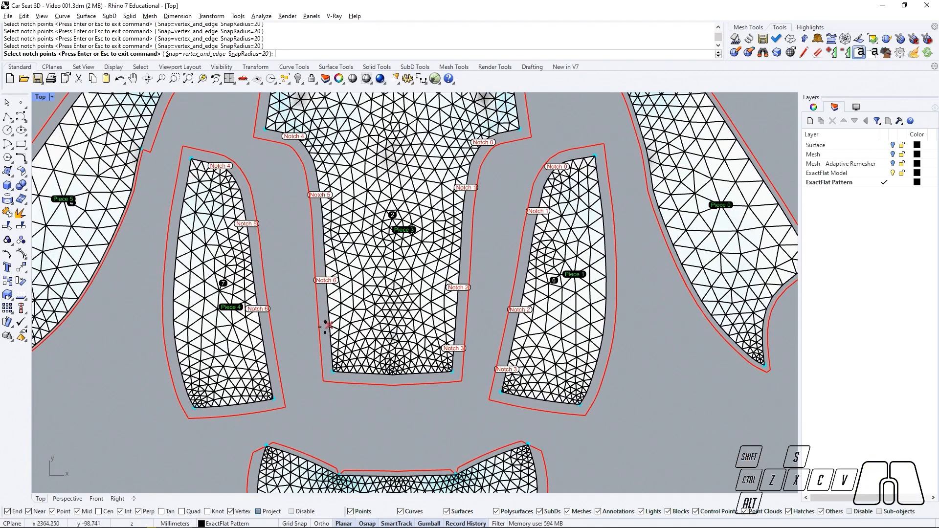
click(331, 345)
key(Return)
click(560, 334)
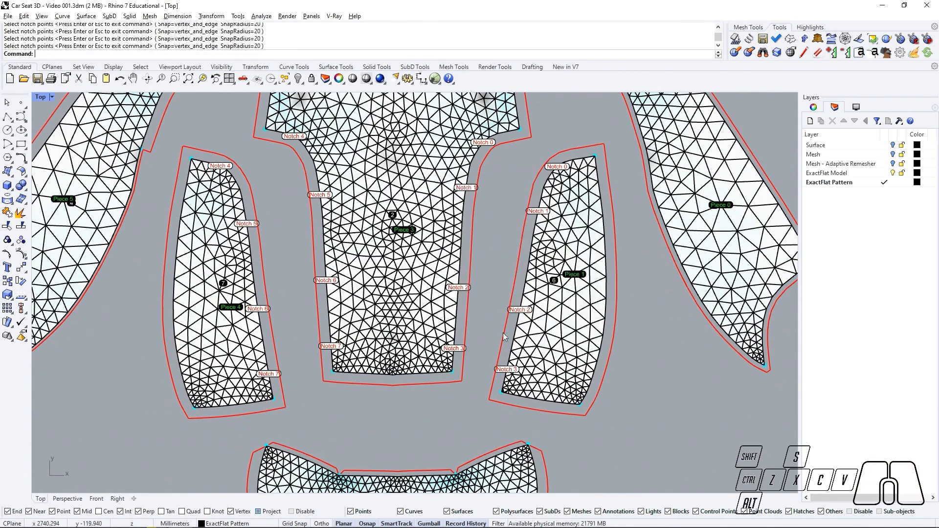
scroll(503, 332, down, 5)
right_drag(442, 288, 457, 310)
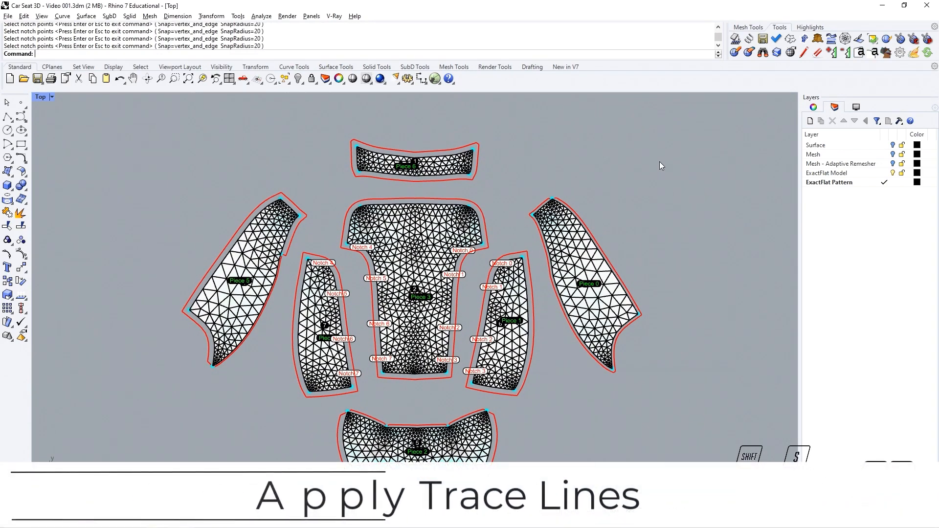
Step: Draw a six-point, degree 5 control point curve over piece 2 of the 3D seat, following its seam with piece 6 past Notch 3 to Notch 0
double_click(40, 97)
right_drag(169, 158, 299, 170)
scroll(296, 169, down, 6)
right_drag(147, 178, 235, 195)
scroll(235, 198, up, 14)
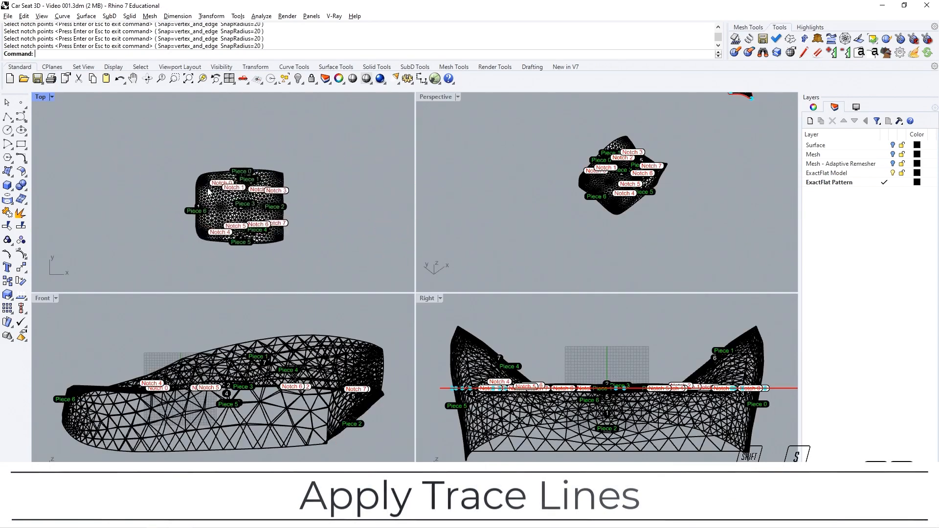
scroll(272, 162, down, 3)
click(21, 117)
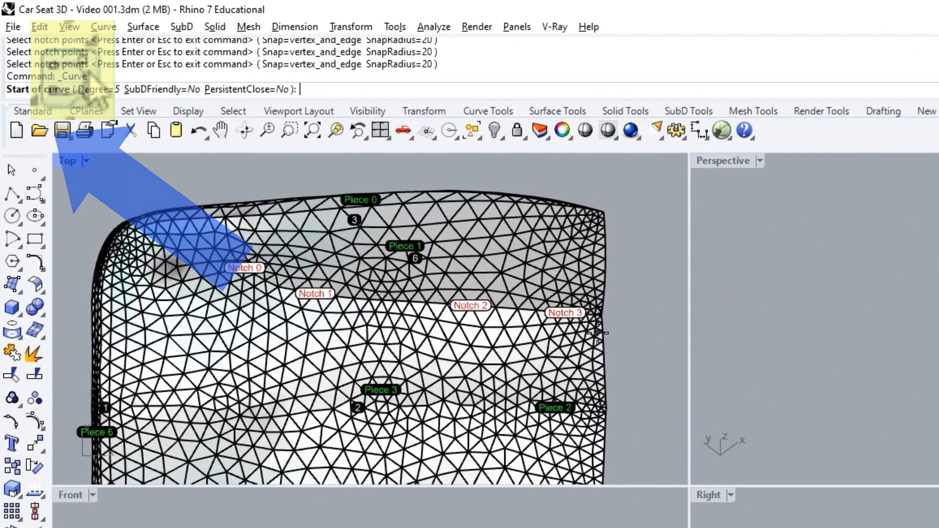
click(597, 333)
click(401, 323)
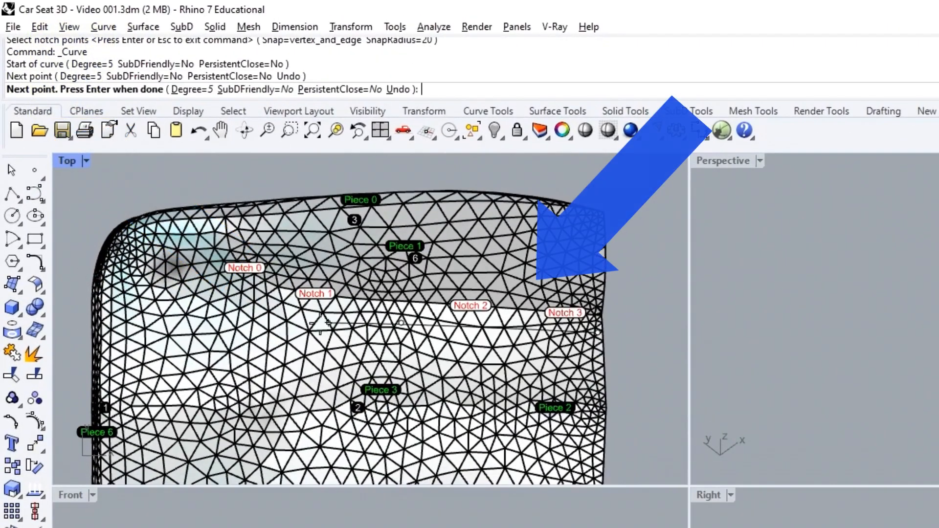
click(292, 320)
click(229, 307)
click(202, 282)
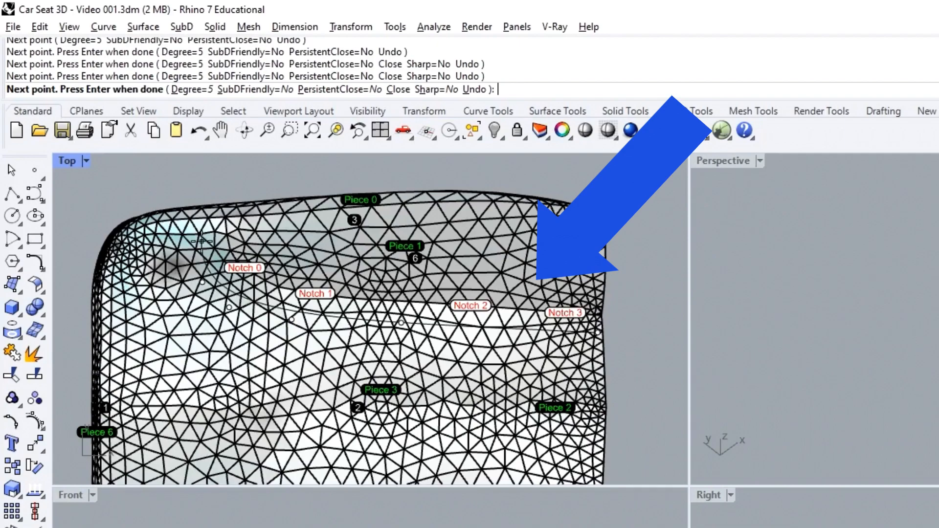
click(199, 231)
key(Return)
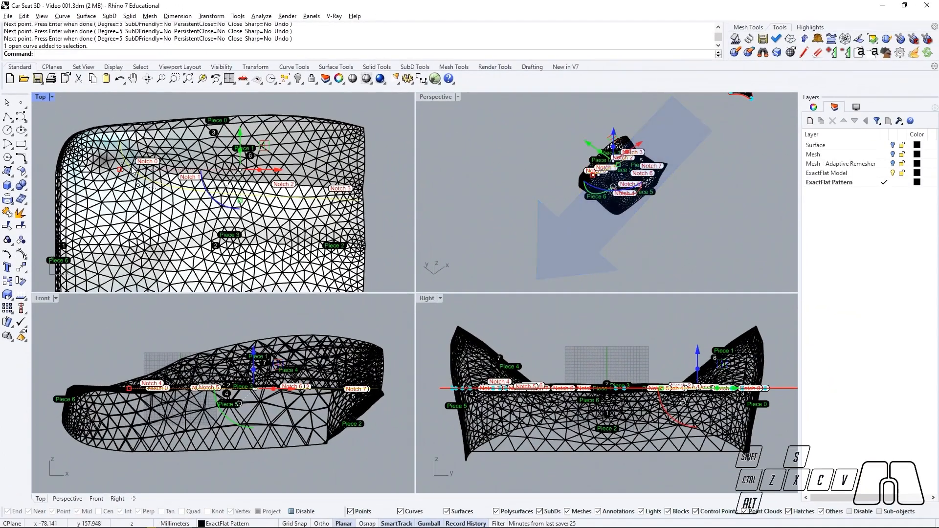
Step: Trace the new curve onto piece 2 of the 3D model with EFTrace, using tolerance 0 and a curve fit tolerance of 1
scroll(533, 188, up, 10)
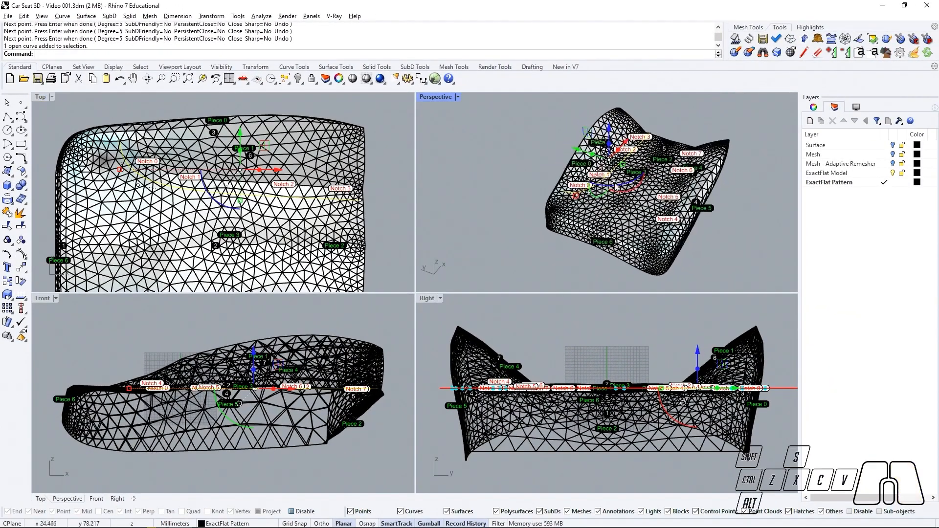
scroll(633, 165, down, 4)
scroll(684, 243, up, 2)
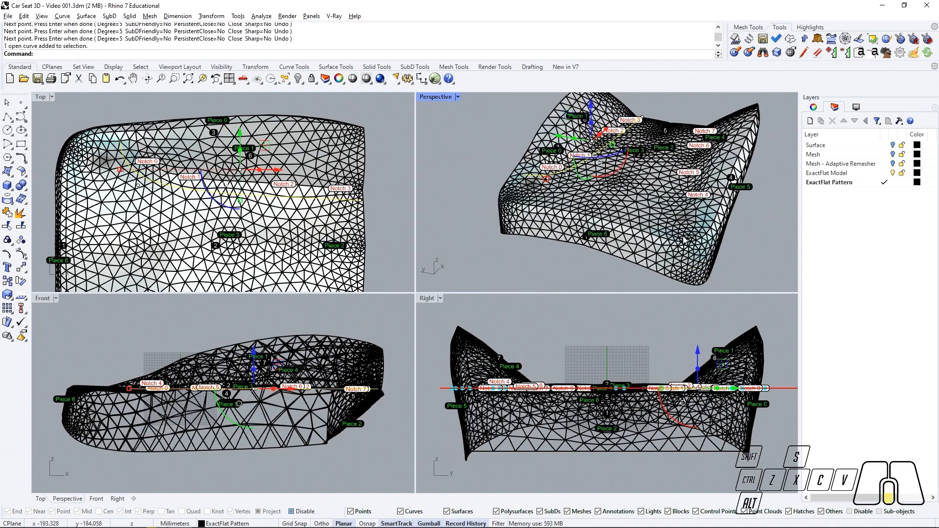
right_drag(683, 242, 649, 180)
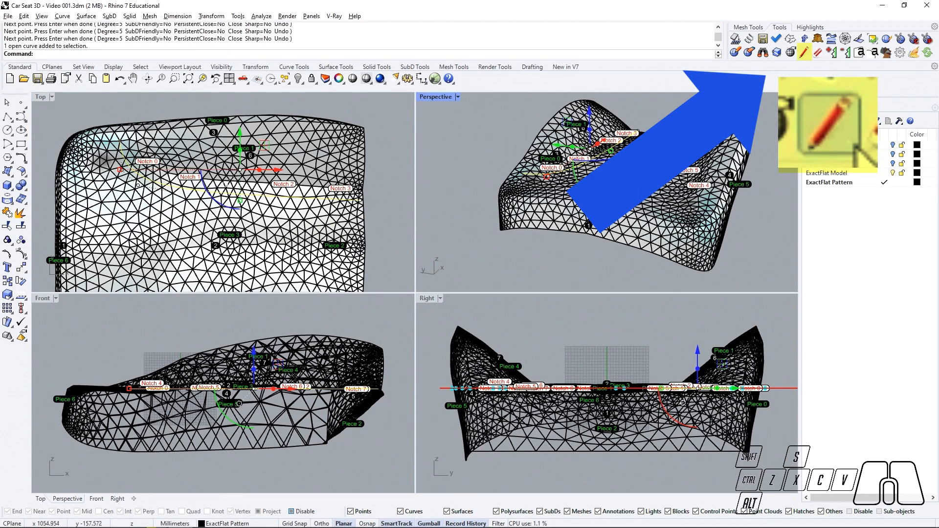
click(804, 52)
right_drag(594, 166, 596, 184)
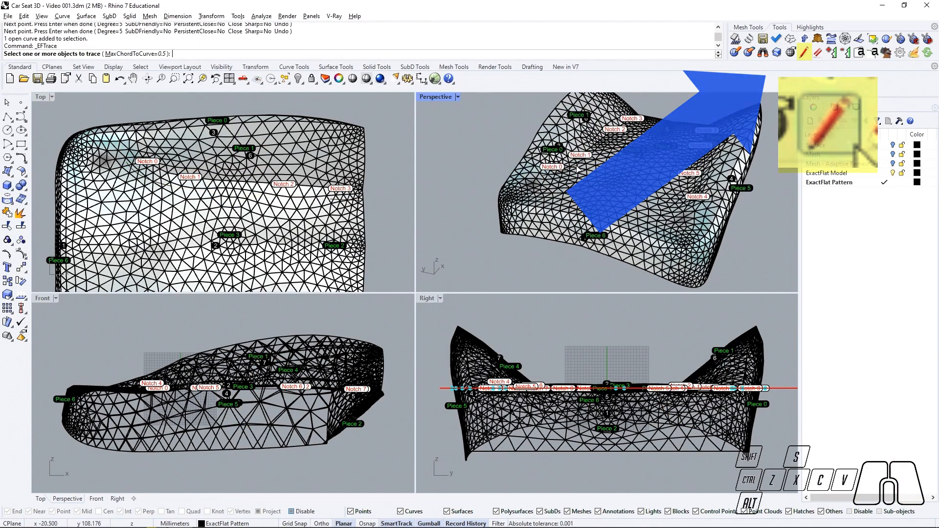
click(610, 166)
key(Return)
click(650, 198)
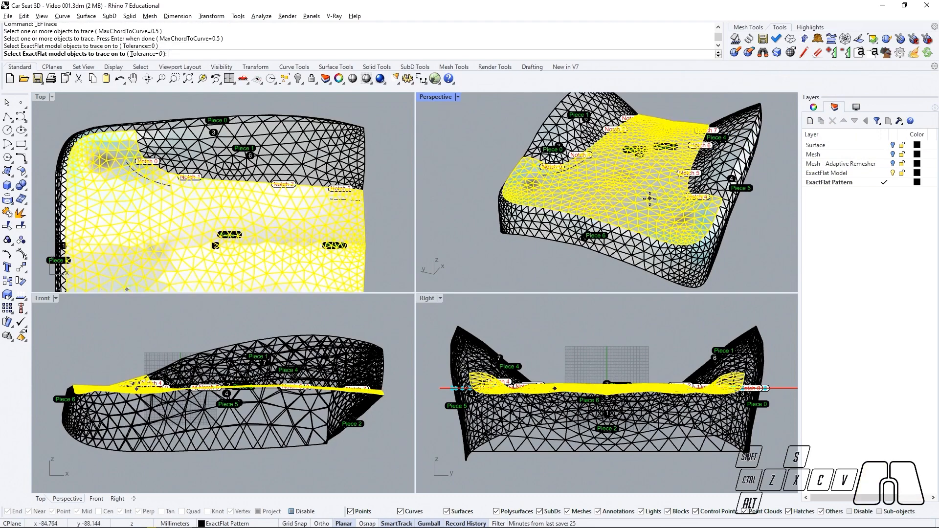
key(Return)
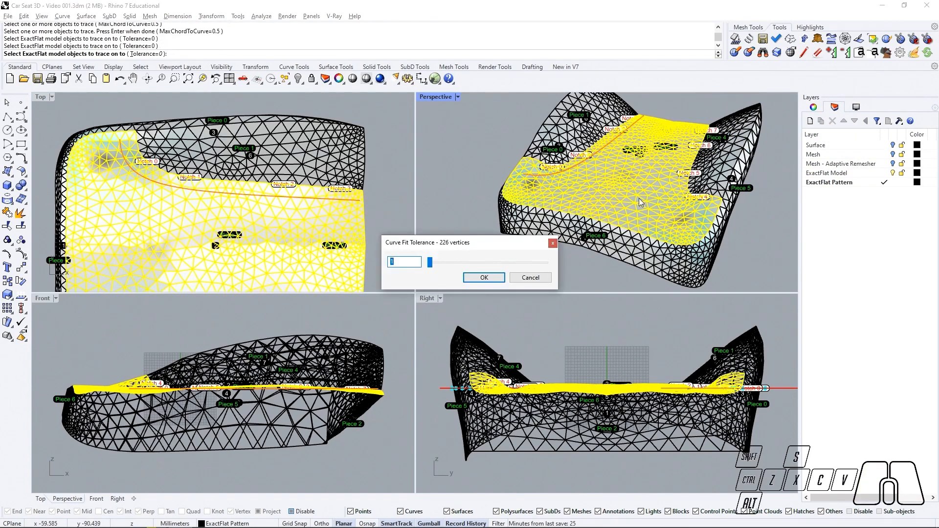
click(484, 277)
Step: Examine the traced line on flattened piece 2 and the overall pattern layout
double_click(42, 99)
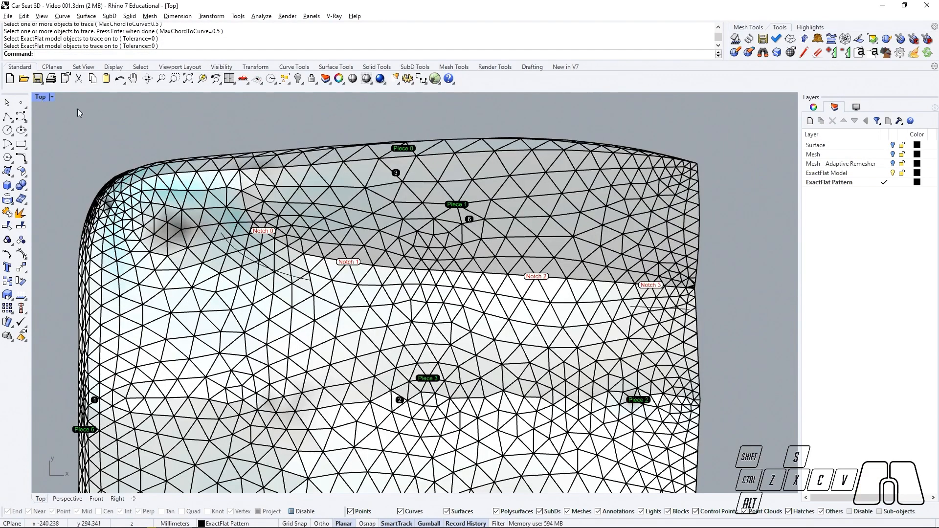
scroll(302, 232, down, 18)
right_drag(431, 259, 309, 290)
scroll(520, 274, up, 8)
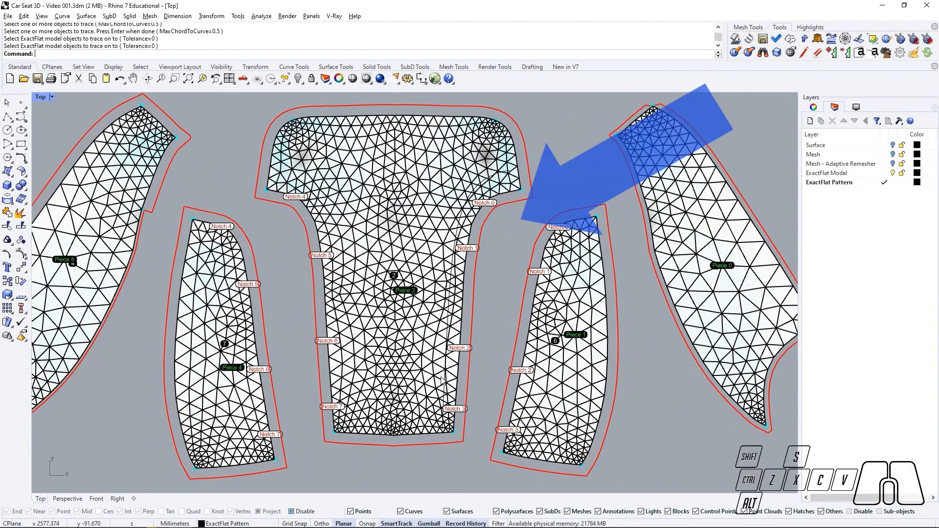
scroll(457, 289, down, 3)
scroll(457, 291, down, 3)
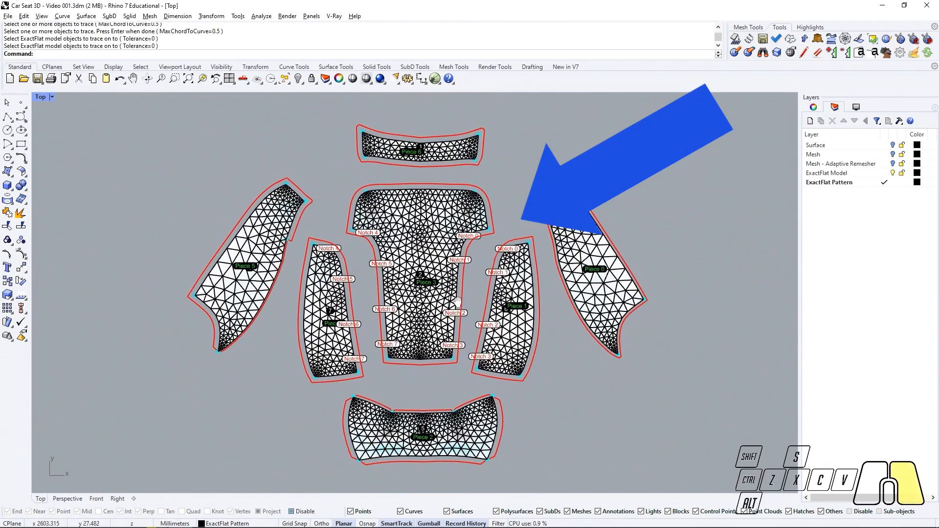
right_drag(456, 301, 455, 303)
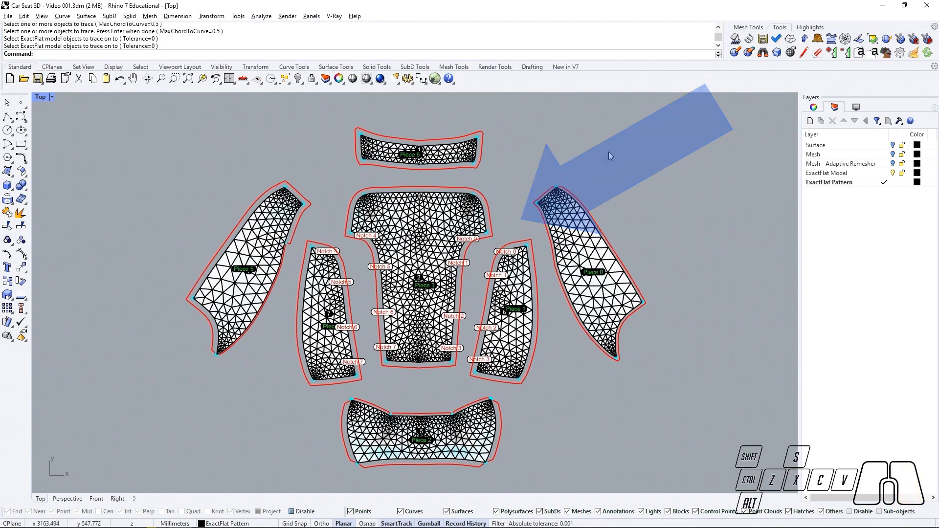
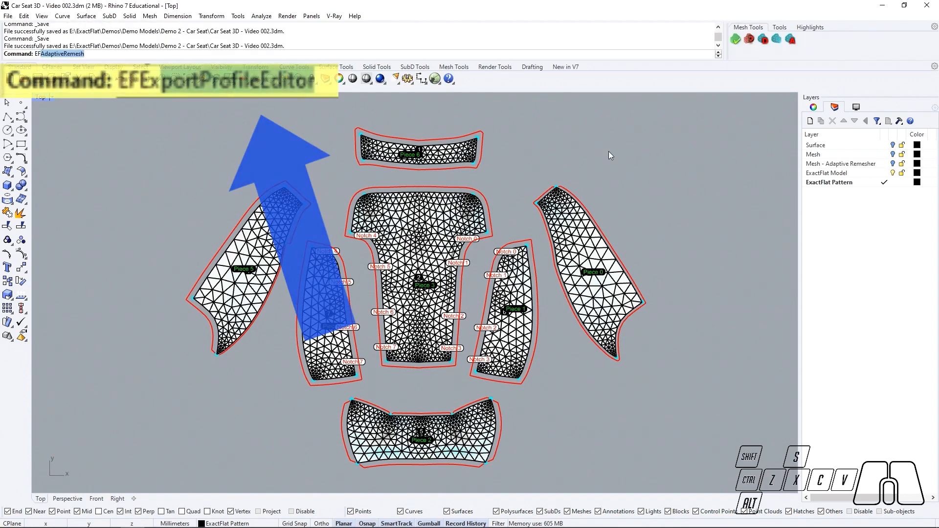
Step: Open the export profile editor with EFExportProfileEditor and review the ExactFlat Classic and Gerber Cutworks profiles
text(EFExportProfileEditor)
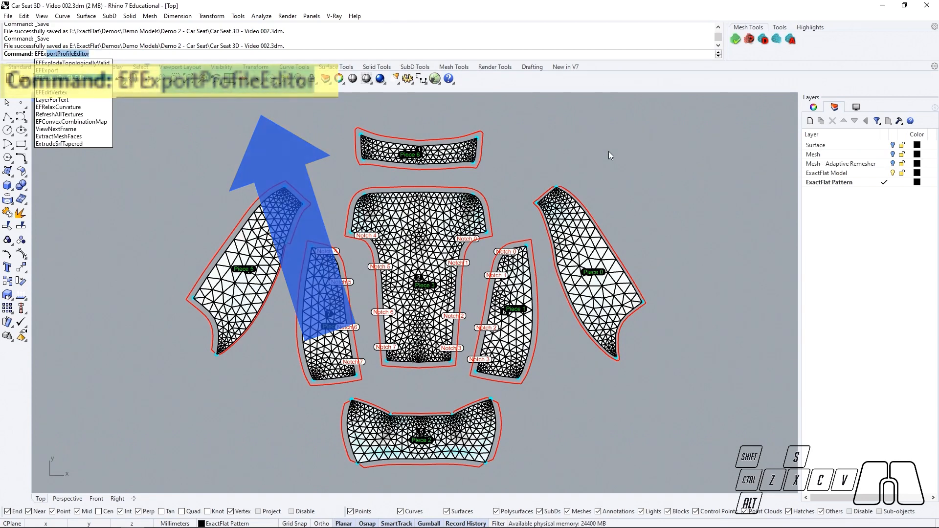
key(Return)
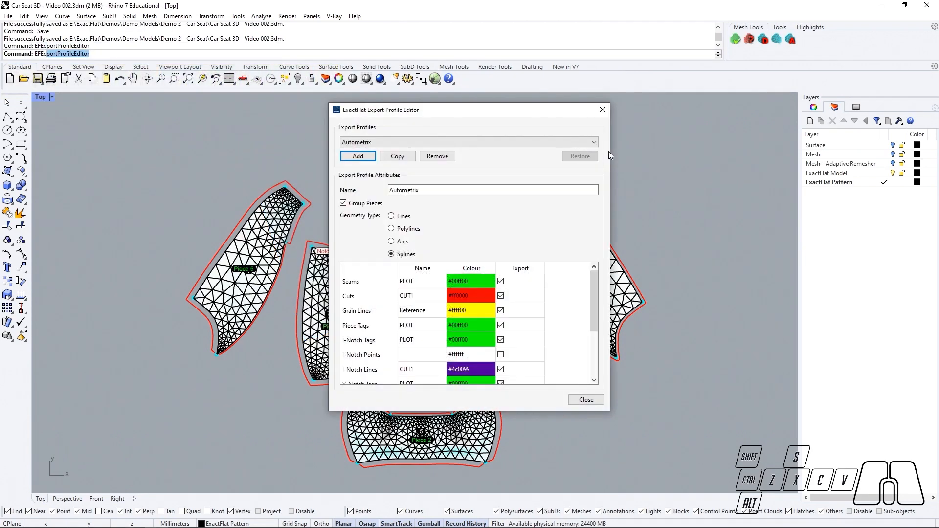
click(595, 143)
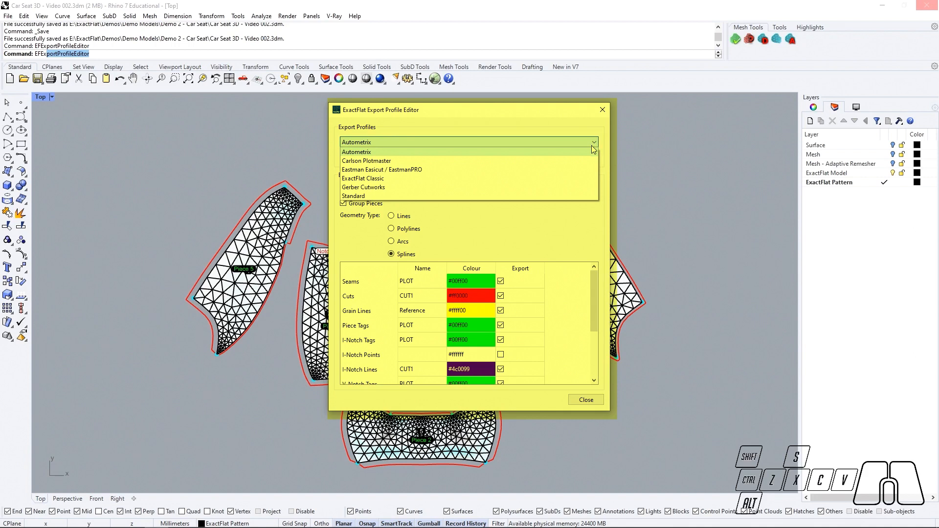
click(579, 180)
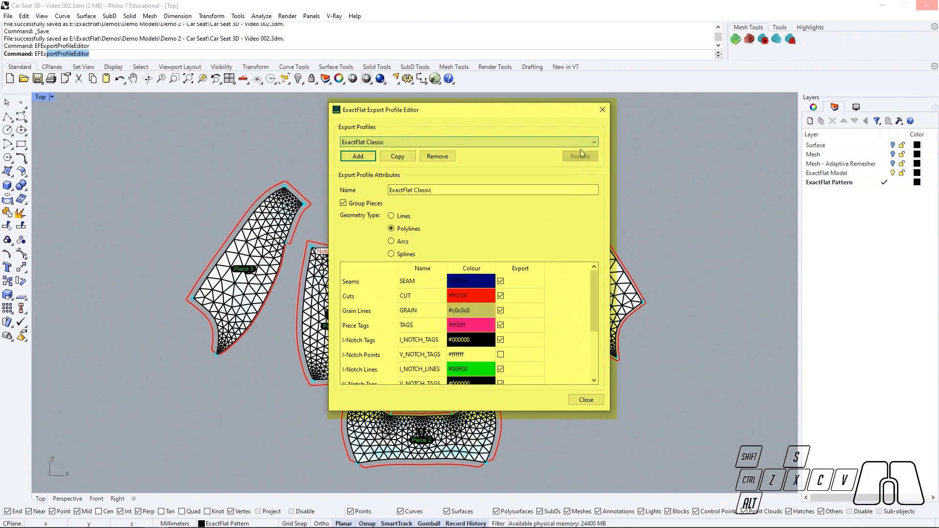
click(580, 145)
click(568, 188)
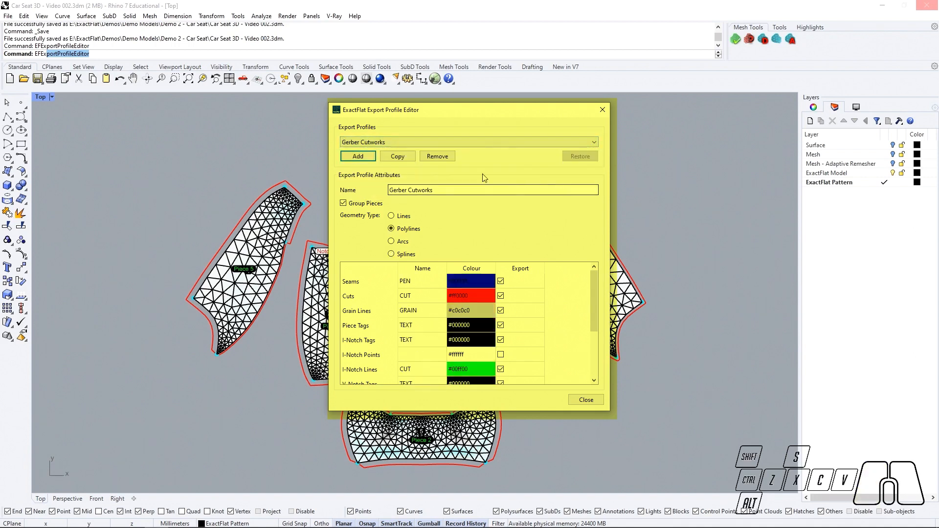
Step: Add an export profile named New Profile 01 with grouped pieces and Splines as the geometry type
click(398, 157)
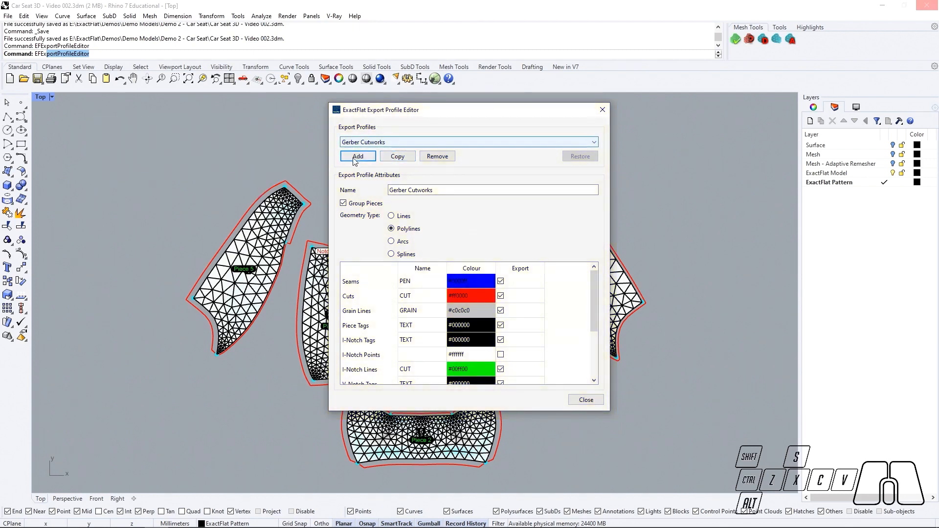
click(357, 158)
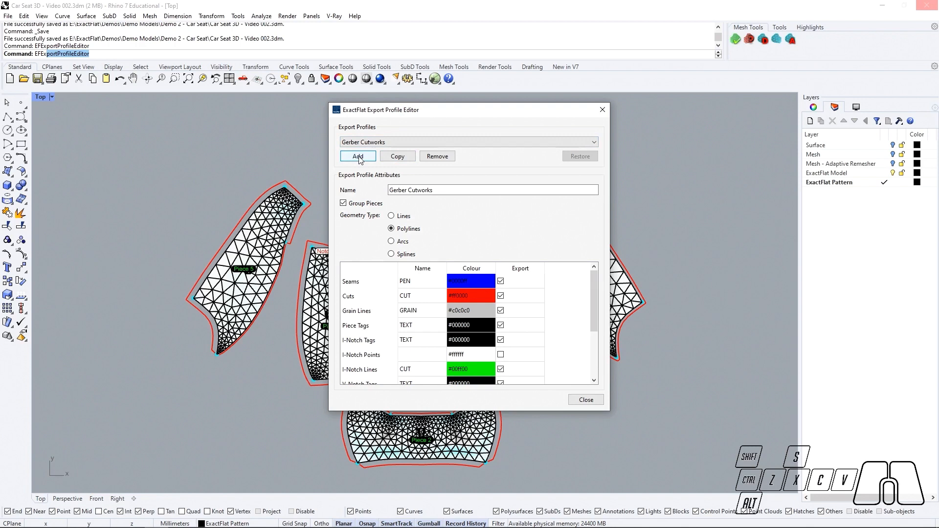
click(358, 157)
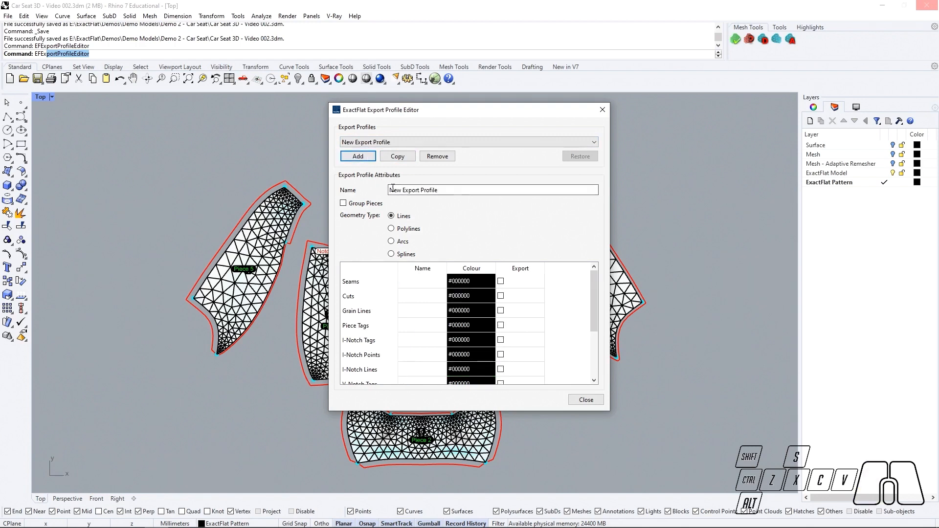
drag(452, 188, 374, 190)
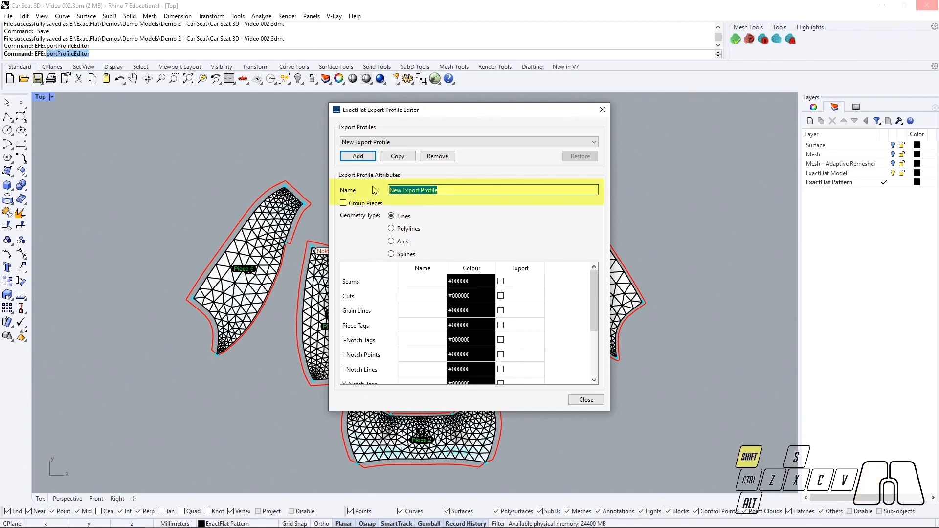
text(New Pro)
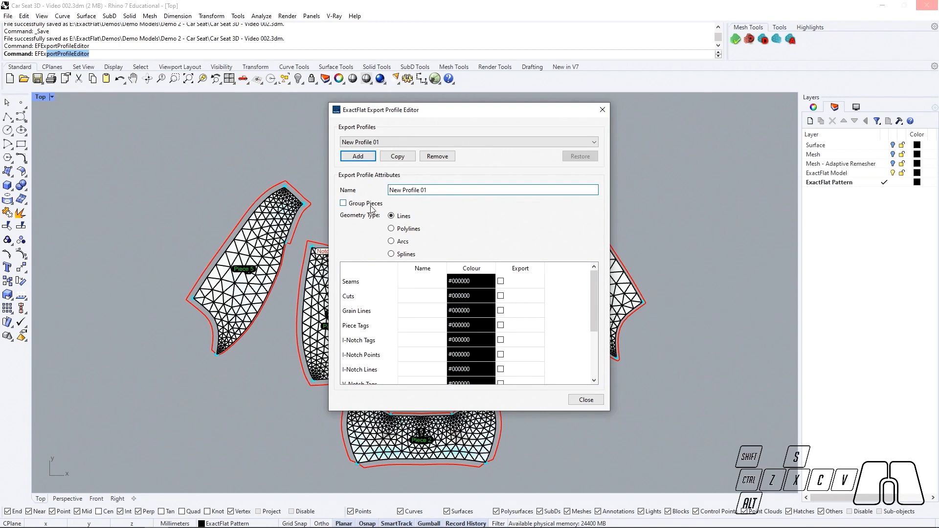
click(368, 207)
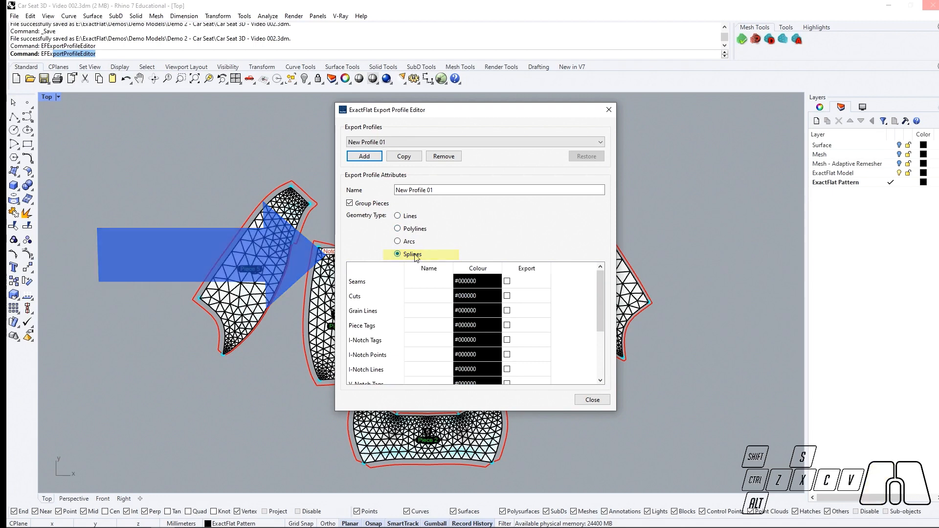
click(415, 257)
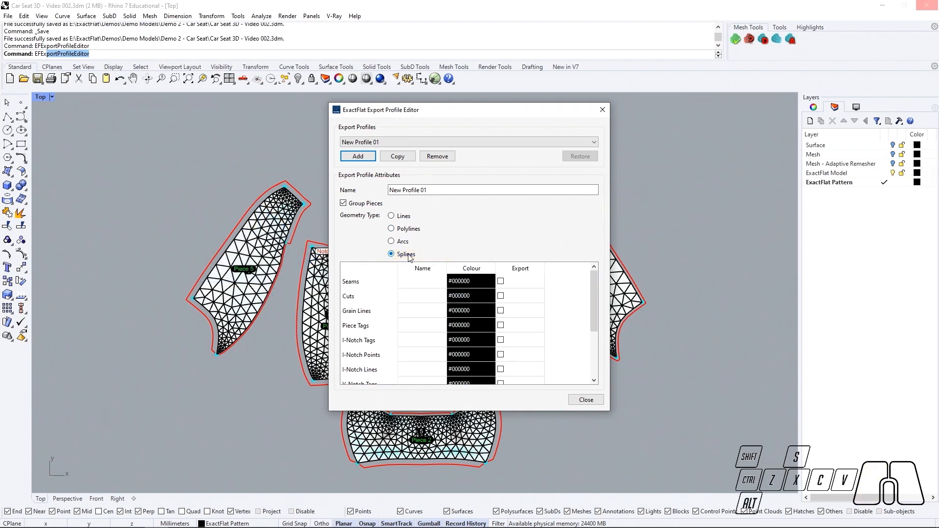
Step: Name the Seams layer SEAM LINES in the New Profile 01 export profile
click(423, 281)
key(Caps_Lock)
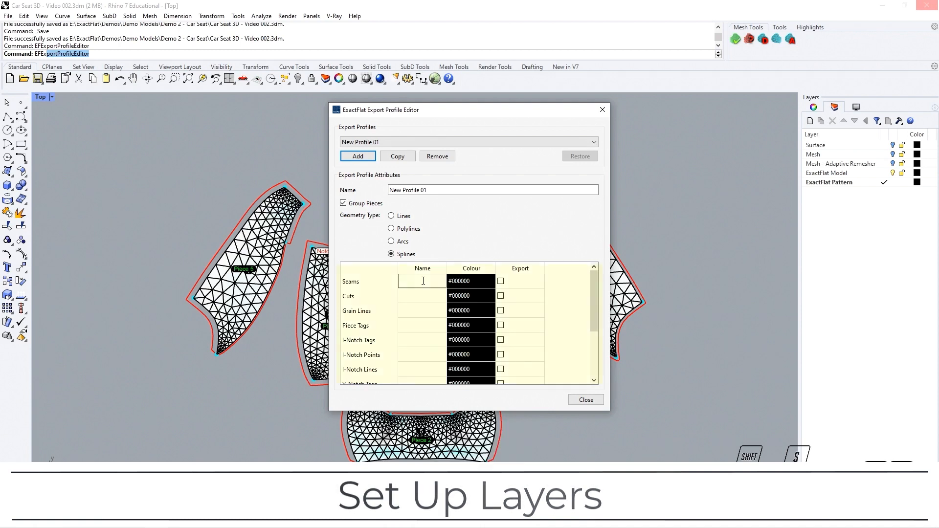
text(SEAM LINES)
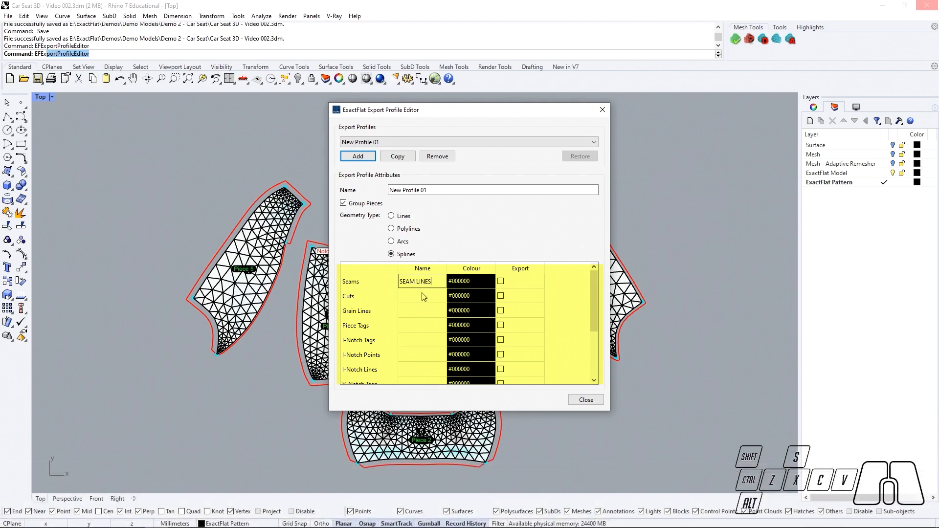
Step: Name the Cuts layer CUT, the Grain Lines layer GRAIN and the Piece Tags layer PIECE TAGS
click(424, 296)
text(CUT)
click(410, 309)
key(Return)
text(PIECE TAGS)
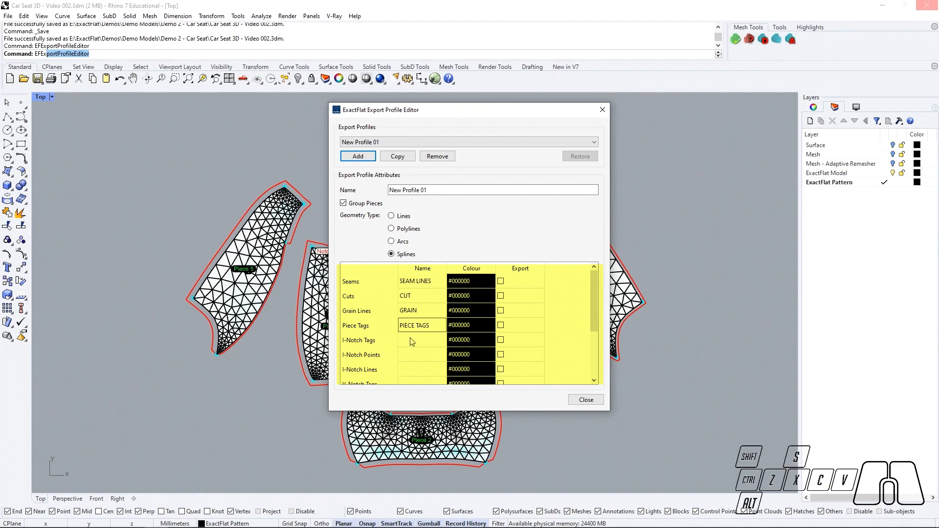
Step: Name the I-Notch and V-Notch tag layers NOTCH TAGS and both notch line layers NOTCHES
scroll(411, 341, down, 1)
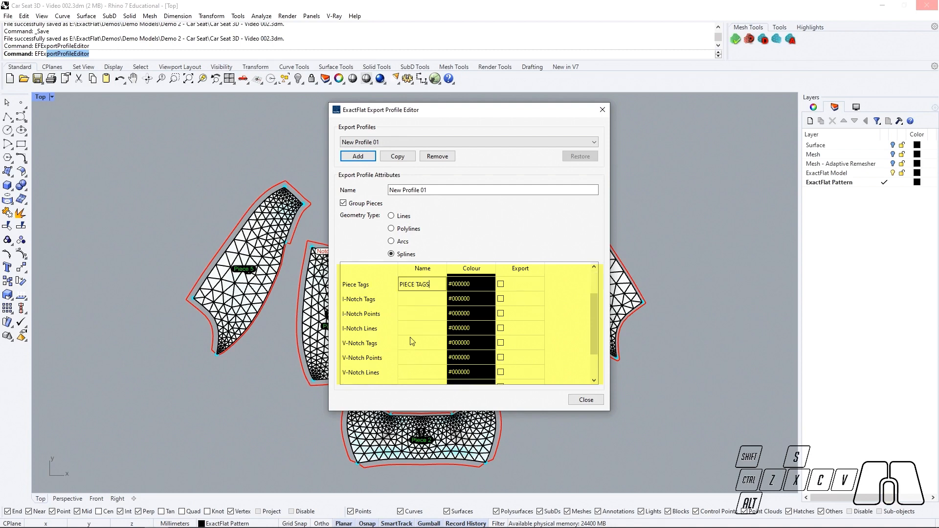
click(420, 302)
text(NOTCH TAGS)
click(410, 327)
text(NOTCHES)
scroll(411, 338, down, 1)
click(408, 333)
text(NOTCHES)
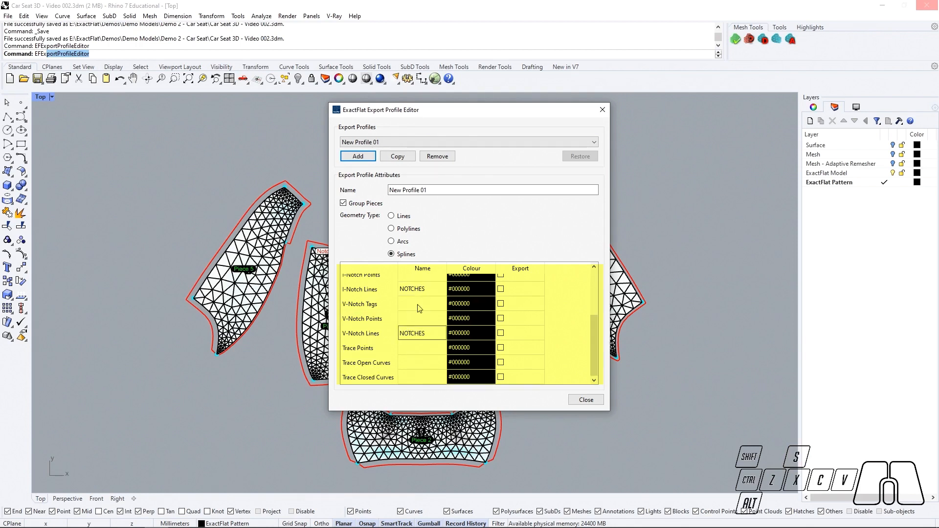
click(418, 304)
text(NOTCH TAGS)
Step: Name the Trace Open Curves and Trace Closed Curves layers TRACE LINES
click(409, 363)
text(TRACE LINES)
click(413, 377)
text(TRA)
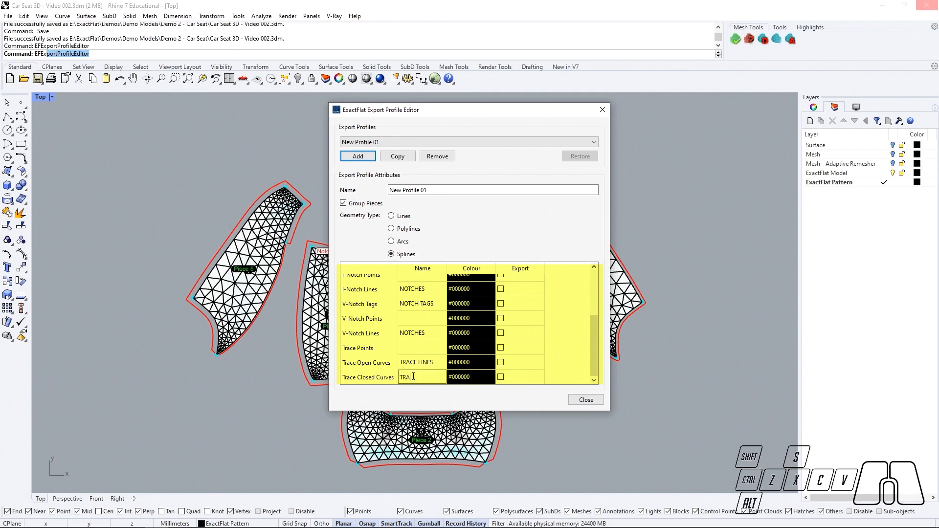
text(CE LINES)
click(432, 364)
click(432, 363)
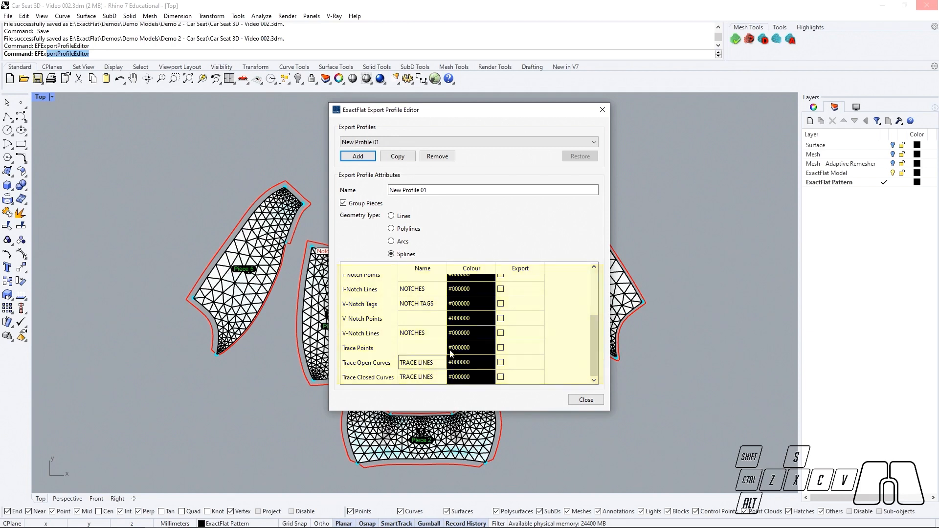
Step: Set the Seams layer colour to blue, #0000ff
scroll(432, 349, up, 3)
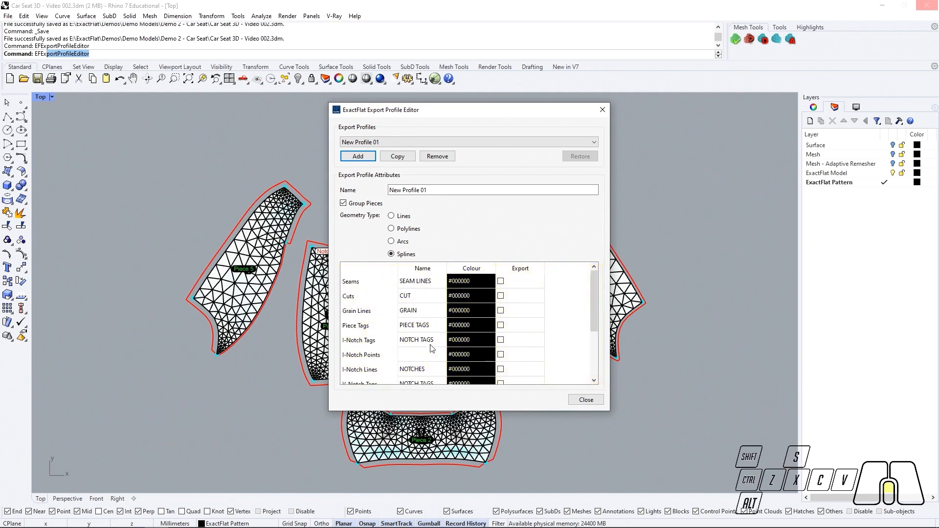
click(477, 283)
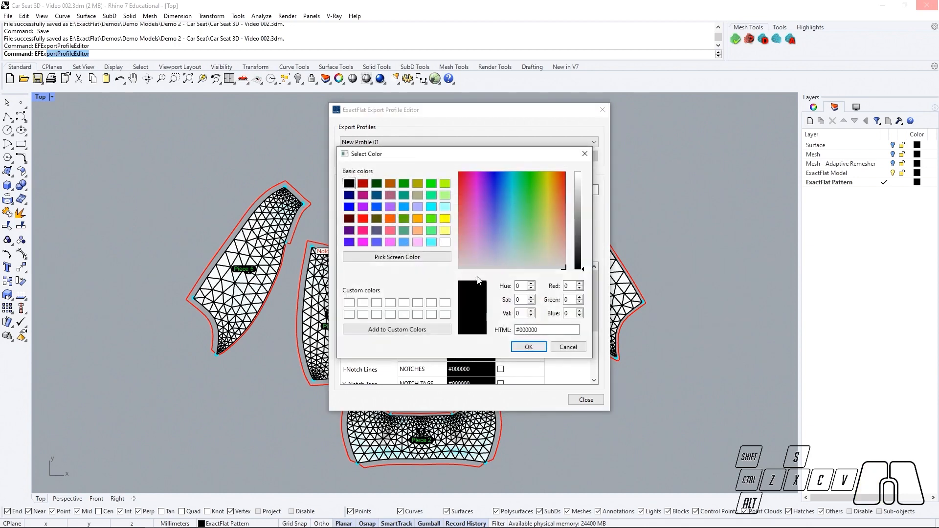
mouse_move(475, 149)
mouse_down()
mouse_move(664, 126)
mouse_move(630, 167)
mouse_up()
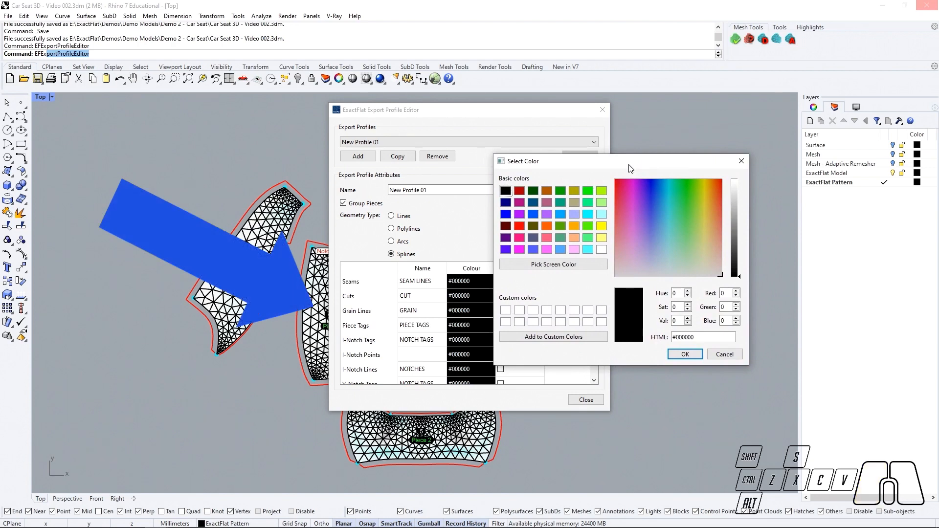
click(505, 214)
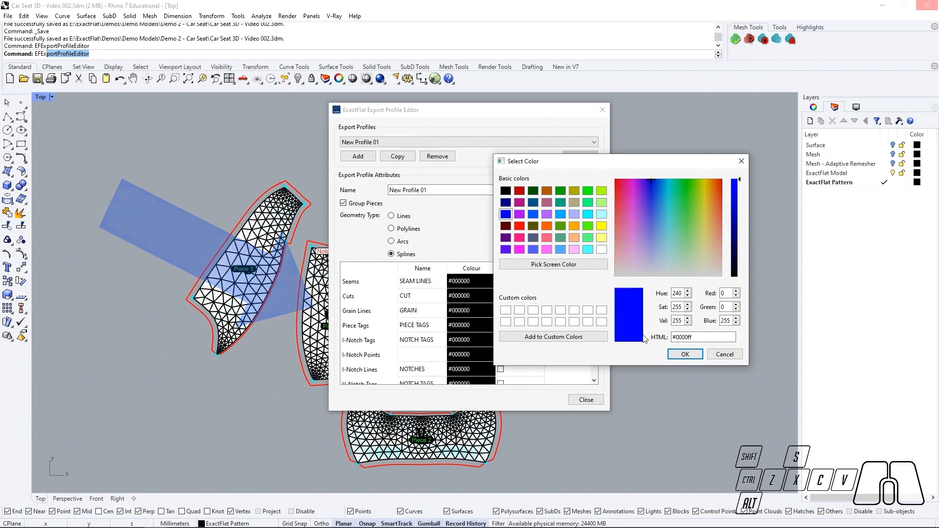
click(685, 355)
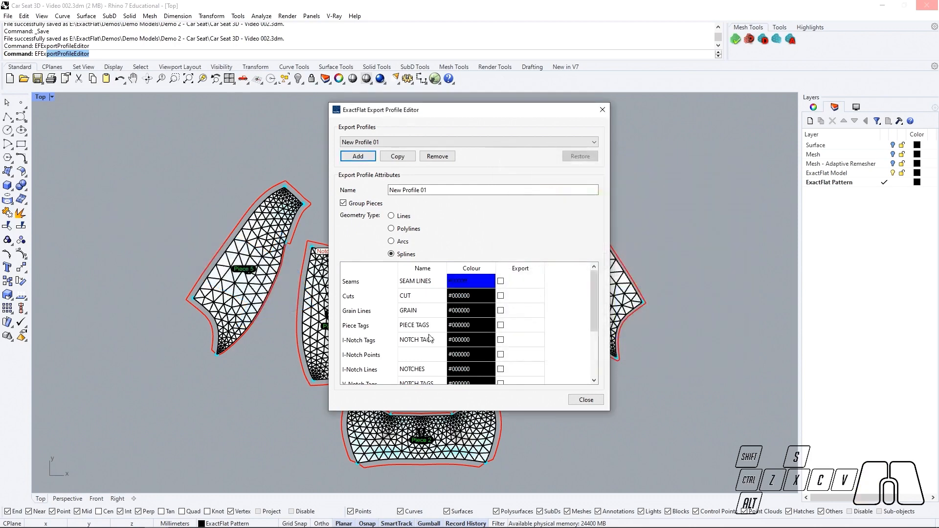
Step: Colour the Cuts layer red (#ff0000) and the Grain Lines layer orange (#ffaa00)
click(465, 299)
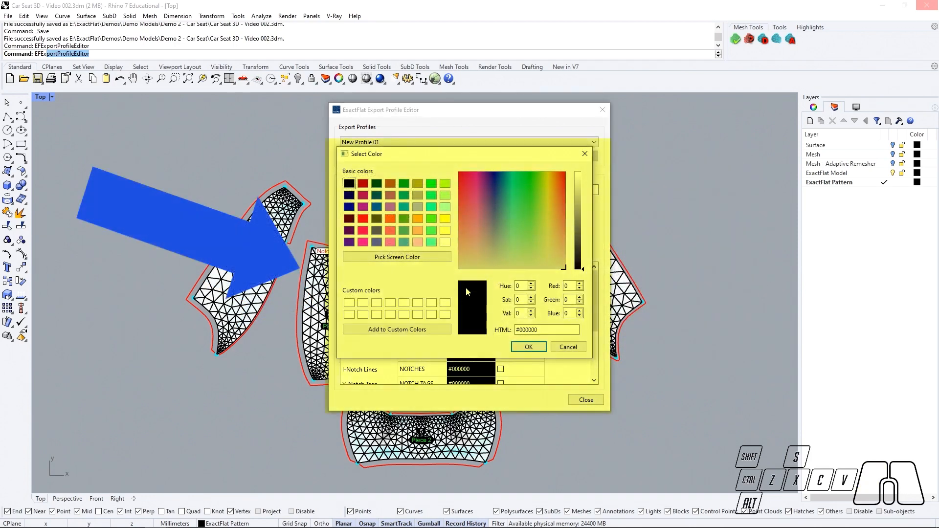
click(364, 219)
click(529, 347)
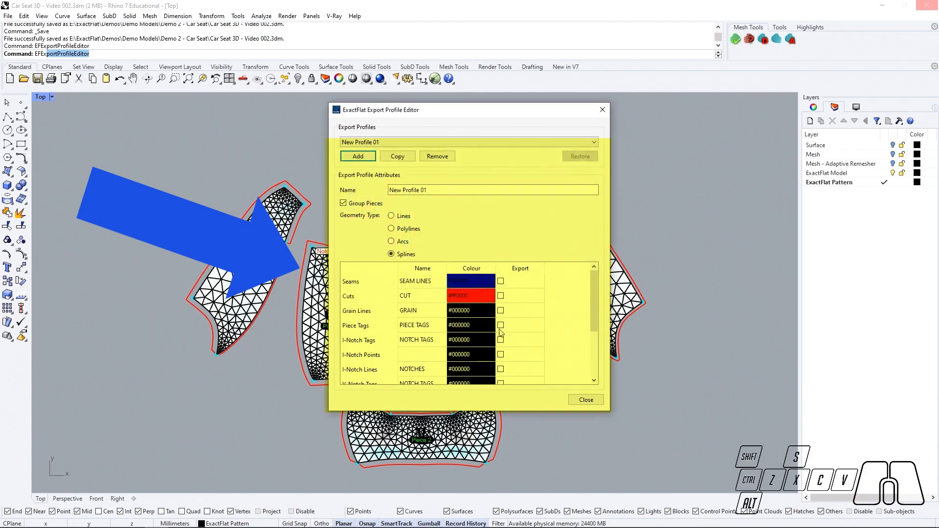
click(475, 311)
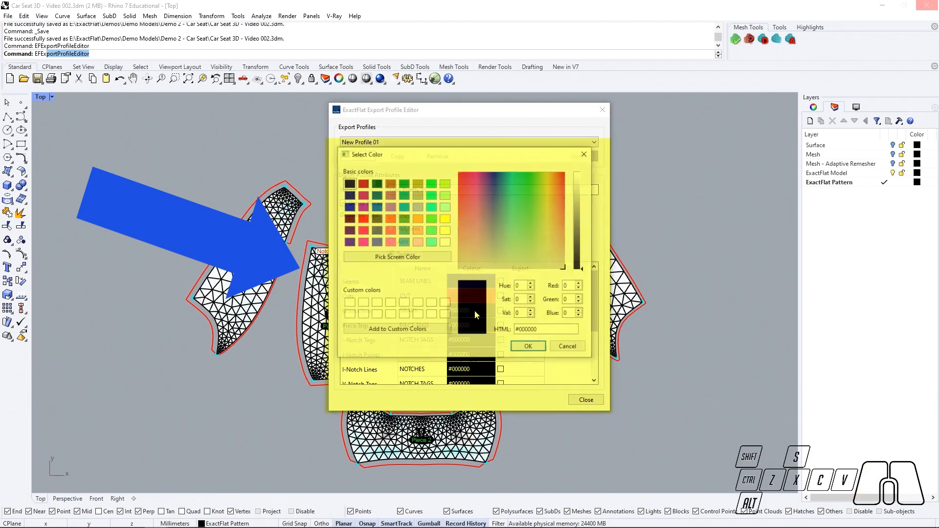
click(420, 219)
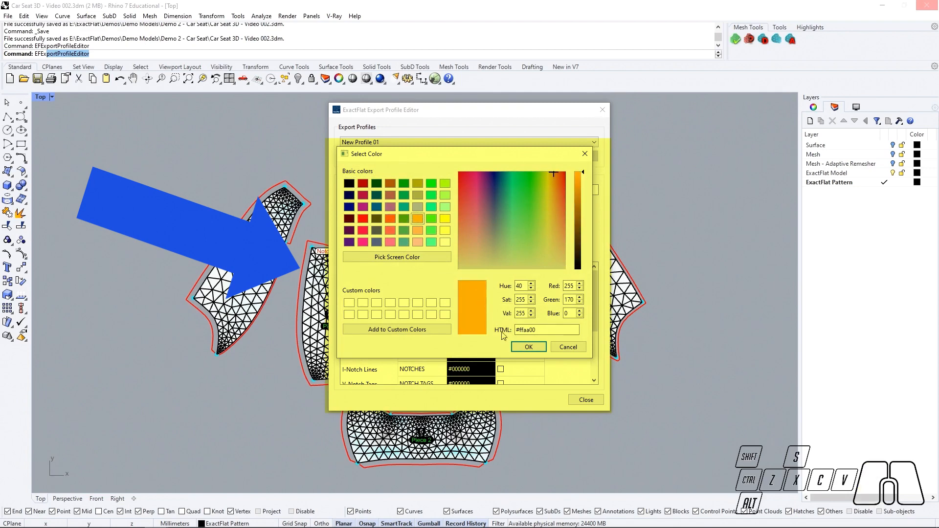
click(519, 348)
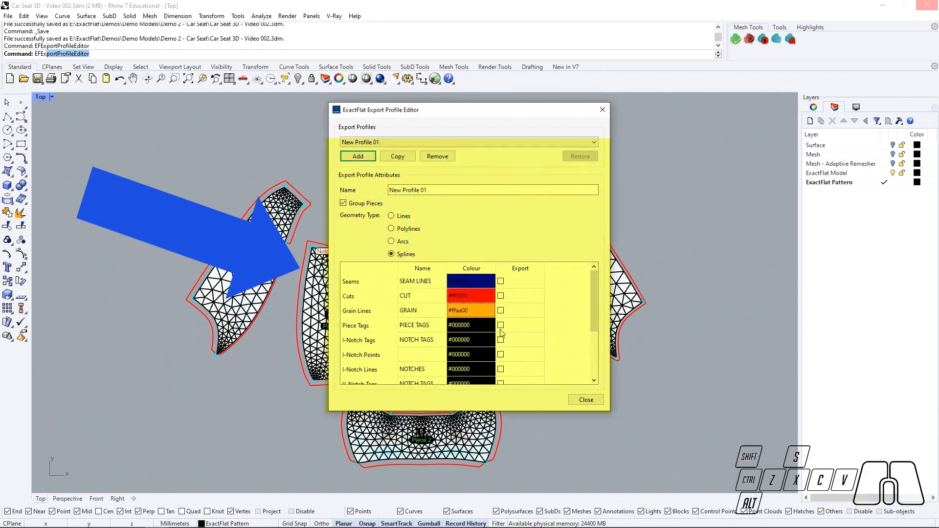
Step: Set the Piece Tags layer colour to green, #00ff00
click(472, 326)
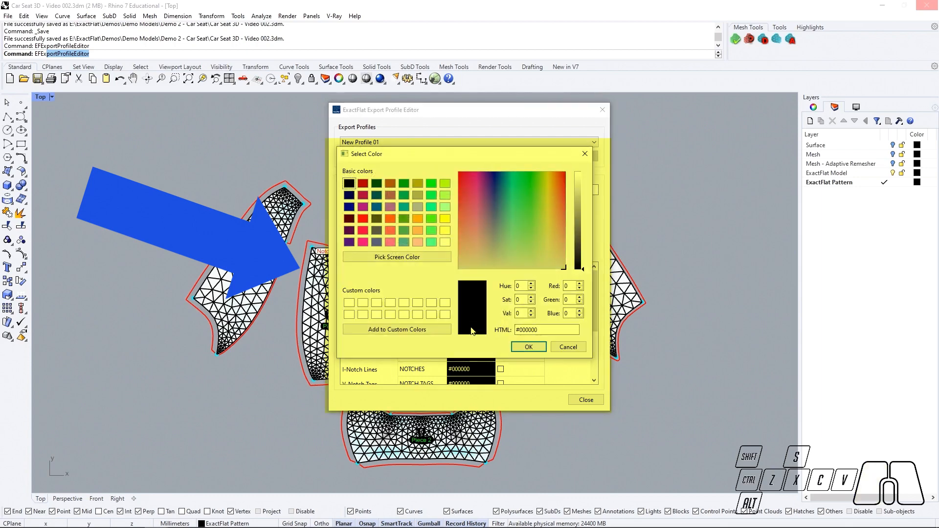
drag(447, 158, 502, 177)
click(486, 204)
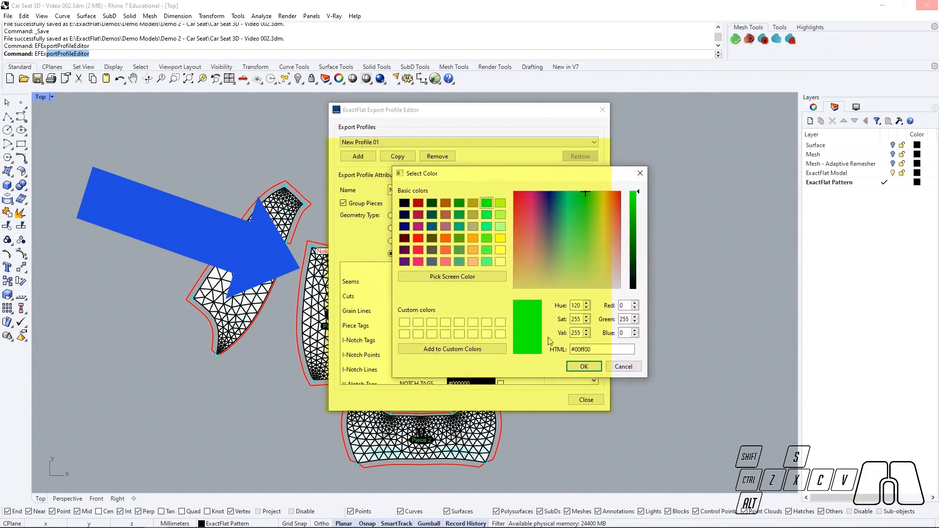
click(583, 367)
Step: Set the I-Notch Tags and V-Notch Tags layer colours to green, #00ff00
scroll(474, 346, down, 1)
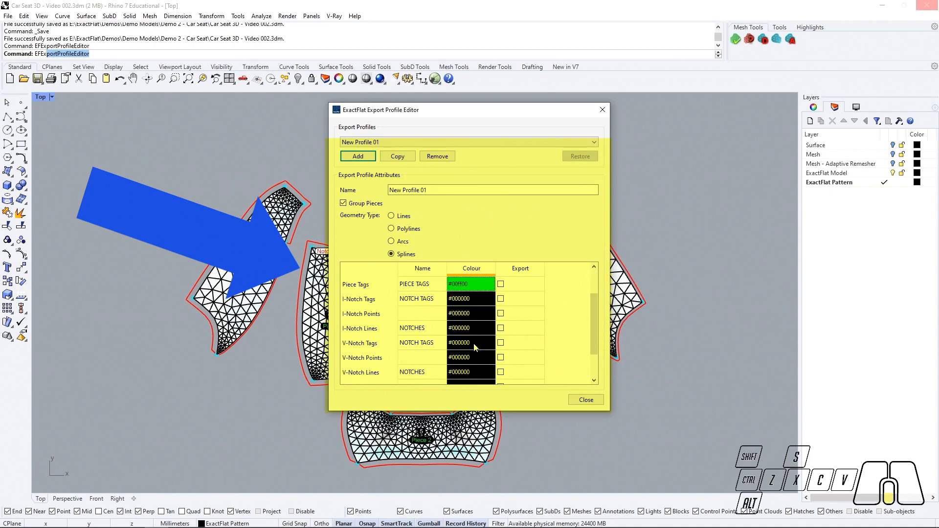
click(471, 302)
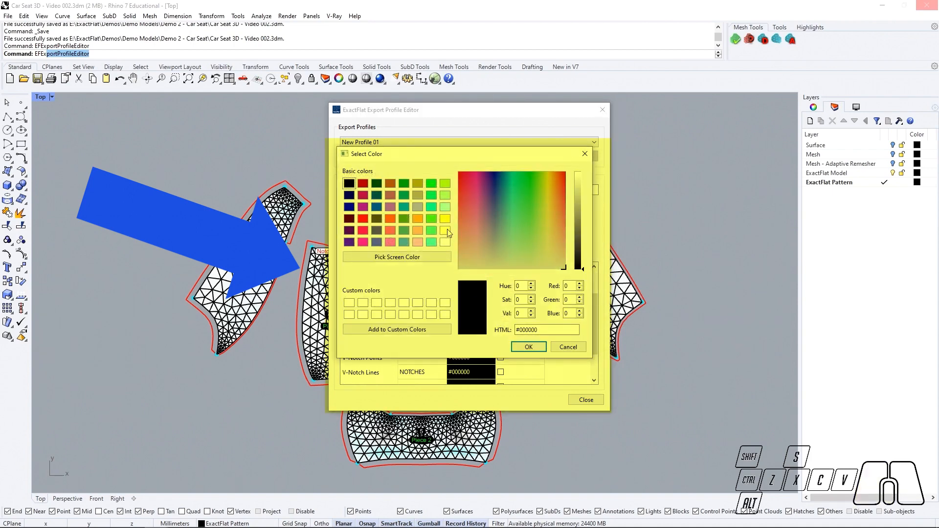
click(432, 184)
click(519, 347)
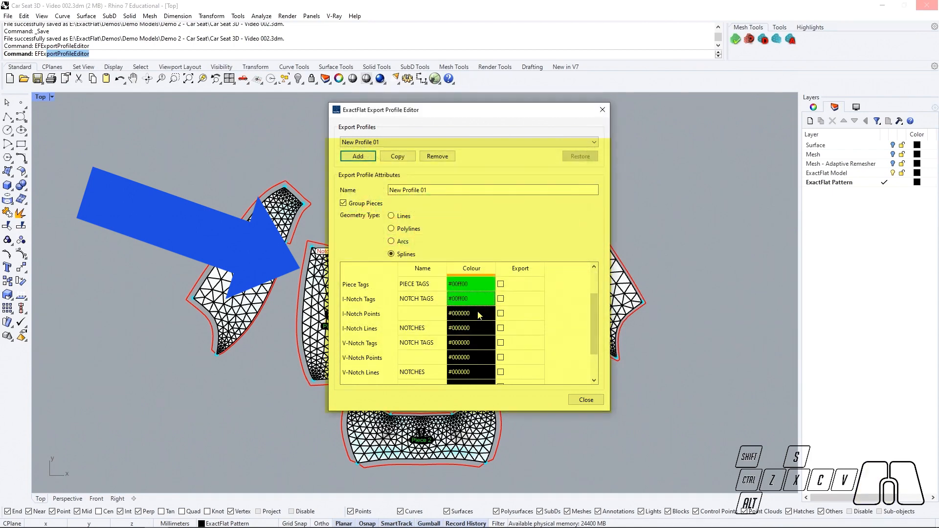
click(467, 344)
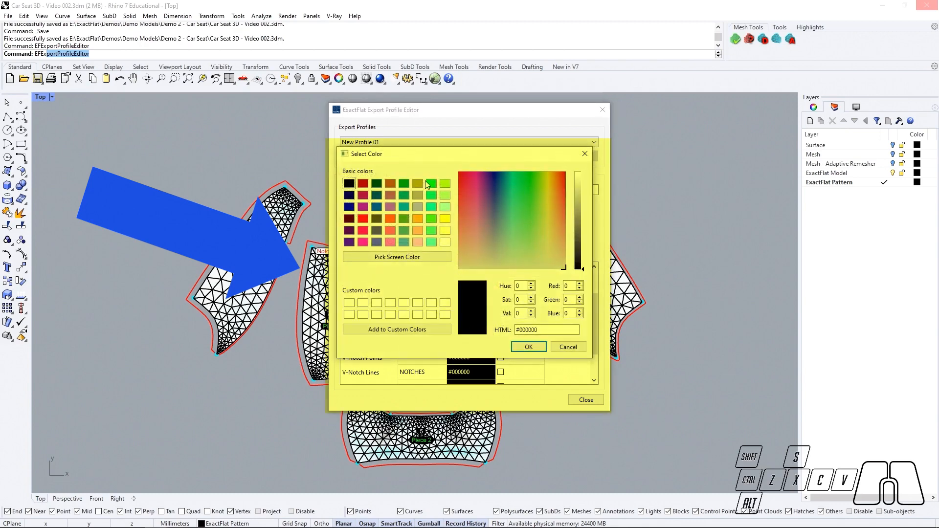
click(431, 184)
click(520, 347)
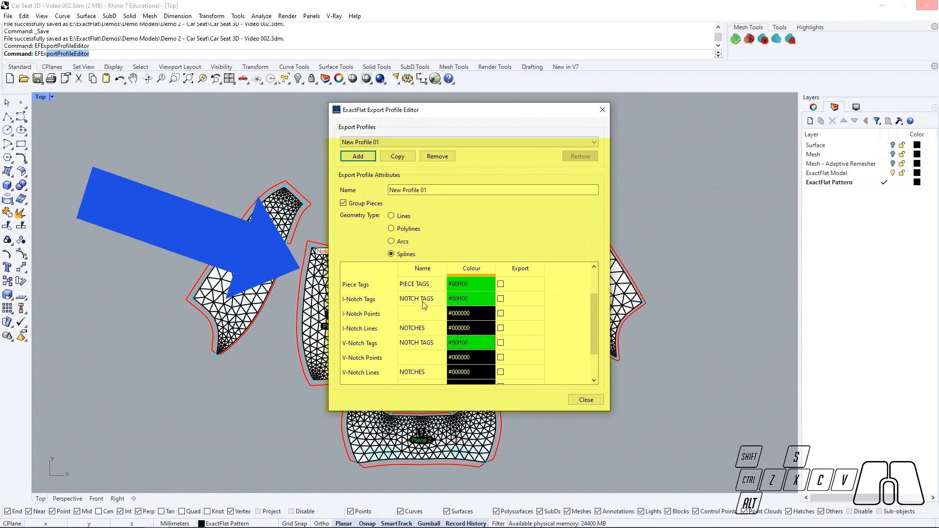
Step: Colour the I-Notch Lines and V-Notch Lines layers cyan (#00ffff) and accept black (#000000) for Trace Open Curves
click(459, 330)
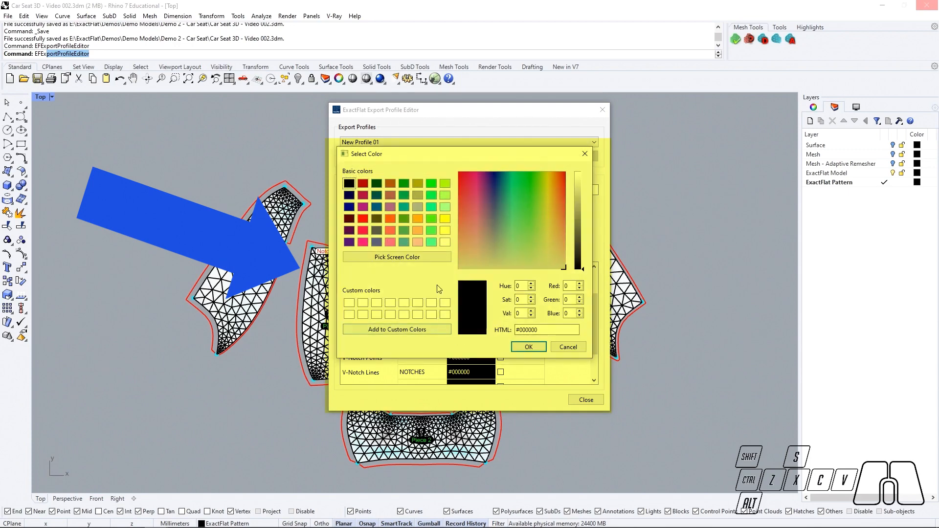
click(430, 207)
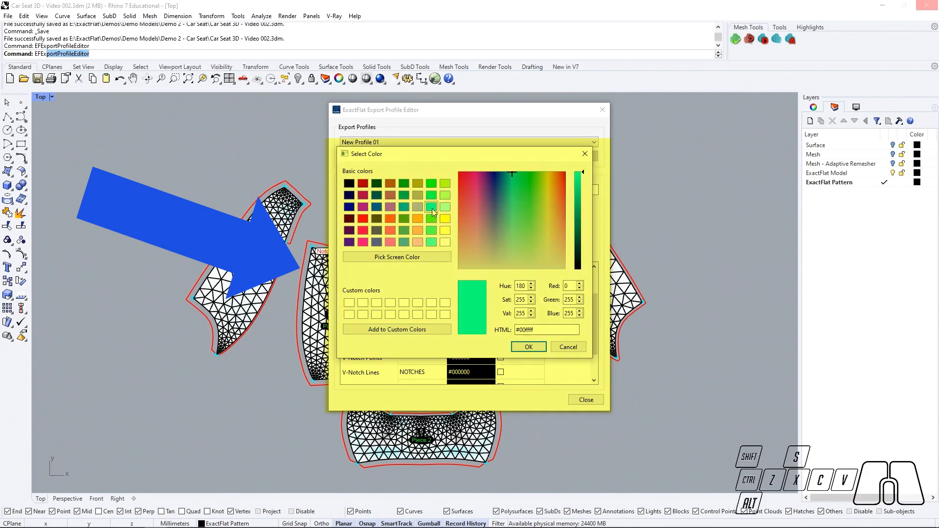
click(523, 348)
scroll(431, 344, down, 1)
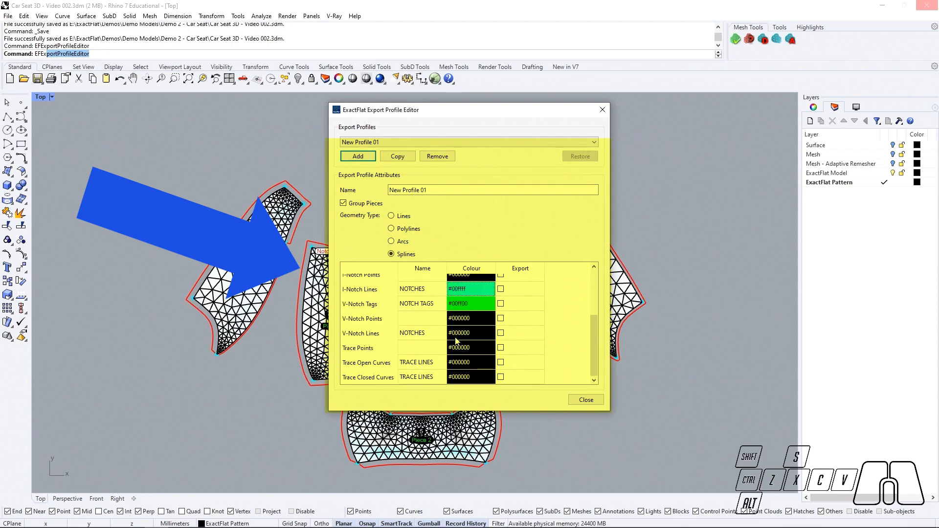
click(455, 338)
click(435, 210)
click(519, 347)
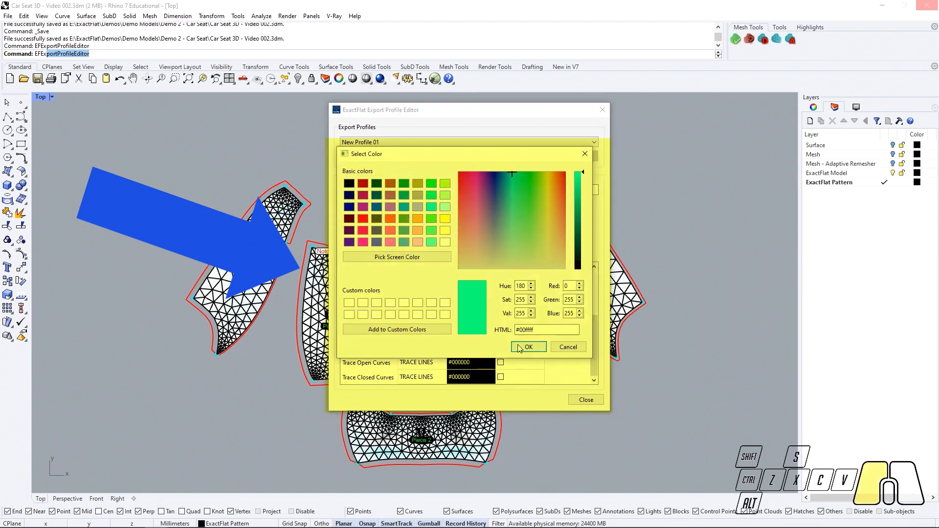
click(456, 362)
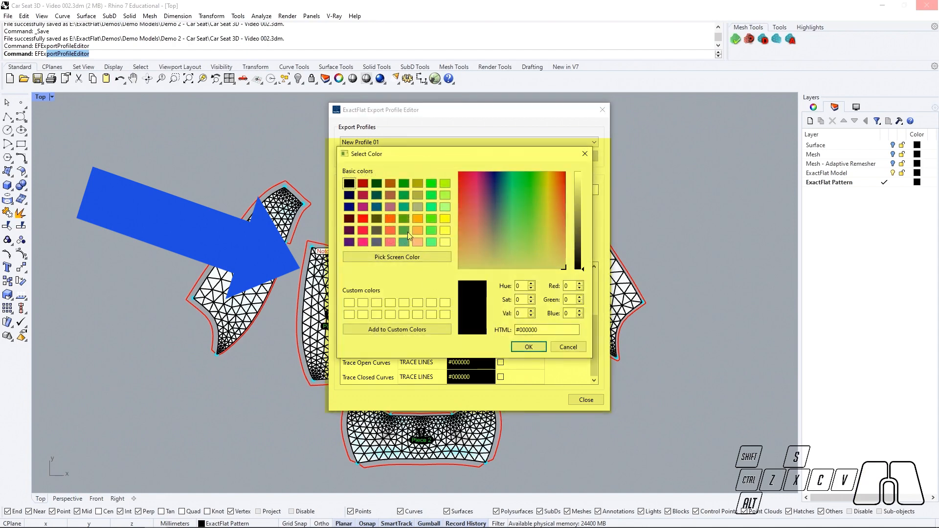
click(529, 347)
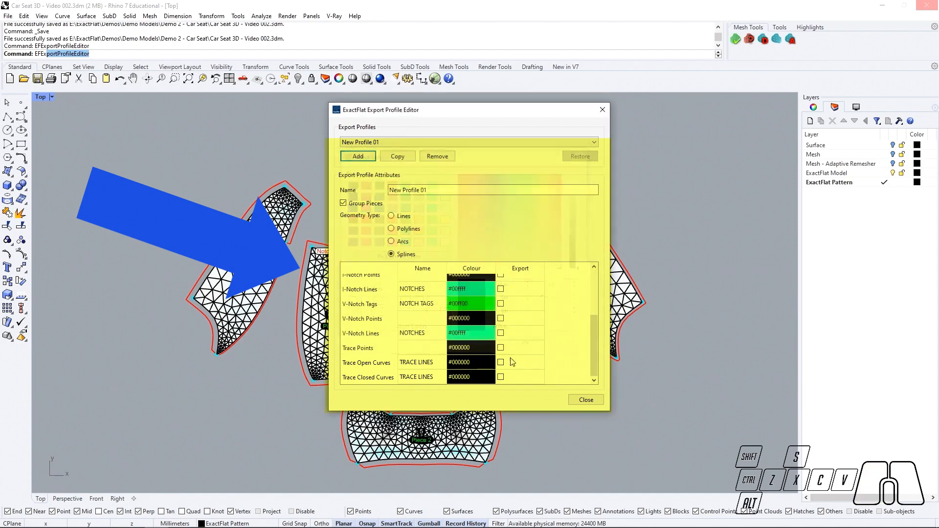
Step: Enable export for the Seams, Cuts, Grain Lines, Piece Tags and I-Notch Tags layers
scroll(448, 365, up, 1)
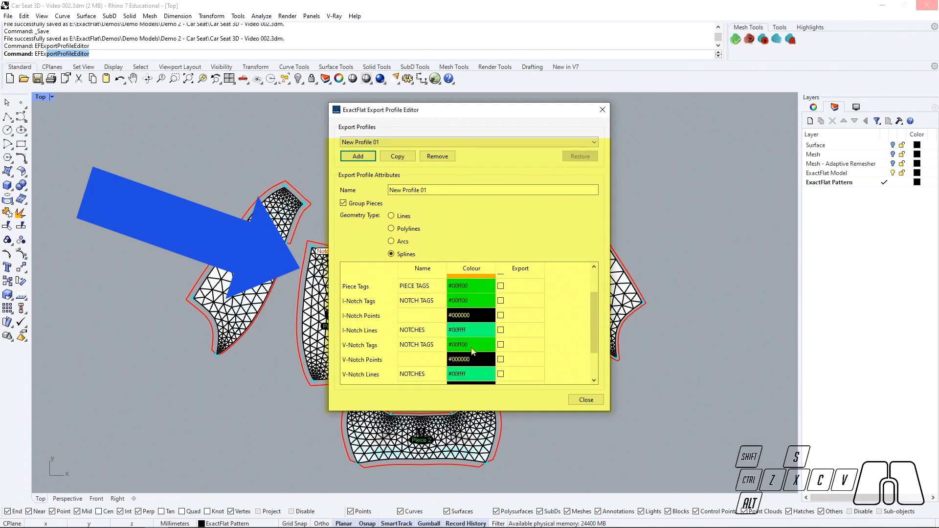
scroll(472, 348, up, 1)
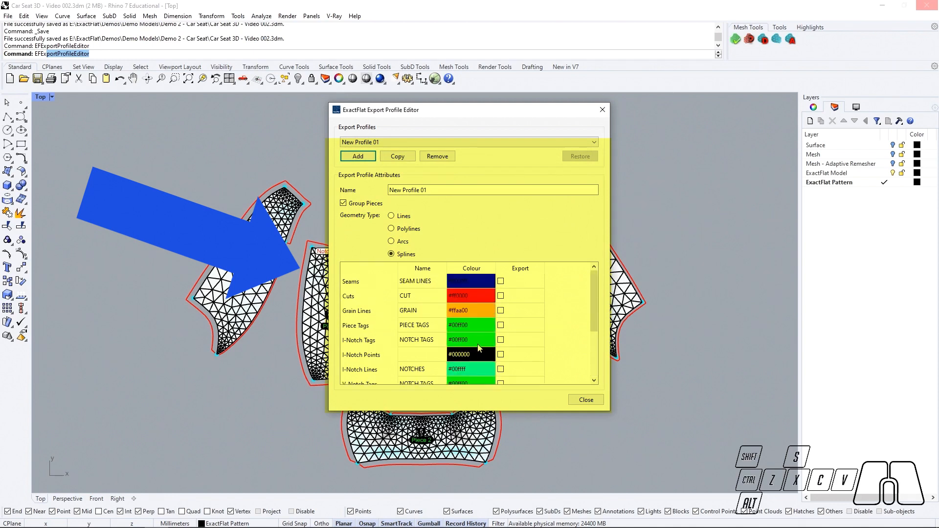
click(501, 296)
click(501, 310)
click(501, 325)
click(500, 340)
Step: Enable export for I-Notch Lines, V-Notch Tags, V-Notch Lines, Trace Open Curves and Trace Closed Curves
scroll(500, 327, down, 1)
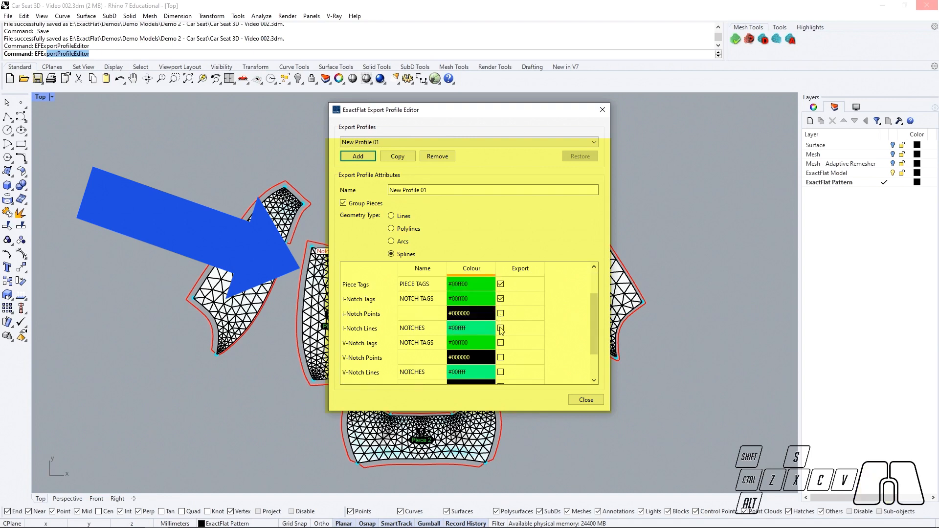
click(500, 328)
click(500, 343)
scroll(490, 315, down, 1)
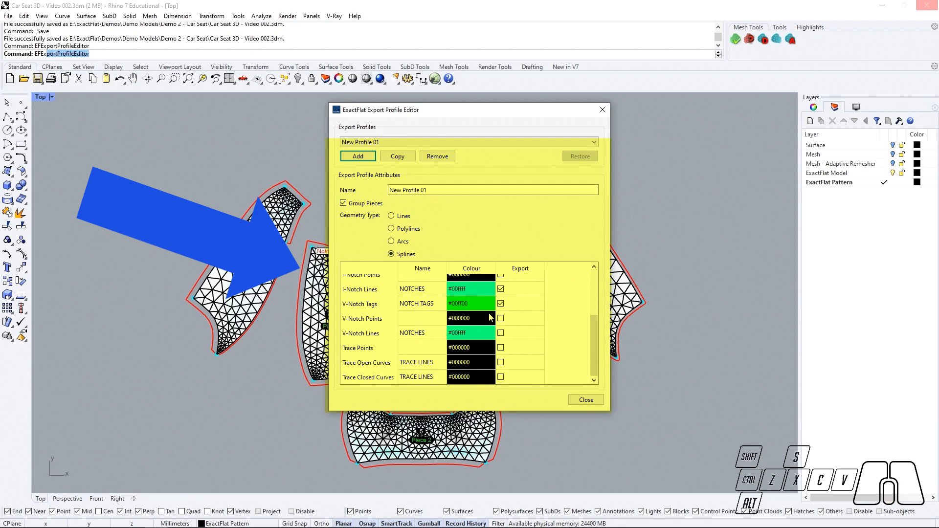
click(500, 332)
click(501, 363)
click(501, 377)
Step: Close the export profile editor and save the changes to New Profile 01
scroll(527, 320, up, 1)
scroll(528, 320, up, 1)
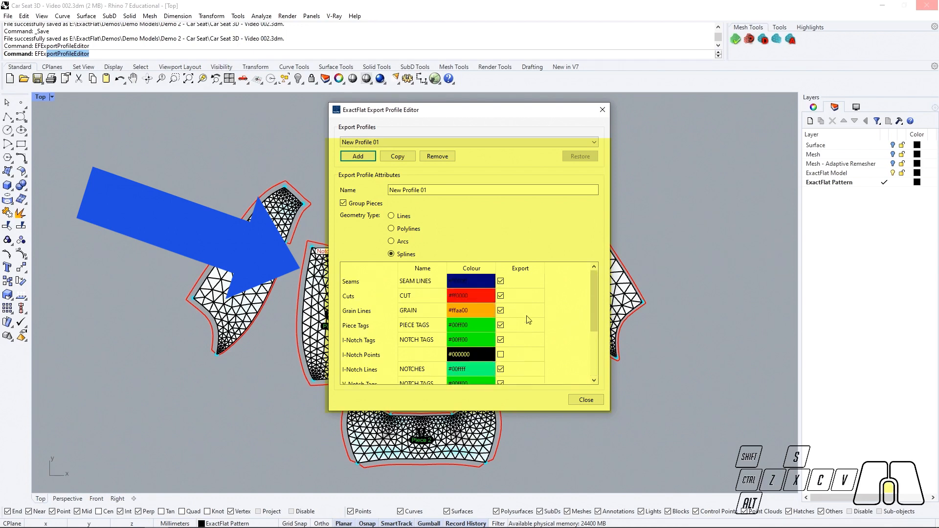
click(586, 400)
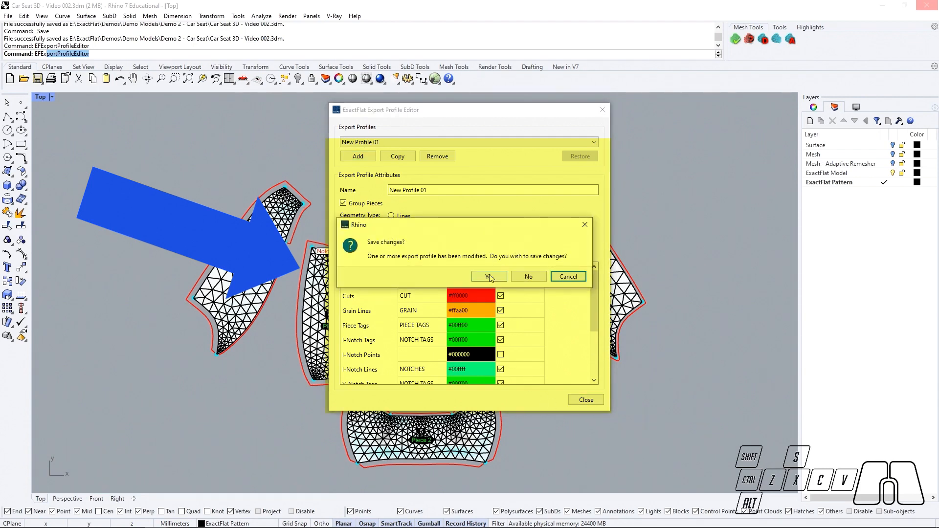
click(490, 277)
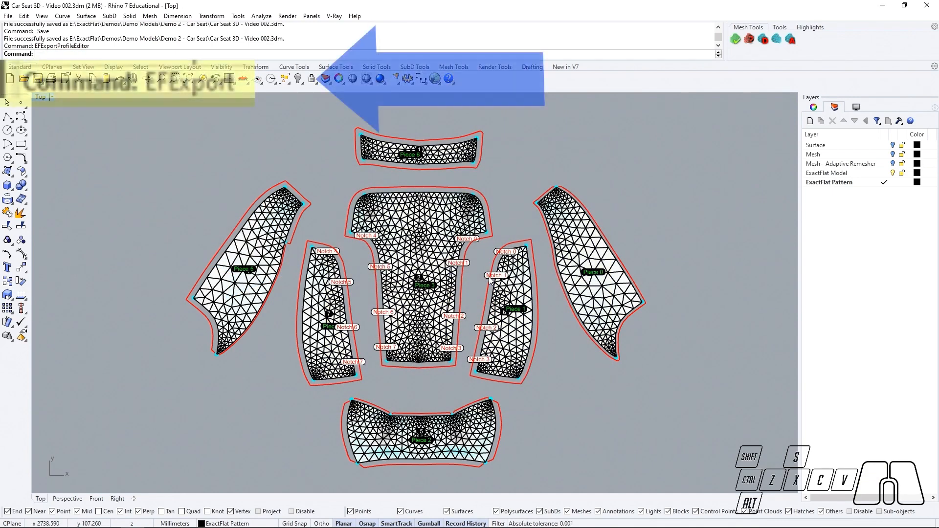
Step: Start the ExactFlat pattern export and choose New Profile 01 as the export profile
text(EFExport)
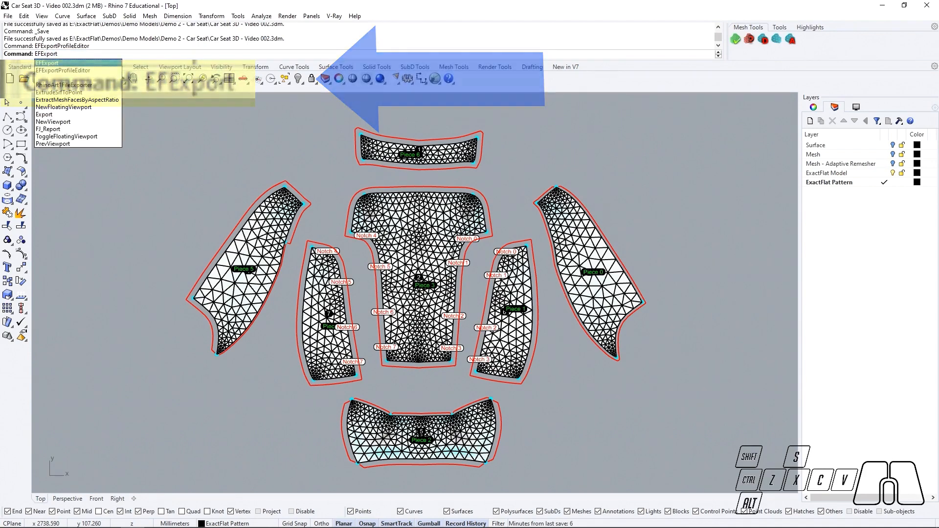
key(Return)
click(519, 169)
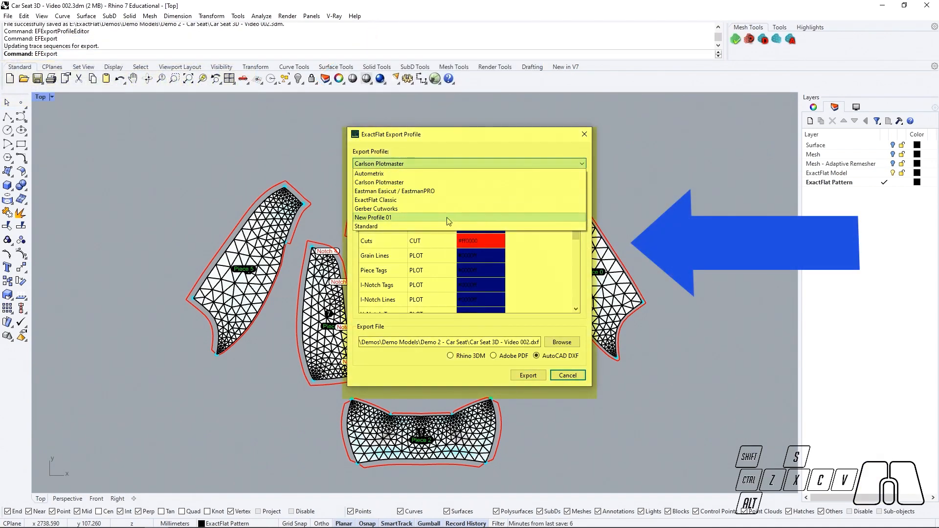
click(428, 219)
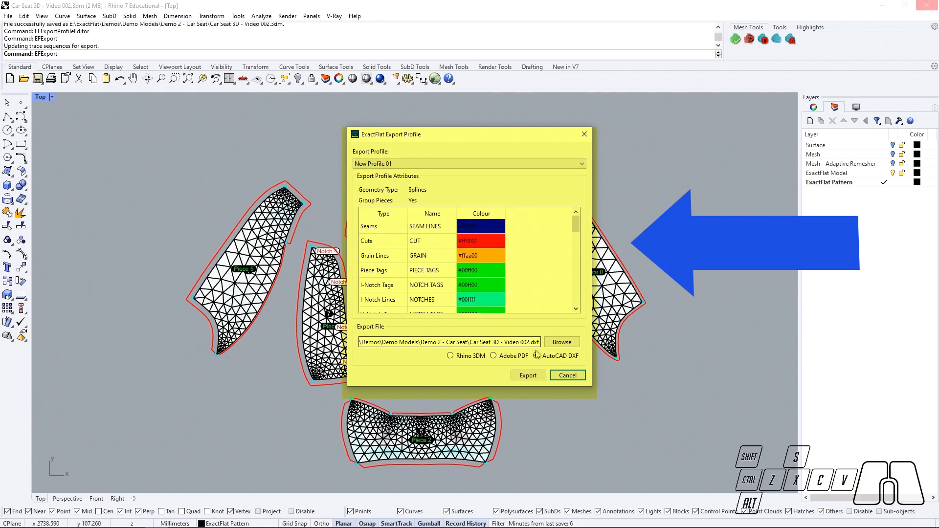
Step: Set the export file's location to the Desktop
click(561, 342)
scroll(423, 250, up, 3)
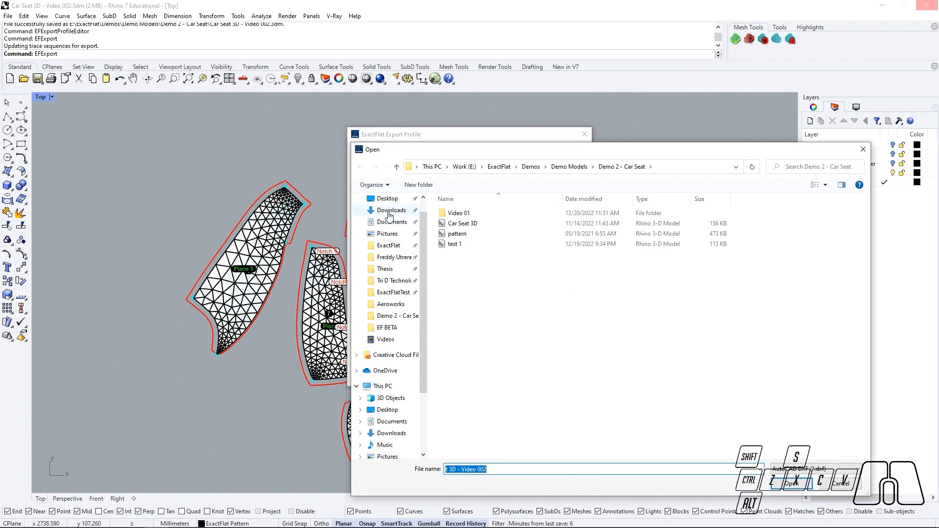
click(388, 199)
click(787, 482)
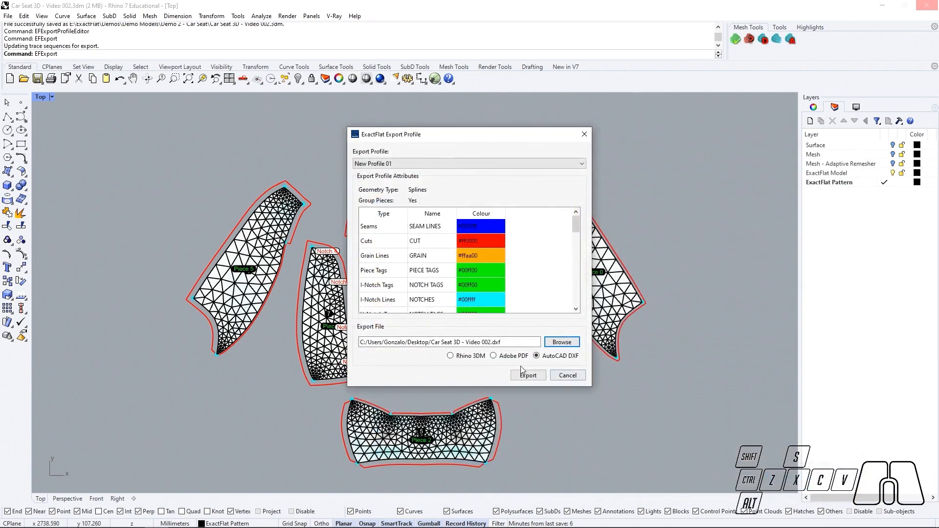
Step: Rename the export file as Car Seat 3D - New Profile 01.dxf
click(490, 342)
drag(491, 343, 468, 343)
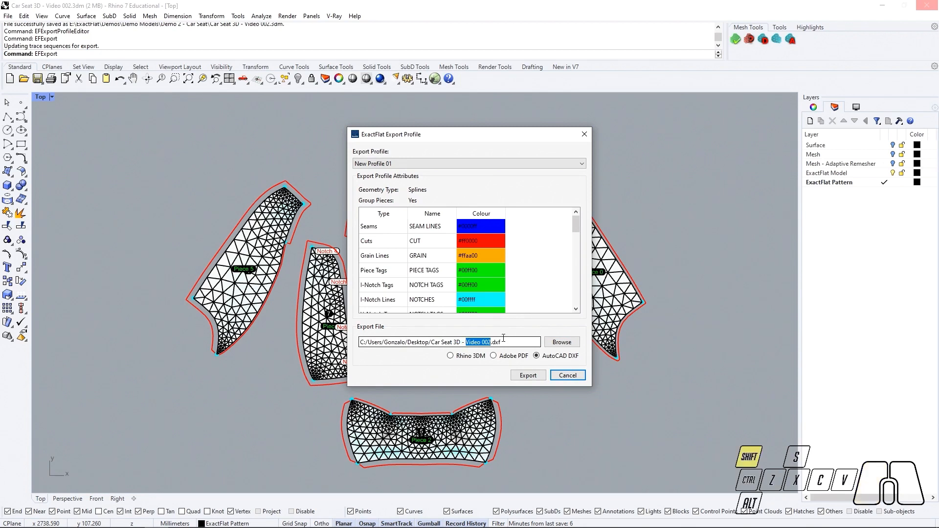
key(Caps_Lock)
text(New Pro)
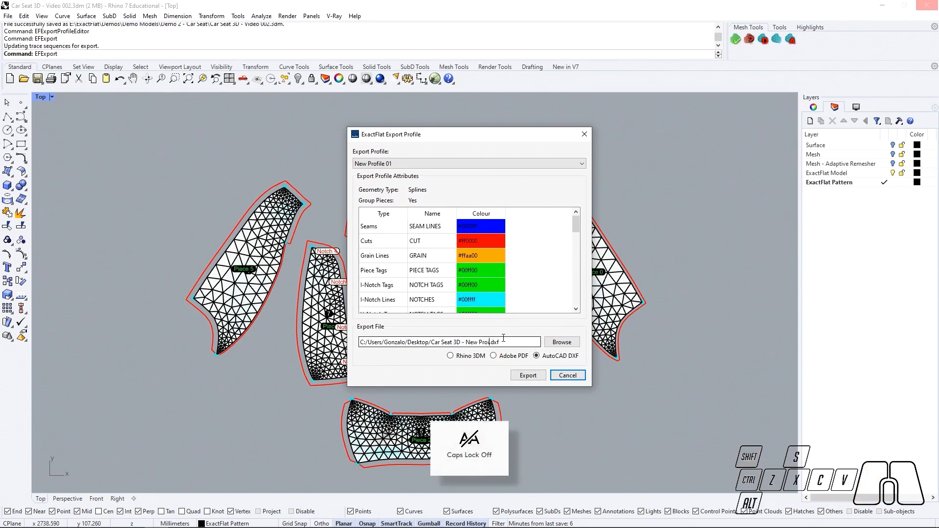
text(file 01)
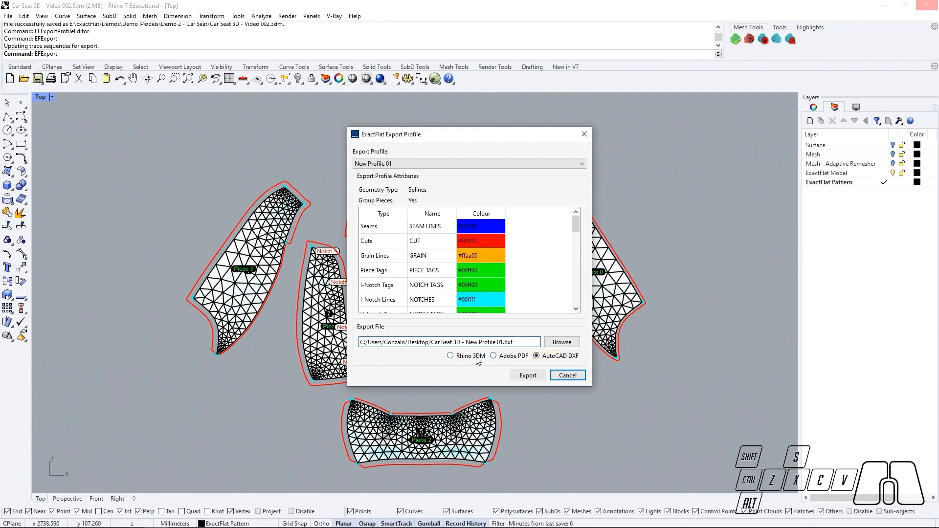
Step: Create a folder named Exports on the Desktop and set it as the export destination
click(562, 342)
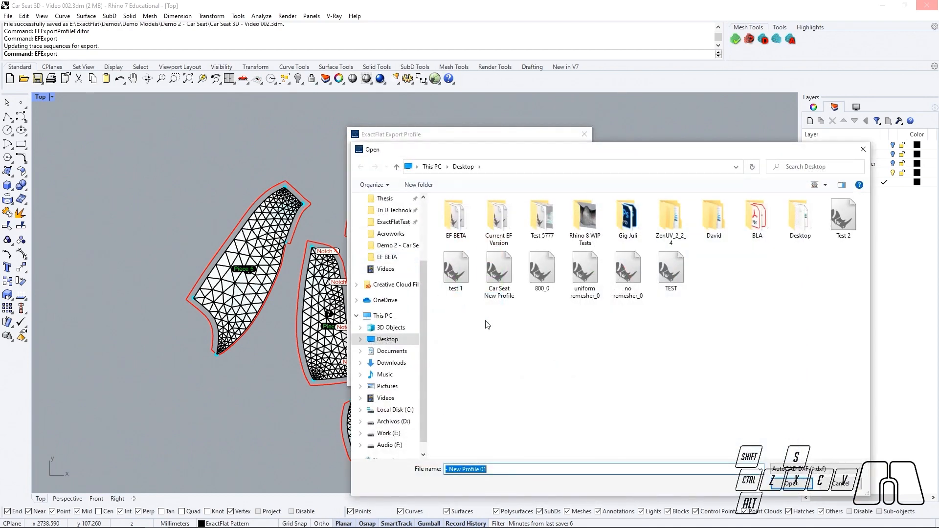
click(530, 377)
key(ctrl+shift+n)
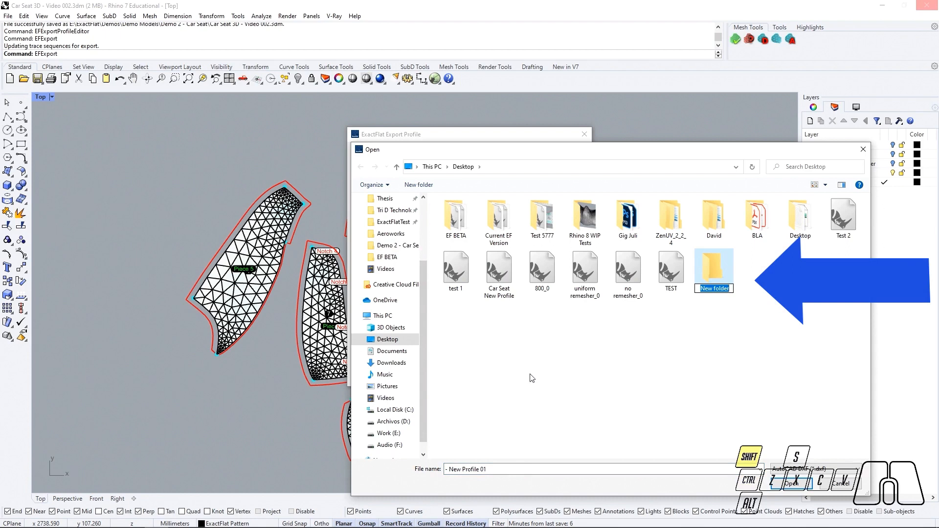
text(Exports)
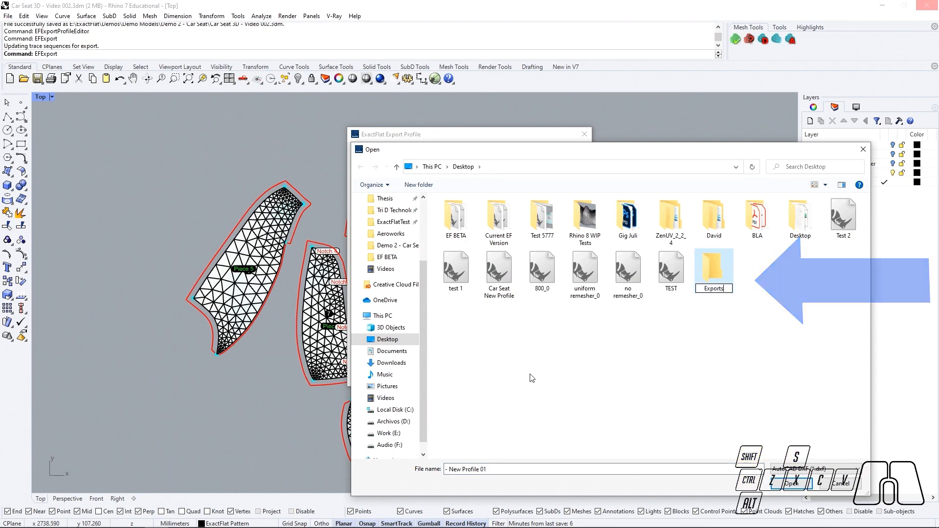
key(Return)
key(Return)
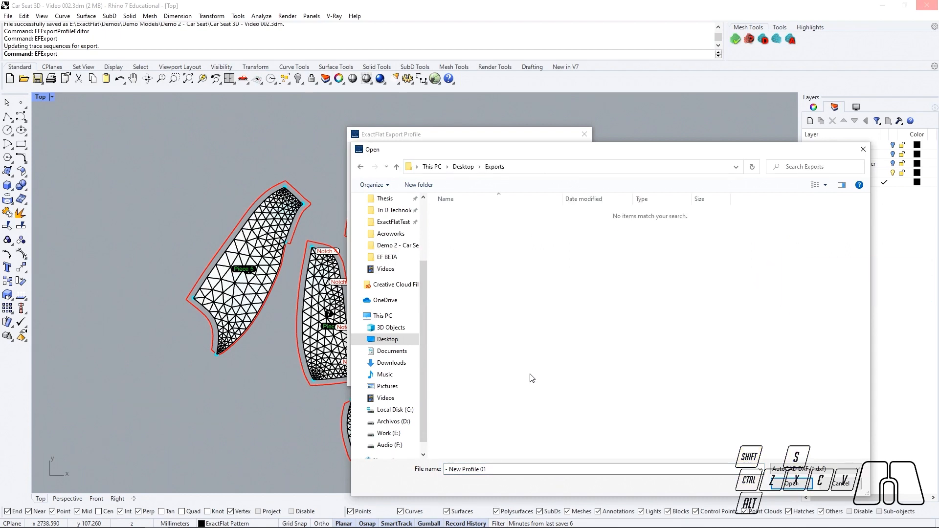
click(791, 483)
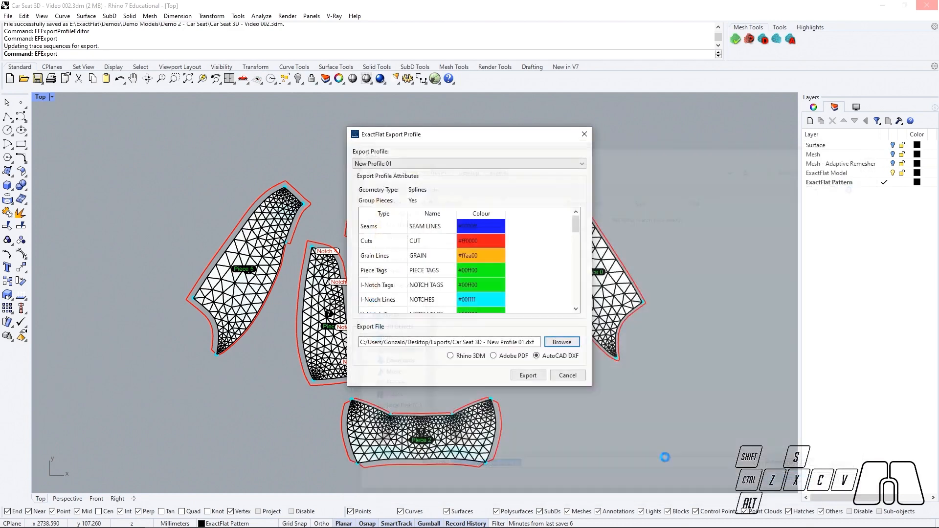
Step: Export the pattern with New Profile 01 as an AutoCAD DXF file and as an Adobe PDF file
click(523, 375)
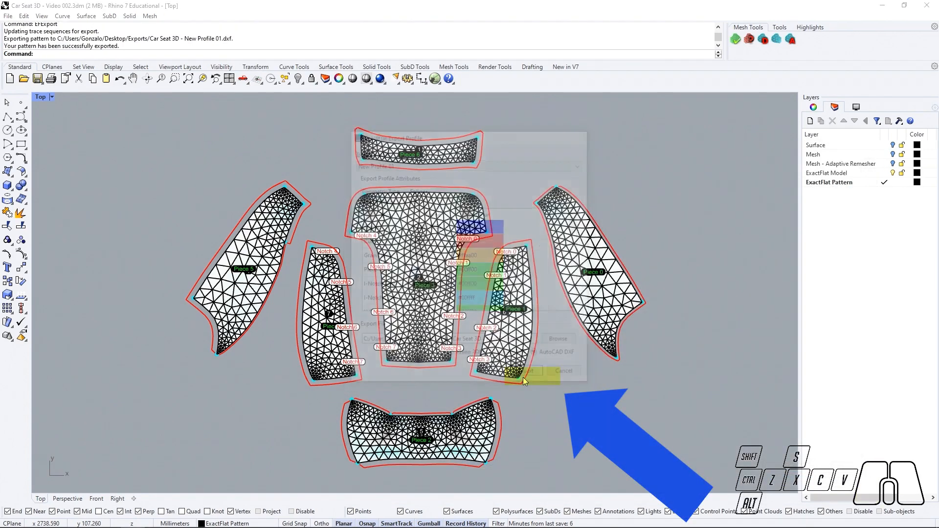
click(525, 308)
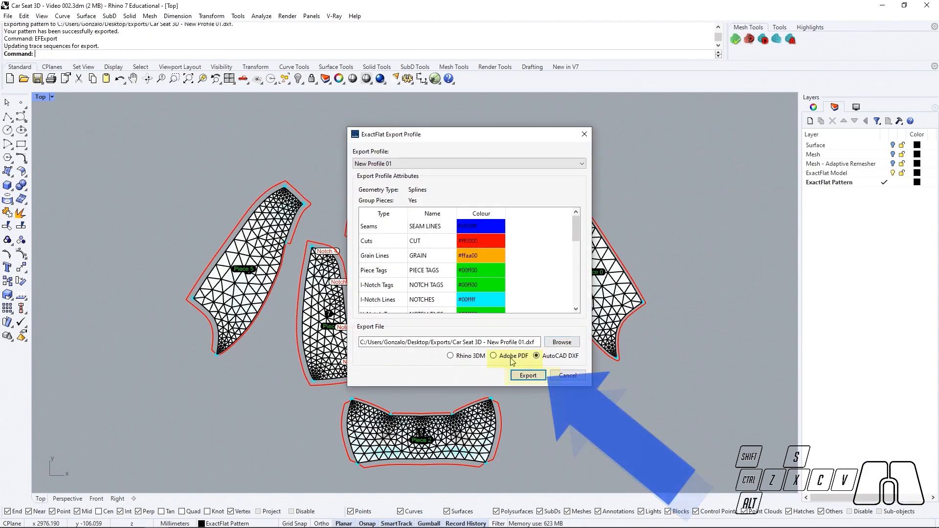
click(527, 377)
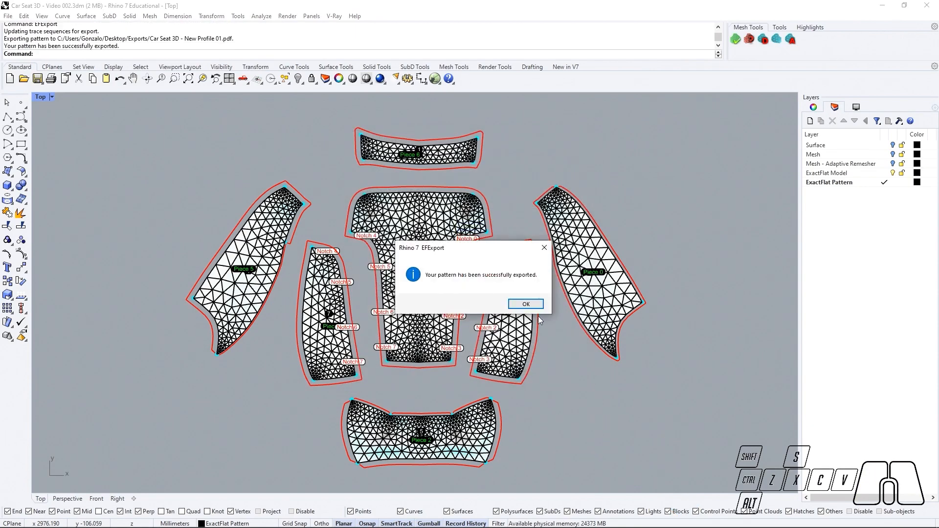
click(525, 306)
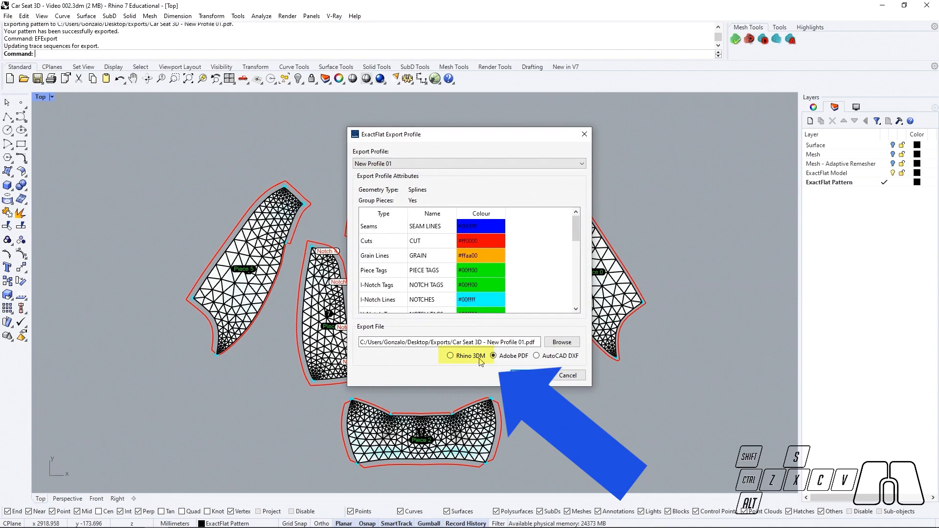
Step: Export the pattern with the same profile in Rhino 3DM format
click(450, 355)
click(527, 374)
click(530, 307)
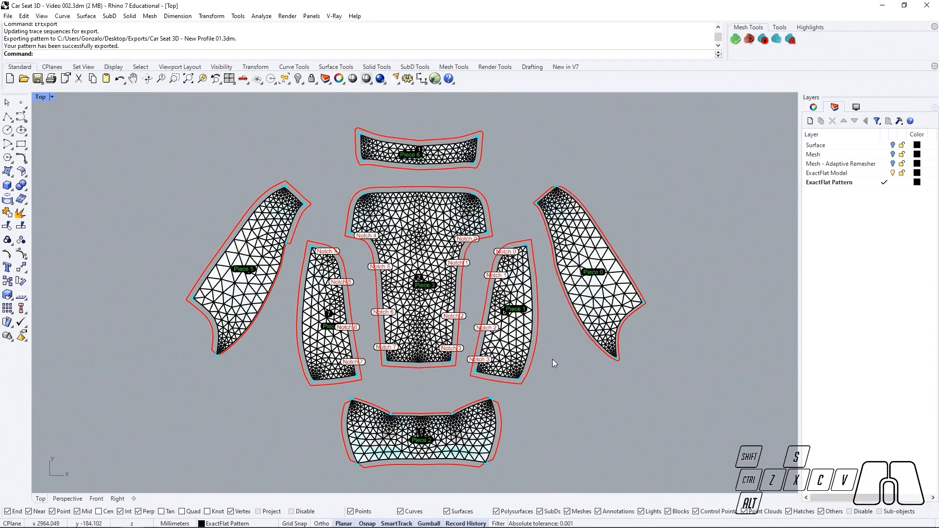
Step: Import the Car Seat 3D - New Profile 01 DXF file from the Desktop's Exports folder with the default DWG/DXF import options
right_drag(617, 317, 392, 312)
scroll(394, 311, down, 4)
right_drag(440, 308, 326, 311)
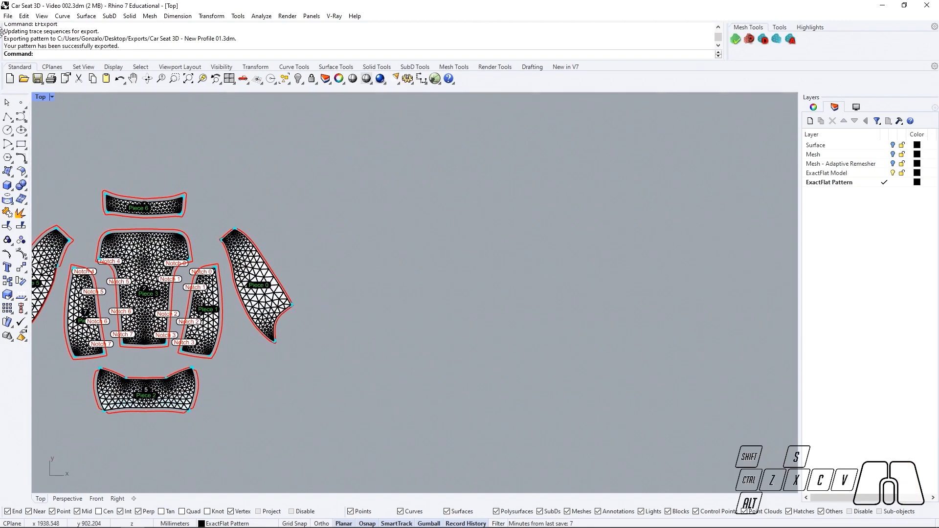
click(8, 15)
click(28, 130)
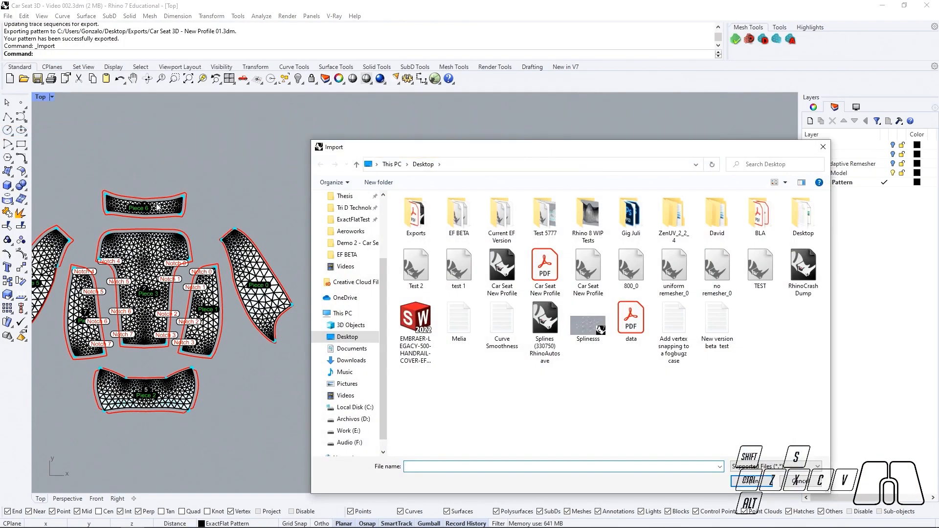
double_click(415, 215)
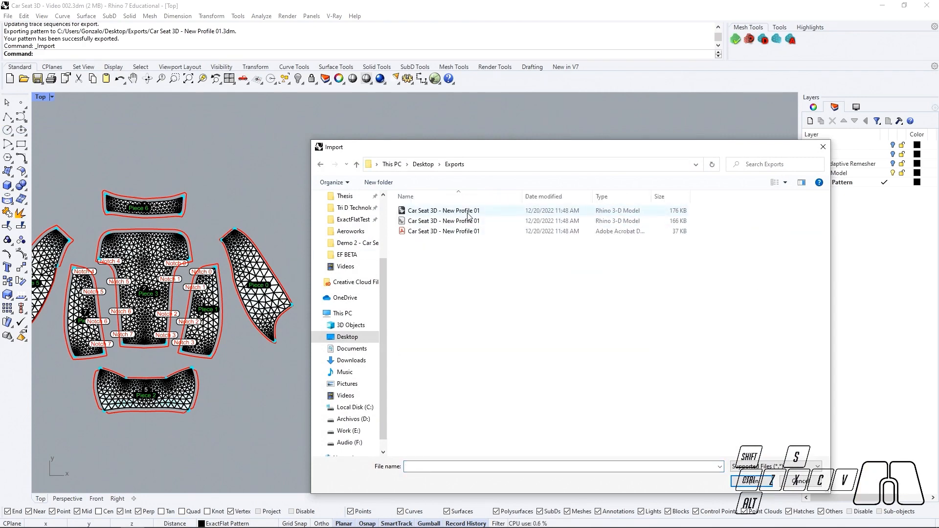
double_click(469, 221)
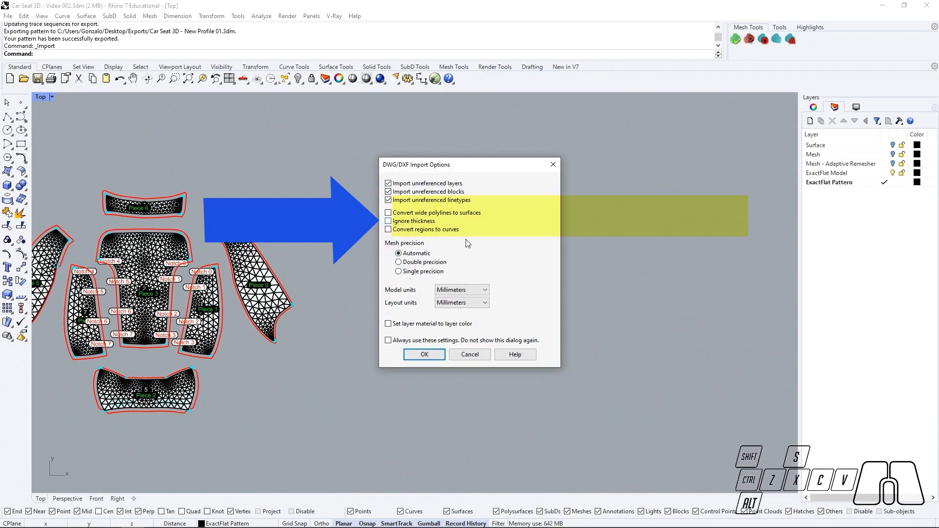
click(421, 354)
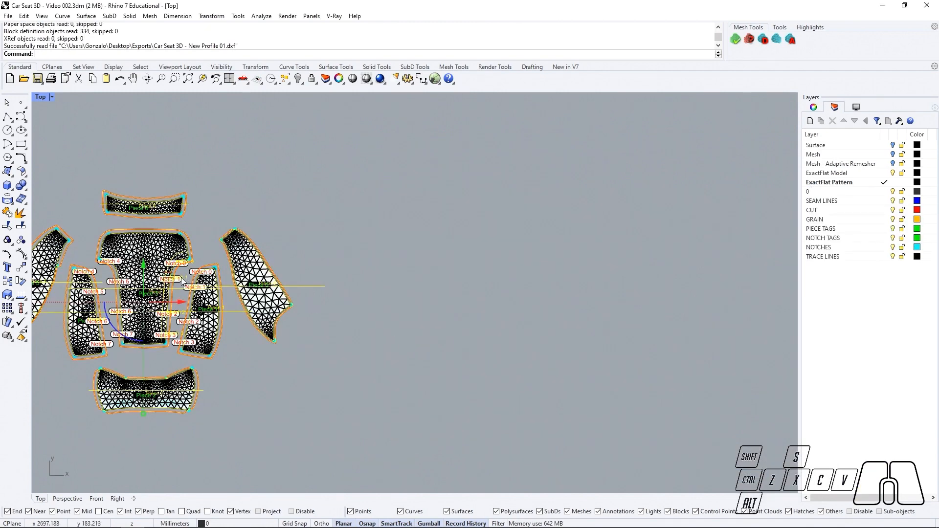
Step: Move the imported pattern curves into the empty area to the right of the original meshed pattern and deselect them
drag(177, 300, 559, 295)
click(635, 347)
scroll(618, 332, up, 4)
right_drag(613, 327, 540, 323)
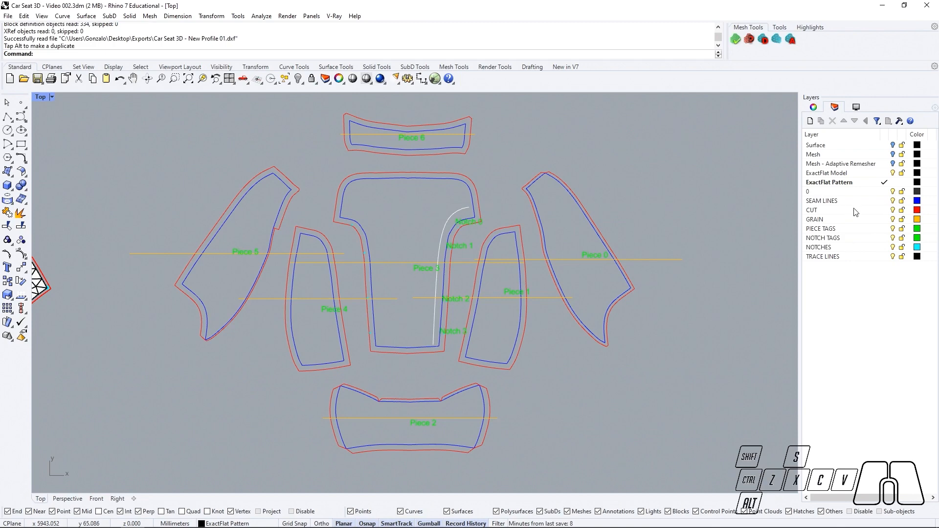
Step: Toggle the visibility of the NOTCH TAGS, NOTCHES, SEAM LINES and CUT layers to examine which imported curves belong to each
click(892, 240)
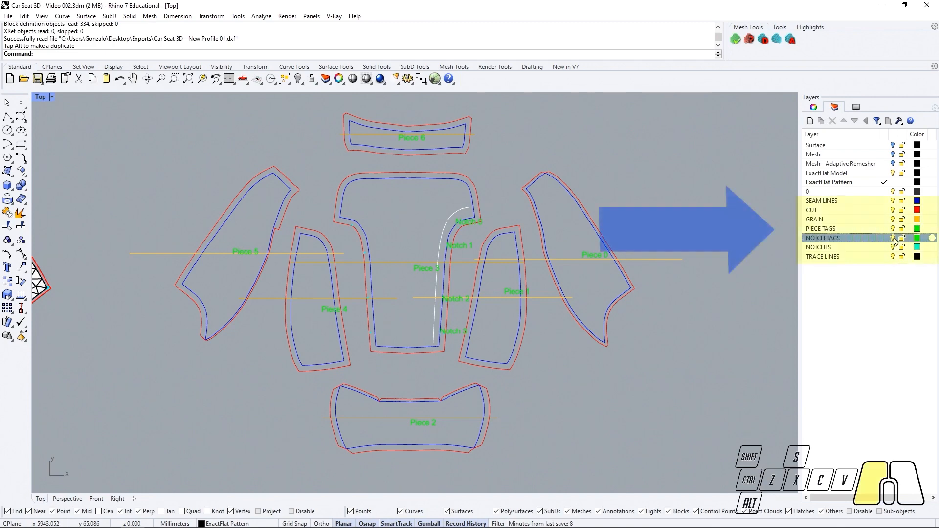
scroll(362, 266, up, 10)
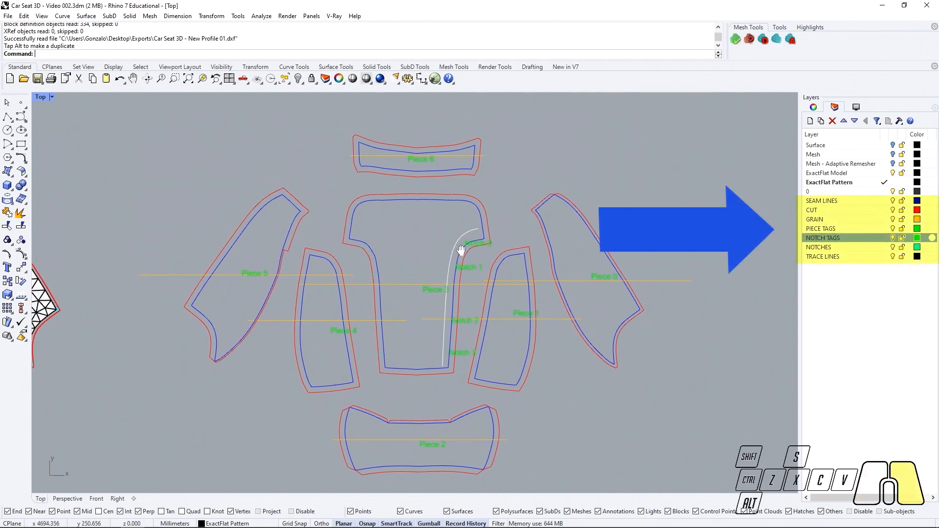
scroll(372, 254, up, 3)
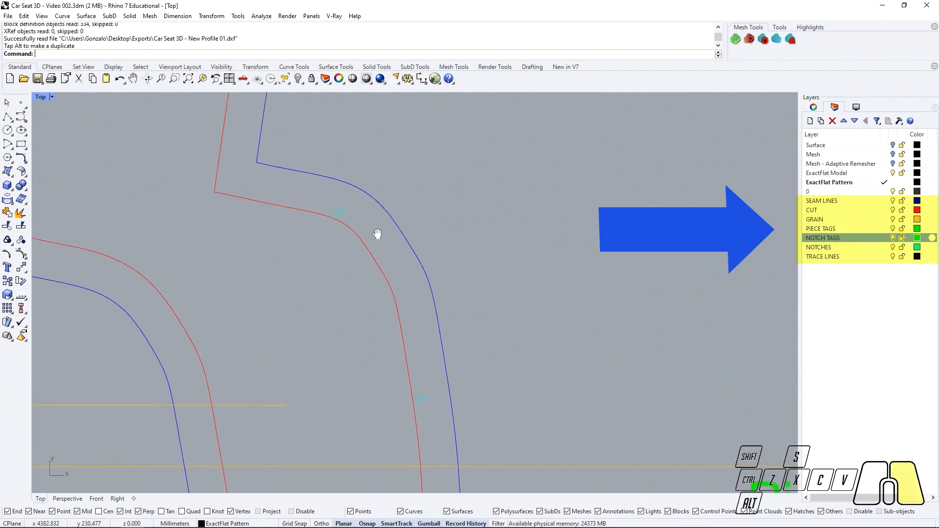
click(889, 248)
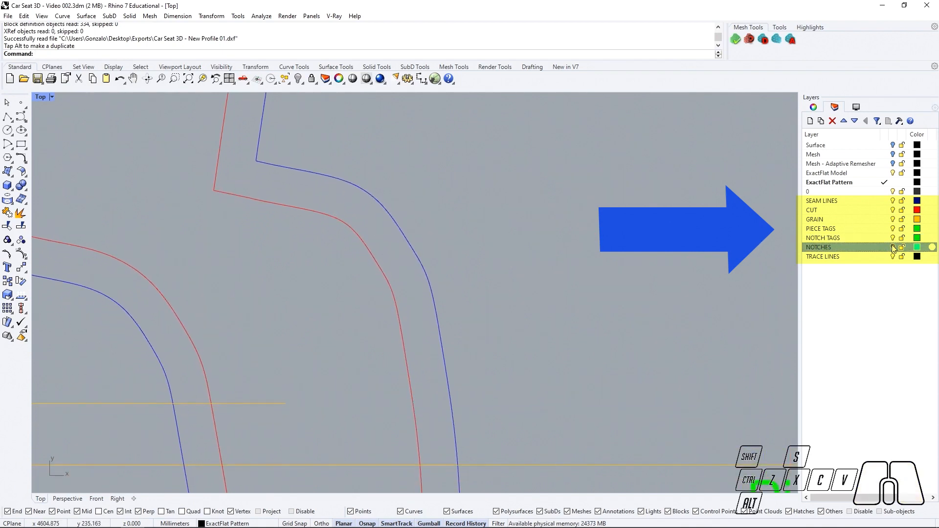
scroll(594, 250, down, 10)
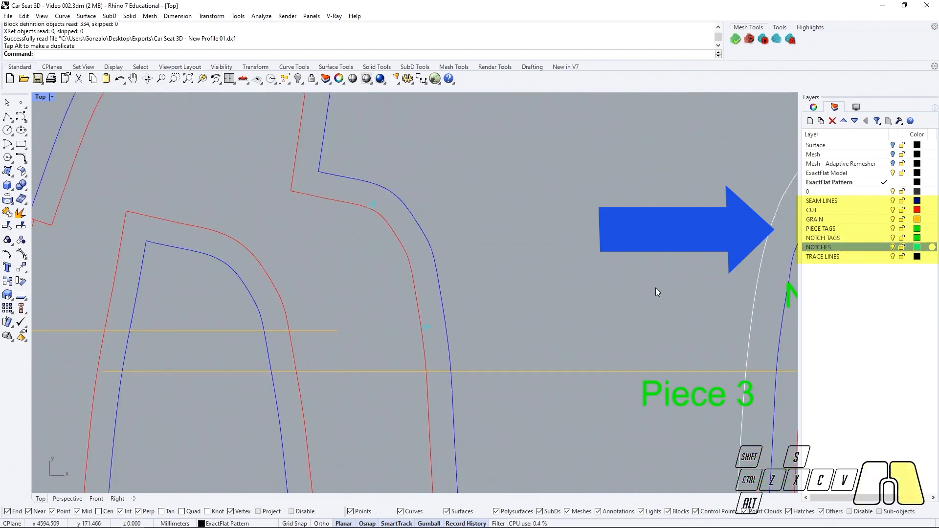
scroll(550, 261, down, 10)
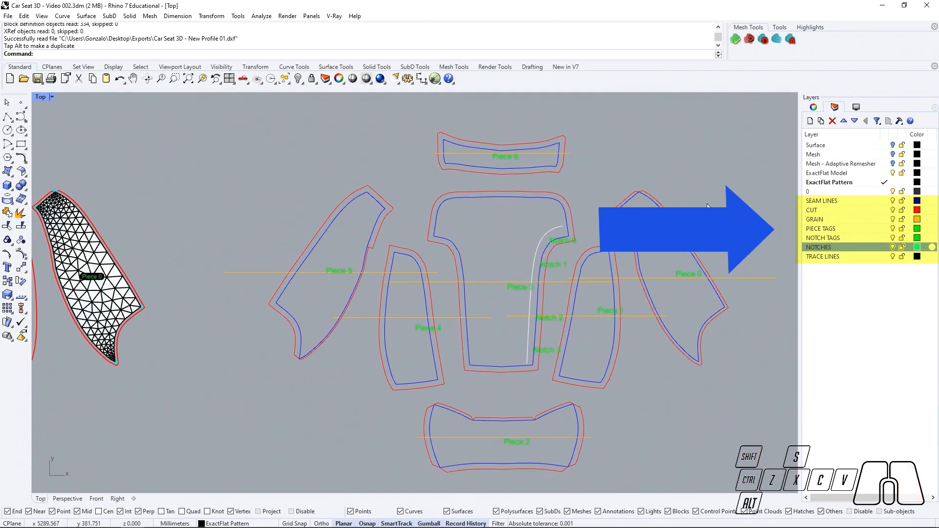
right_drag(706, 204, 692, 203)
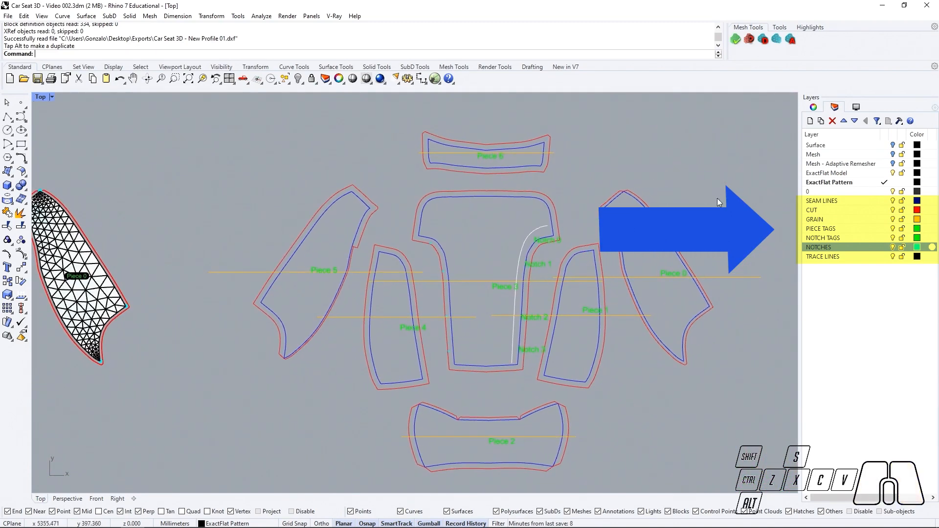
click(893, 202)
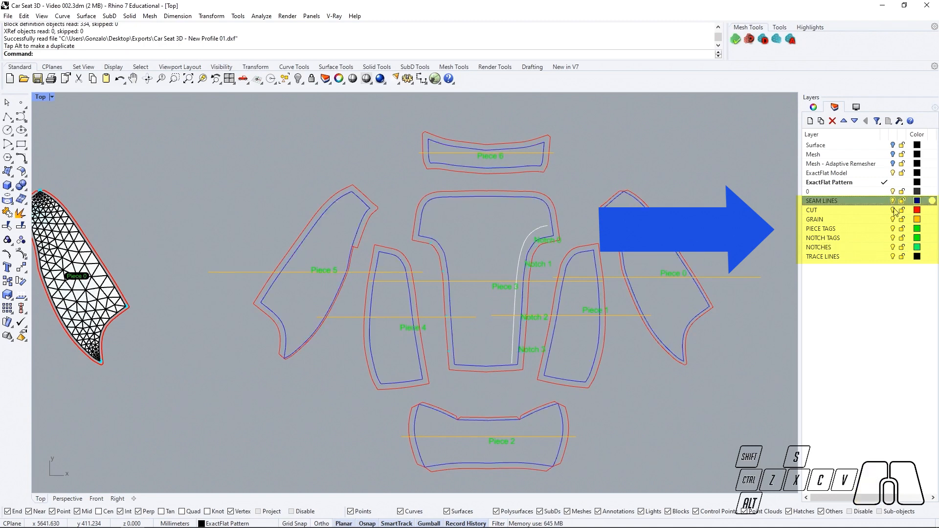
click(894, 212)
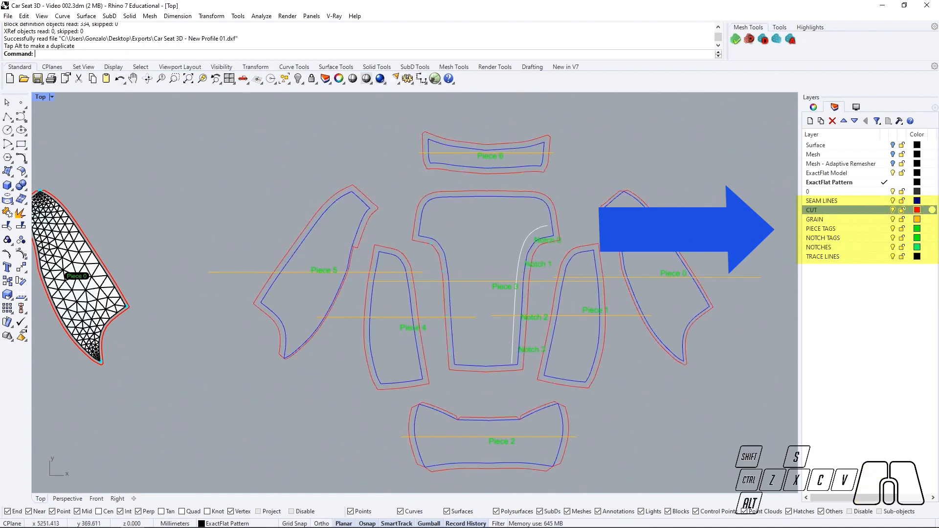
right_drag(630, 236, 573, 234)
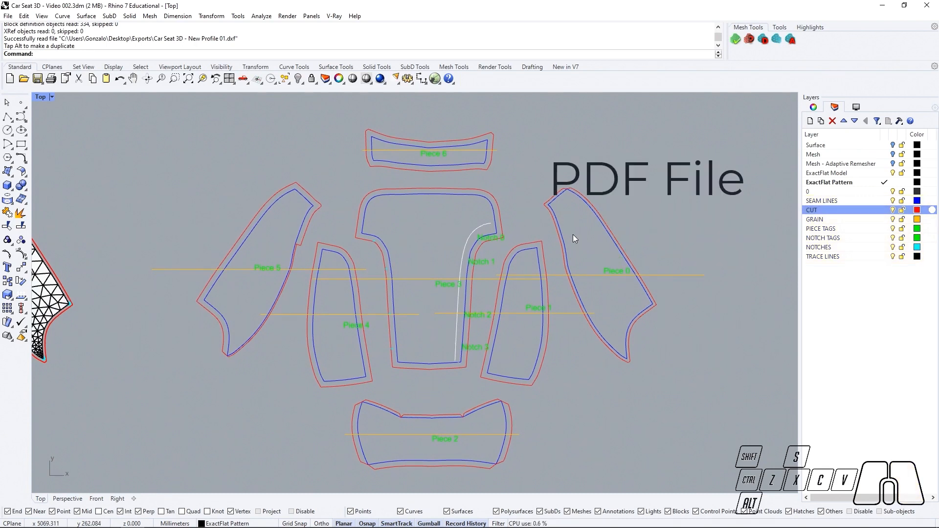
right_drag(574, 235, 342, 245)
scroll(467, 239, down, 4)
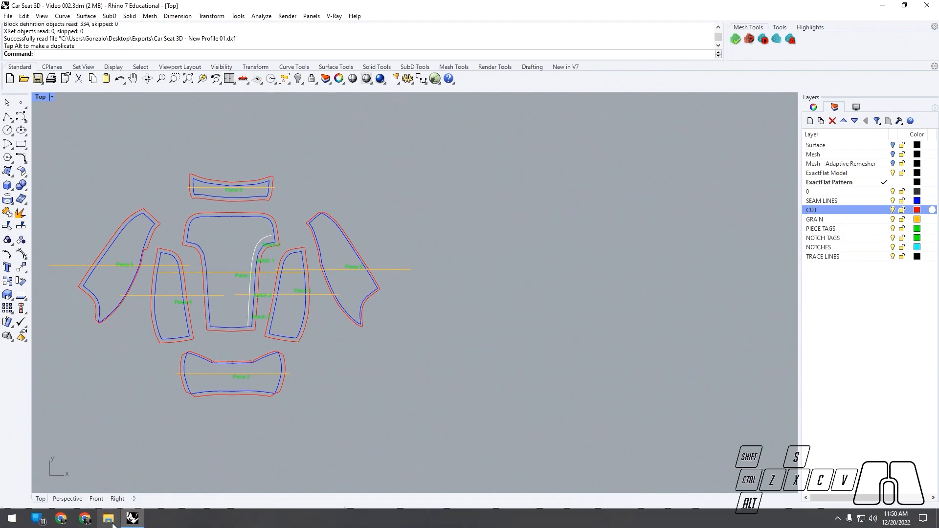
Step: Open the exported Car Seat 3D - New Profile 01 PDF from the Desktop's Exports folder using a new File Explorer window
right_click(110, 521)
click(107, 483)
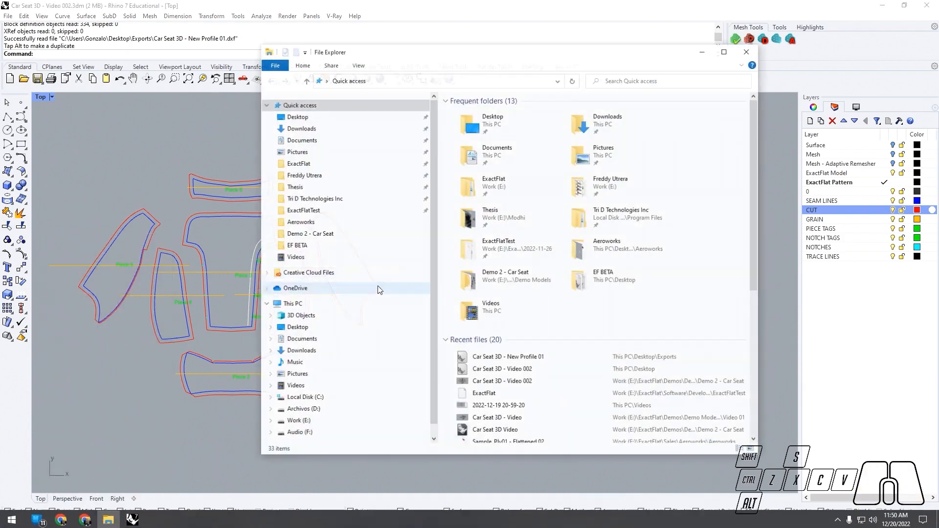
click(296, 327)
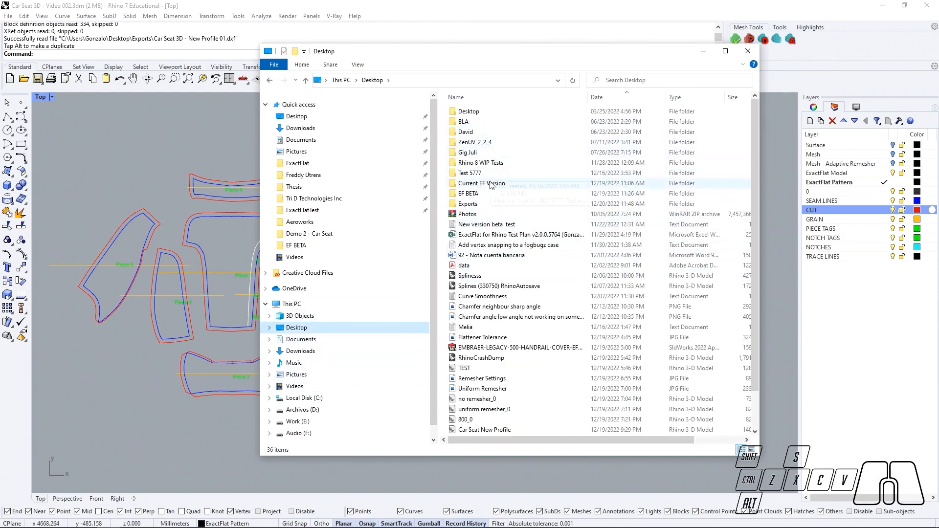
double_click(484, 204)
click(484, 131)
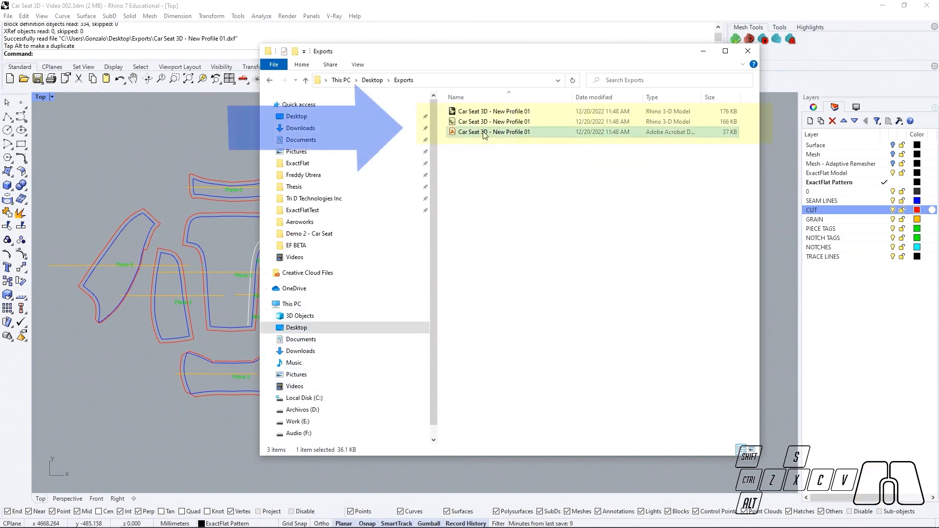
double_click(489, 131)
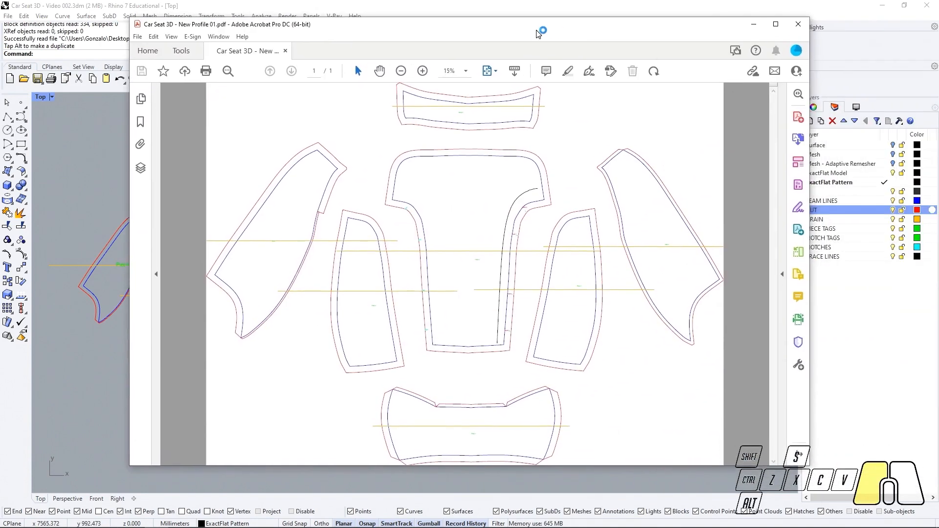
Step: Examine the PDF's pattern lines, notches and piece labels up close in a maximized Acrobat window, and close the document
drag(536, 30, 541, 44)
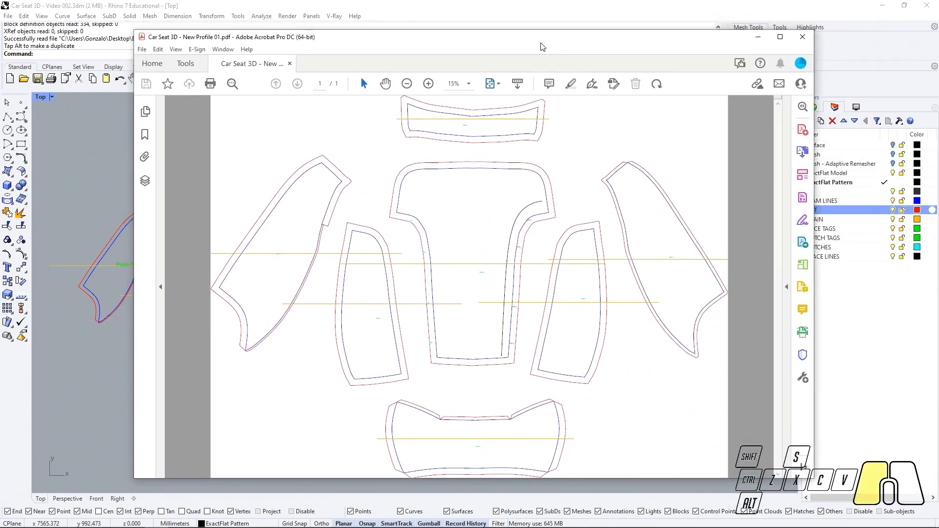
double_click(541, 44)
ctrl+scroll(418, 263, up, 3)
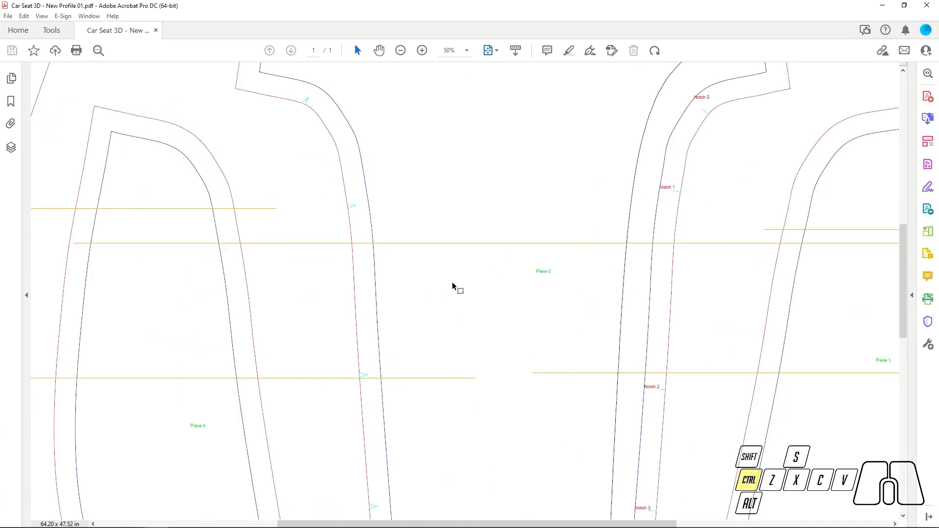
middle_drag(453, 285, 521, 304)
ctrl+scroll(522, 304, down, 3)
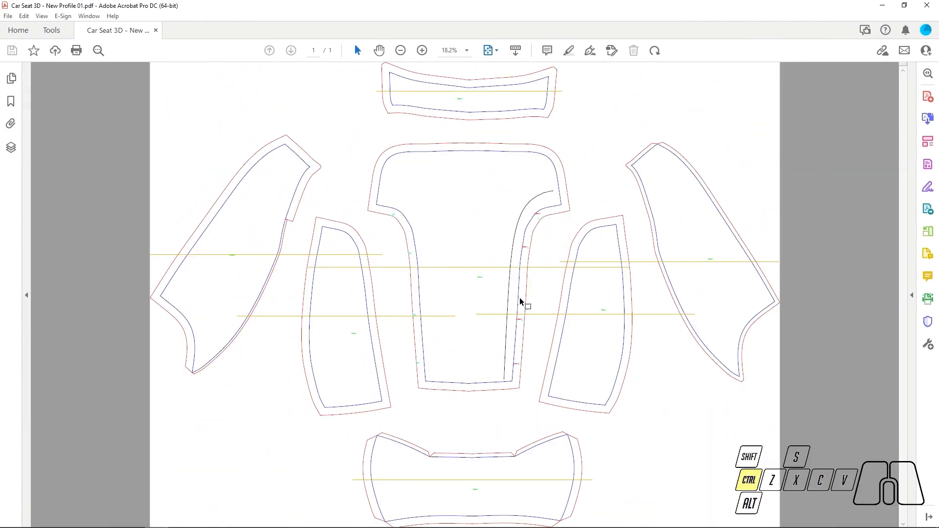
click(930, 5)
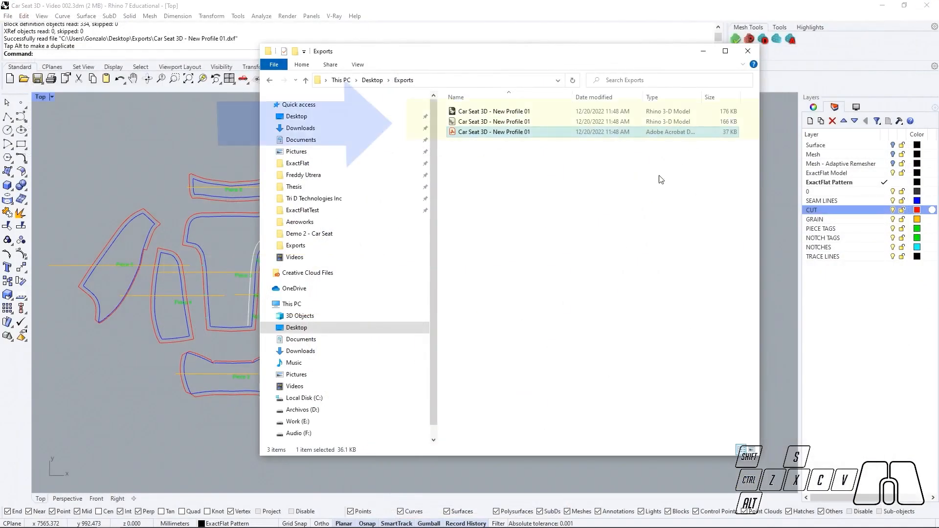
Step: Open the exported Car Seat 3D - New Profile 01 3DM file in Rhino and examine its pattern in a maximized Top viewport
click(511, 112)
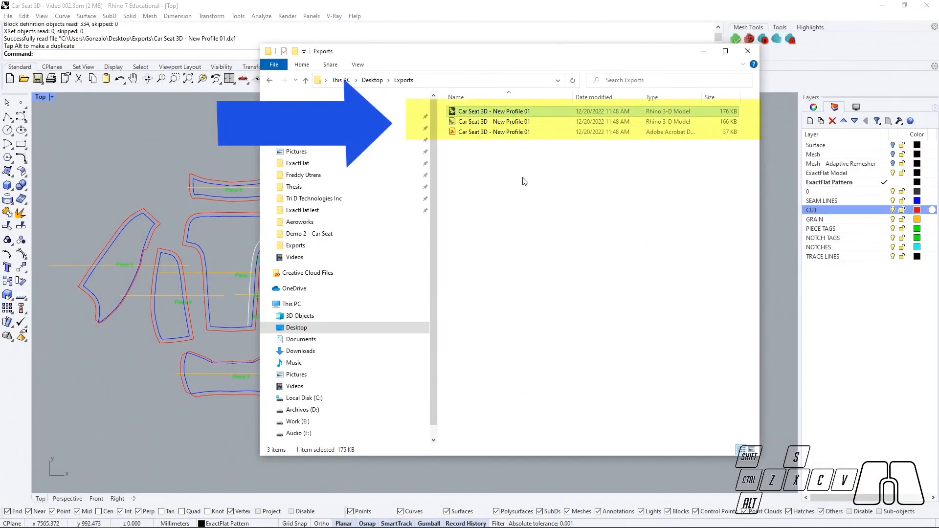
click(521, 204)
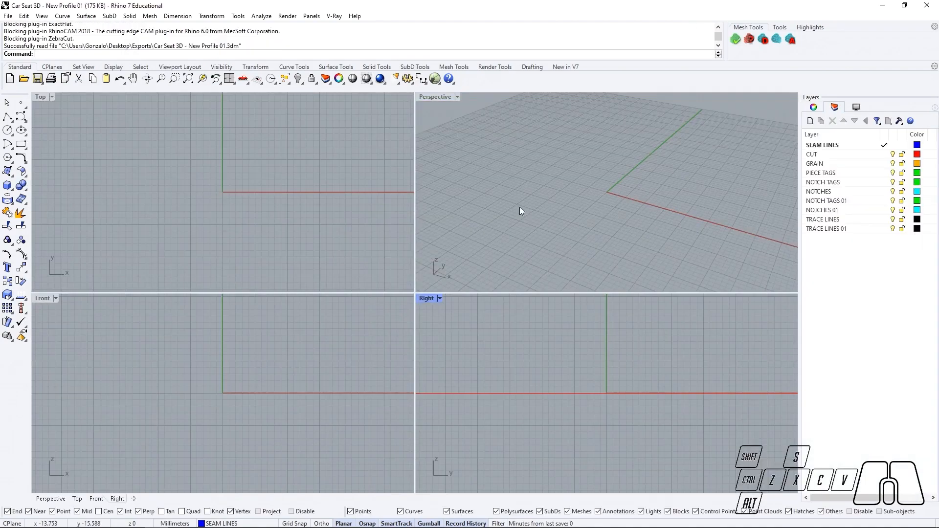
scroll(230, 172, down, 10)
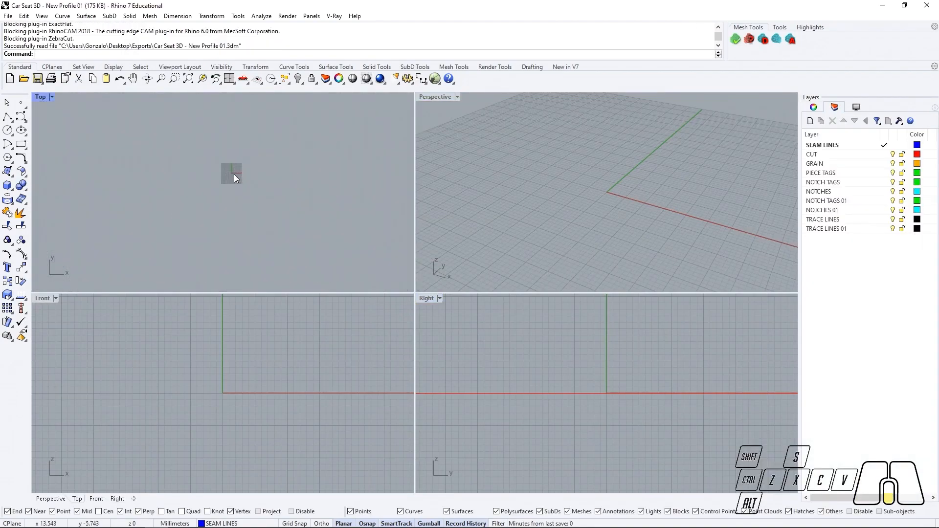
scroll(295, 176, up, 3)
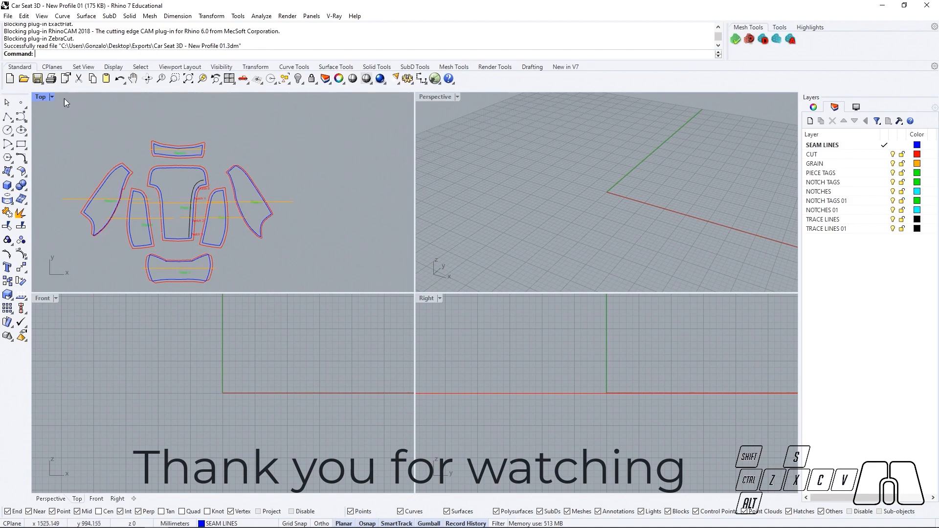
double_click(41, 98)
right_drag(220, 210, 255, 156)
right_drag(263, 200, 283, 203)
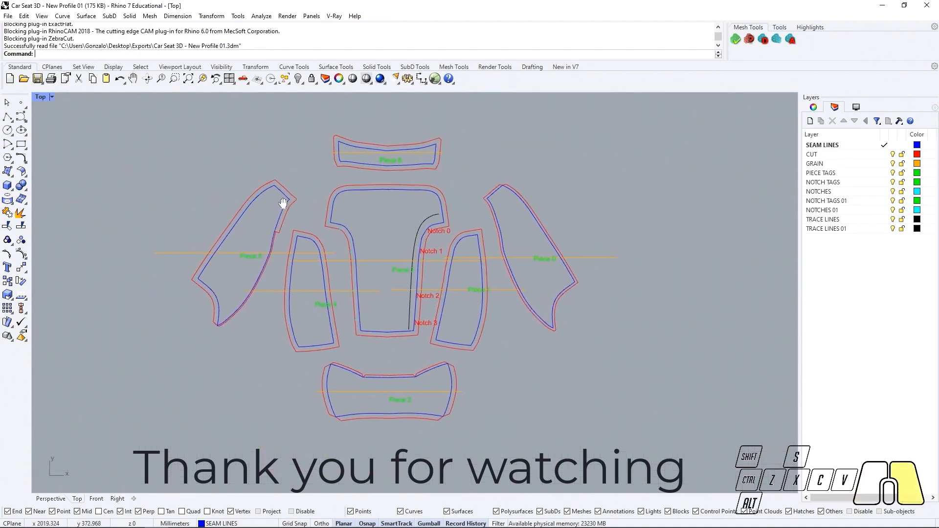
scroll(283, 203, up, 2)
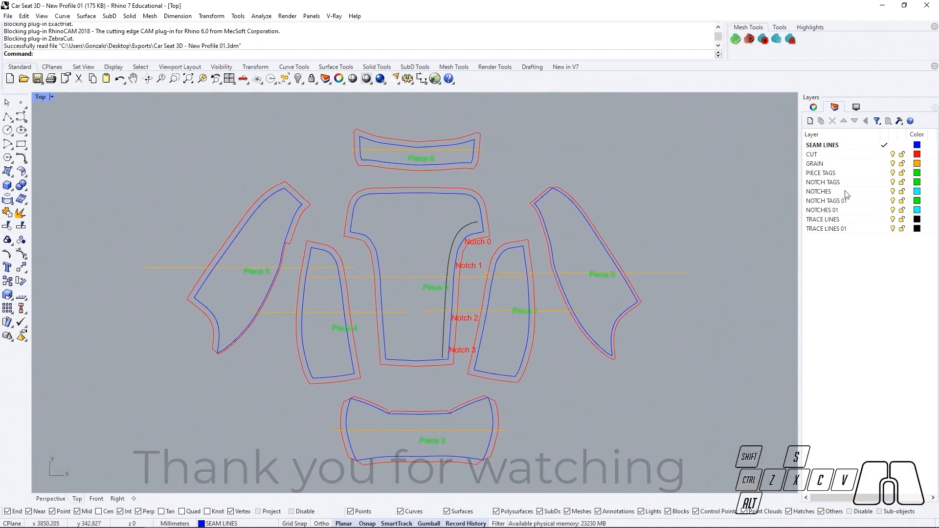